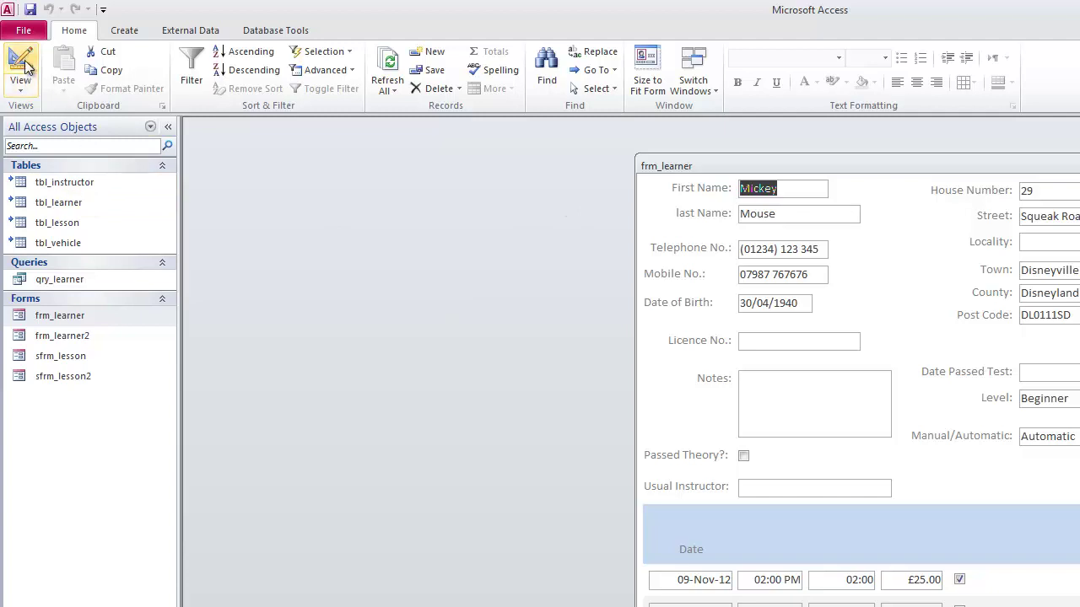
# Close the frm_learner form, then open frm_learner2 to view its layout and close it
pyautogui.click(22, 61)
pyautogui.click(1078, 168)
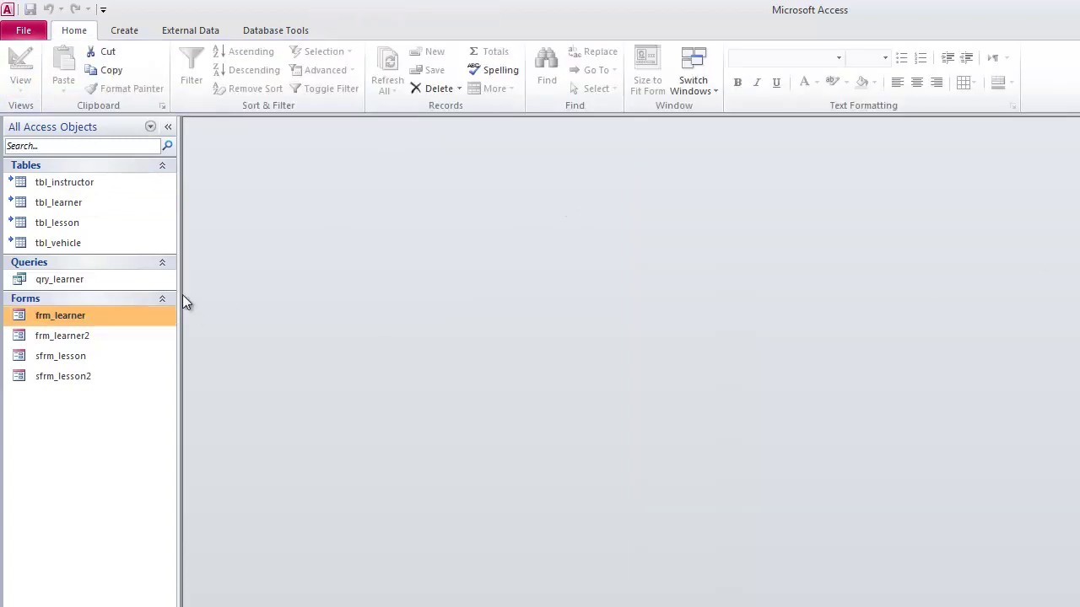
pyautogui.doubleClick(71, 337)
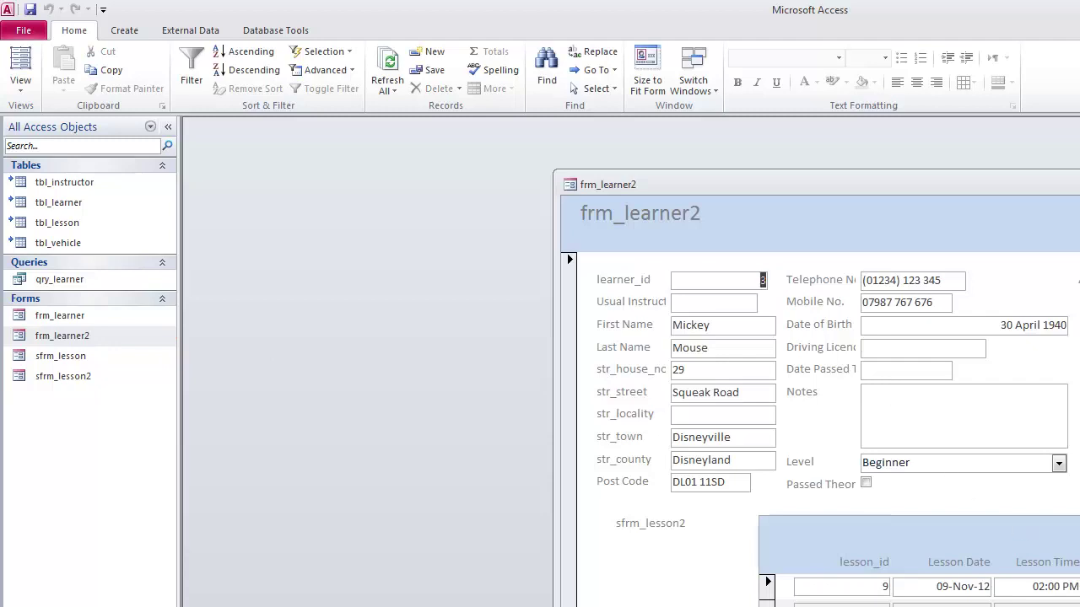
pyautogui.click(1078, 183)
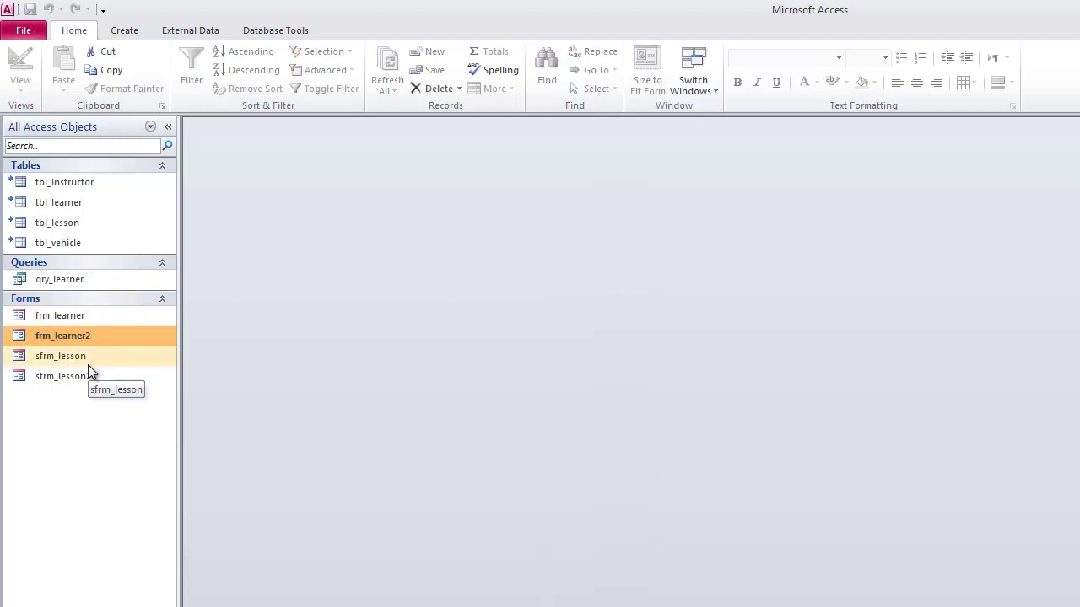
# Permanently delete the forms frm_learner2 and sfrm_lesson2 from the database
pyautogui.press('Delete')
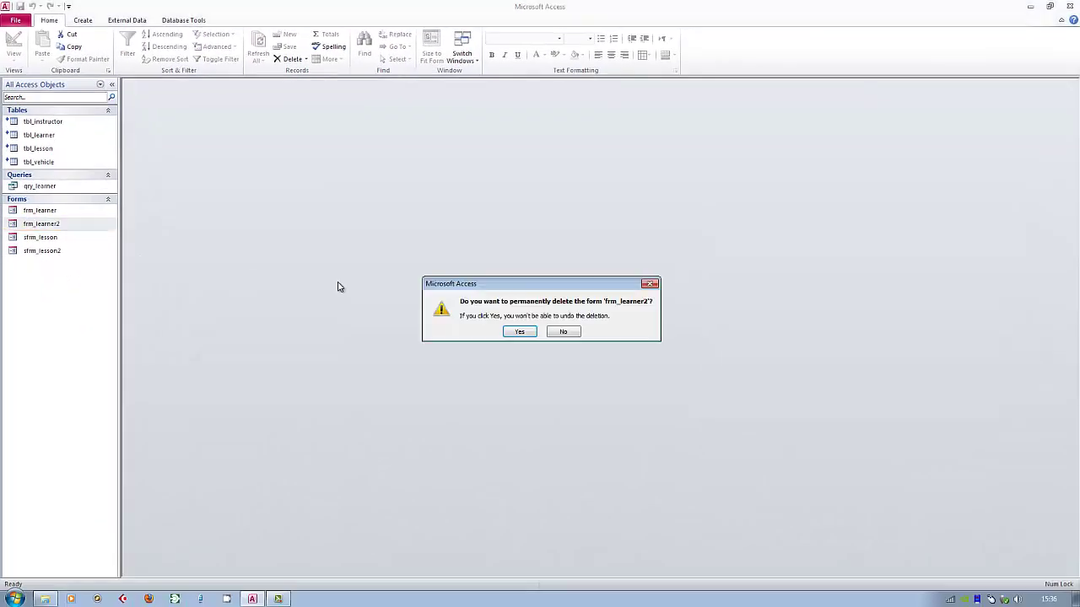
pyautogui.click(519, 331)
pyautogui.click(38, 237)
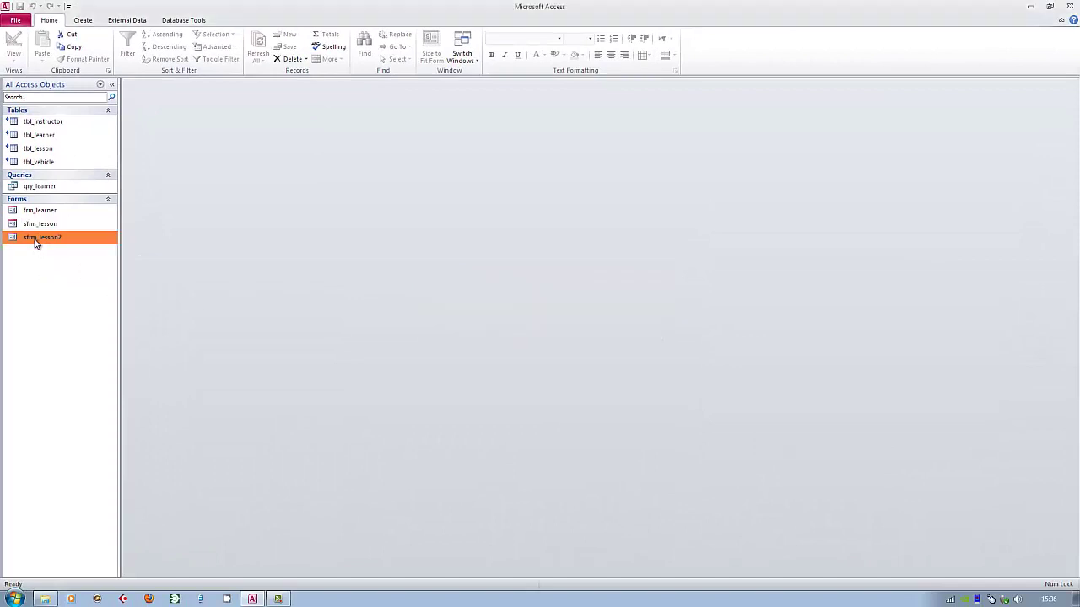
pyautogui.press('Delete')
pyautogui.click(518, 332)
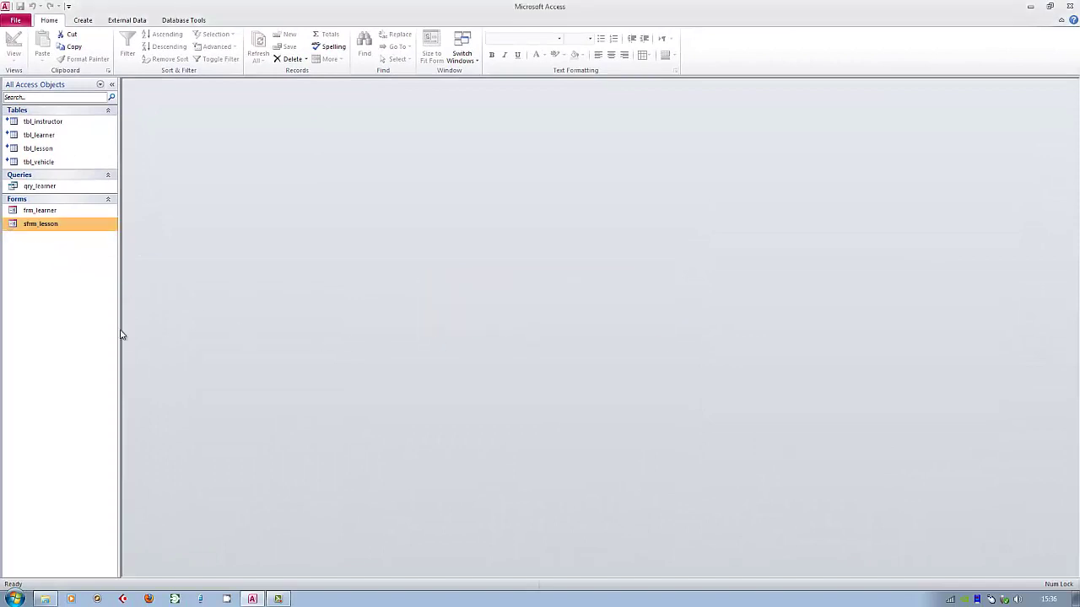
# Open frm_learner in Design View and move its window nearer to the object list
pyautogui.doubleClick(40, 211)
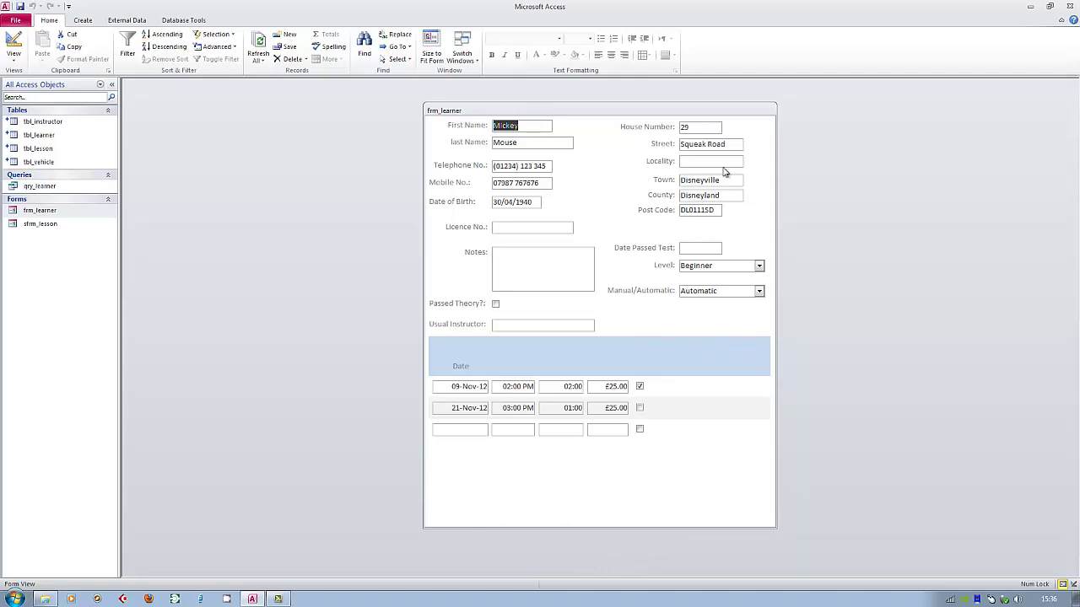
pyautogui.click(14, 40)
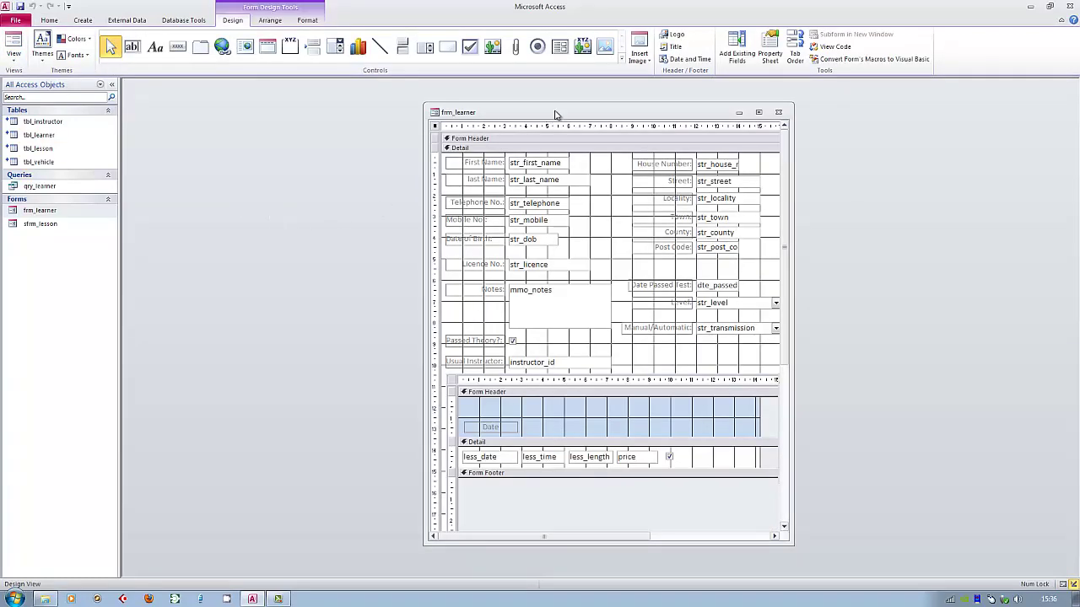
pyautogui.moveTo(555, 114); pyautogui.dragTo(372, 119)
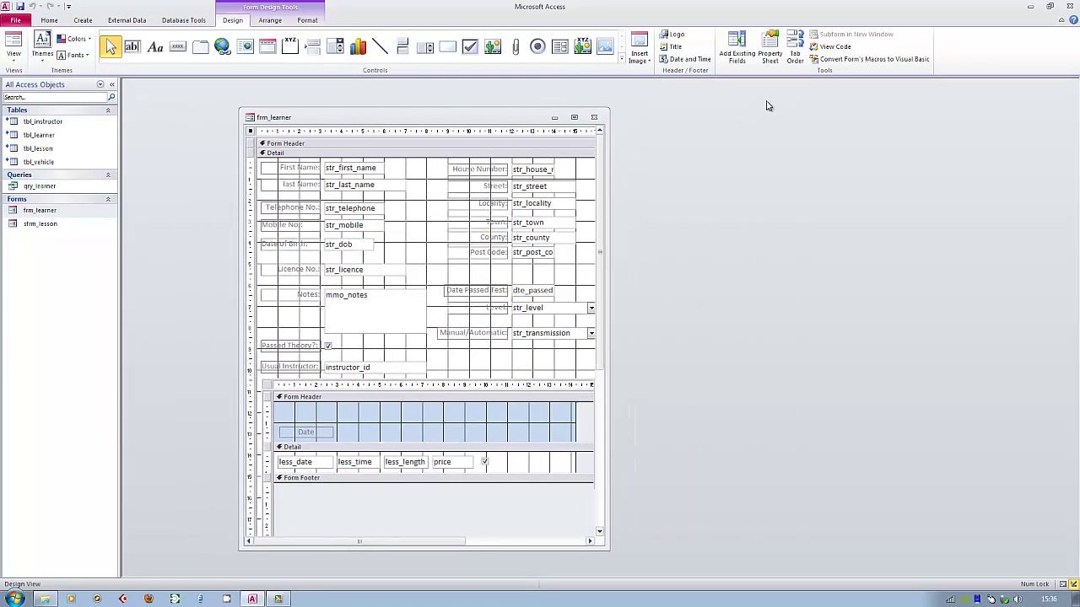
# Set the form's Caption property to Learner Details and check it in Form View
pyautogui.click(769, 49)
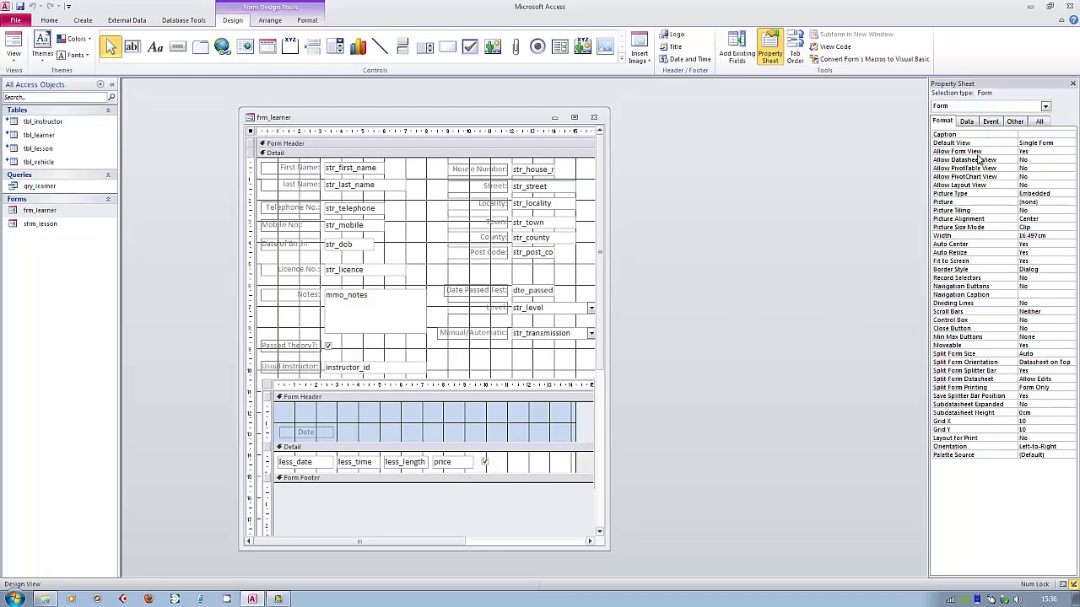
pyautogui.click(1043, 133)
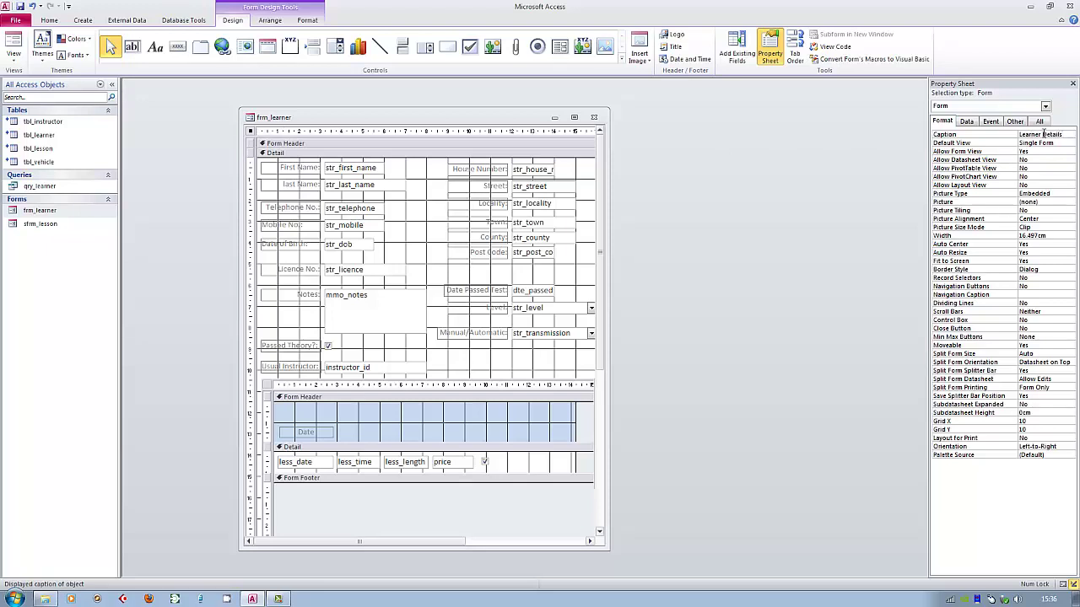
pyautogui.press('Return')
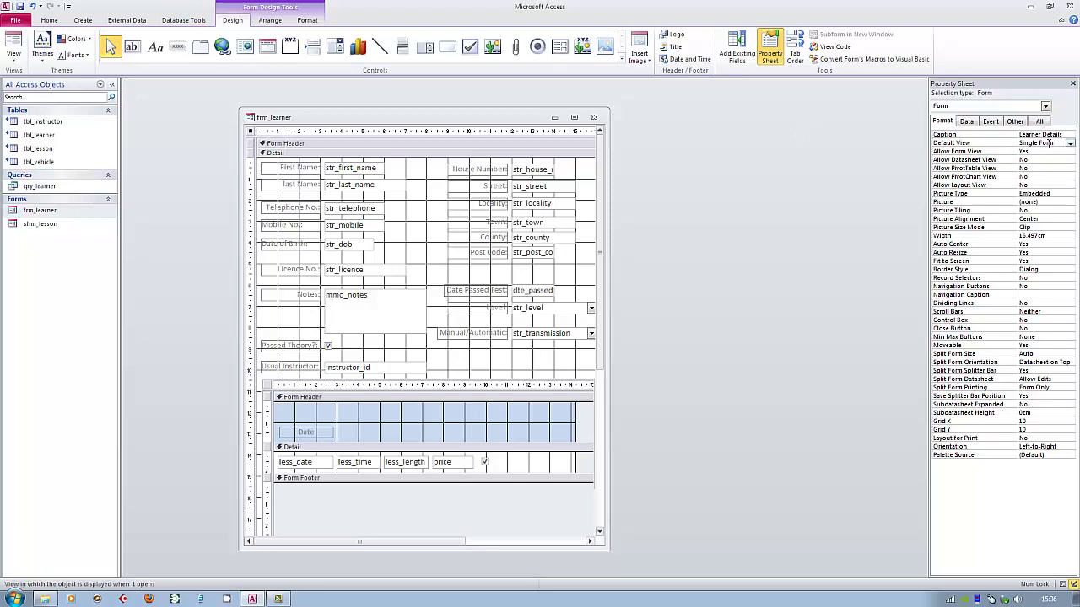
pyautogui.click(14, 53)
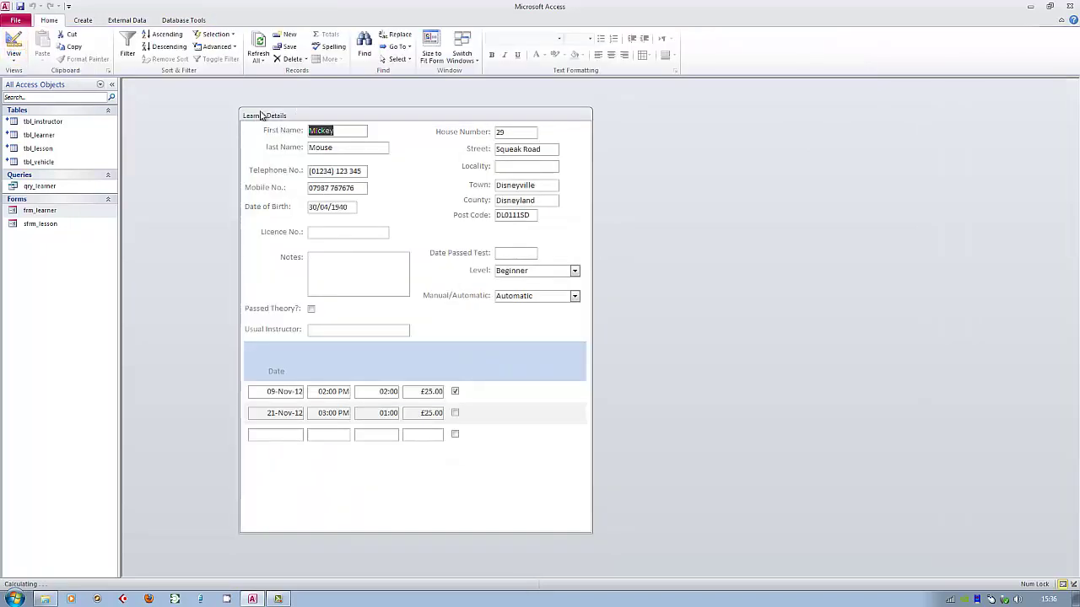
# In Design View, enlarge the Form Header to about 2 cm high and place a command button there with the Go To First Record action
pyautogui.click(12, 41)
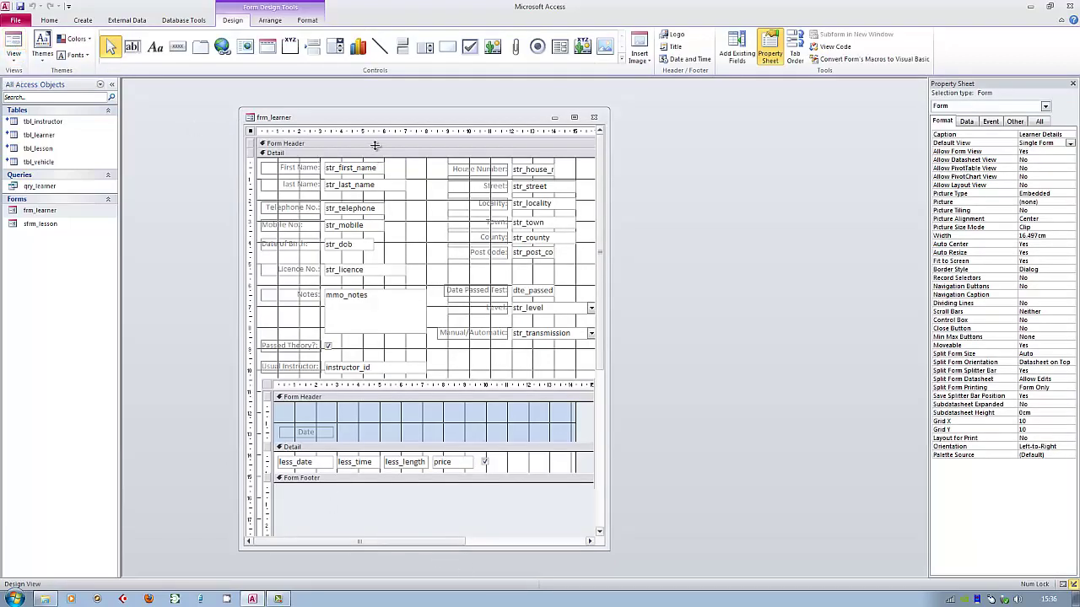
pyautogui.moveTo(375, 146); pyautogui.dragTo(377, 185)
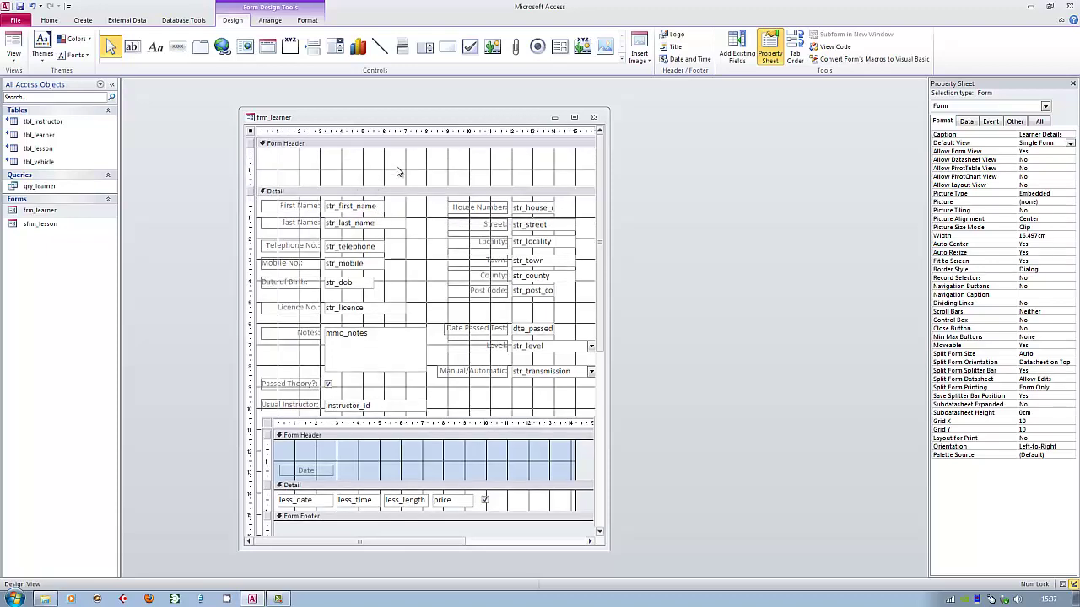
pyautogui.click(177, 47)
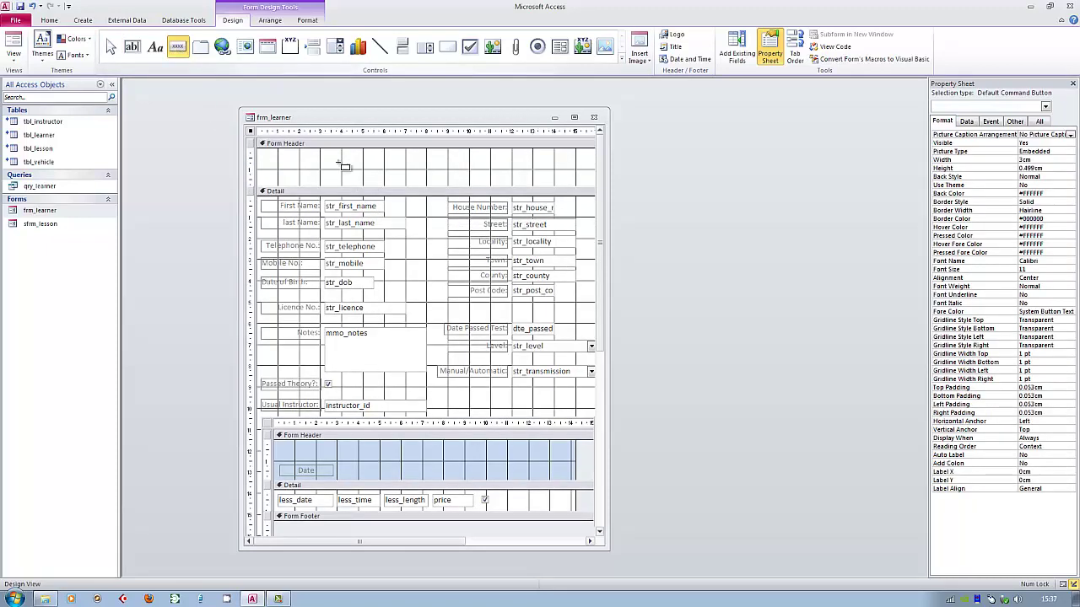
pyautogui.click(457, 158)
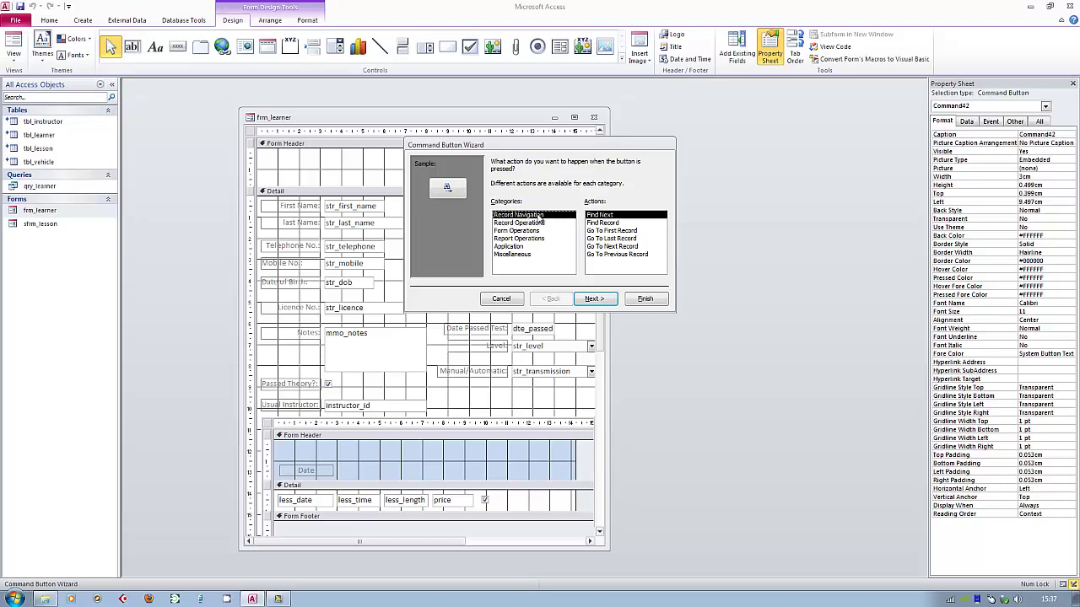
pyautogui.click(618, 233)
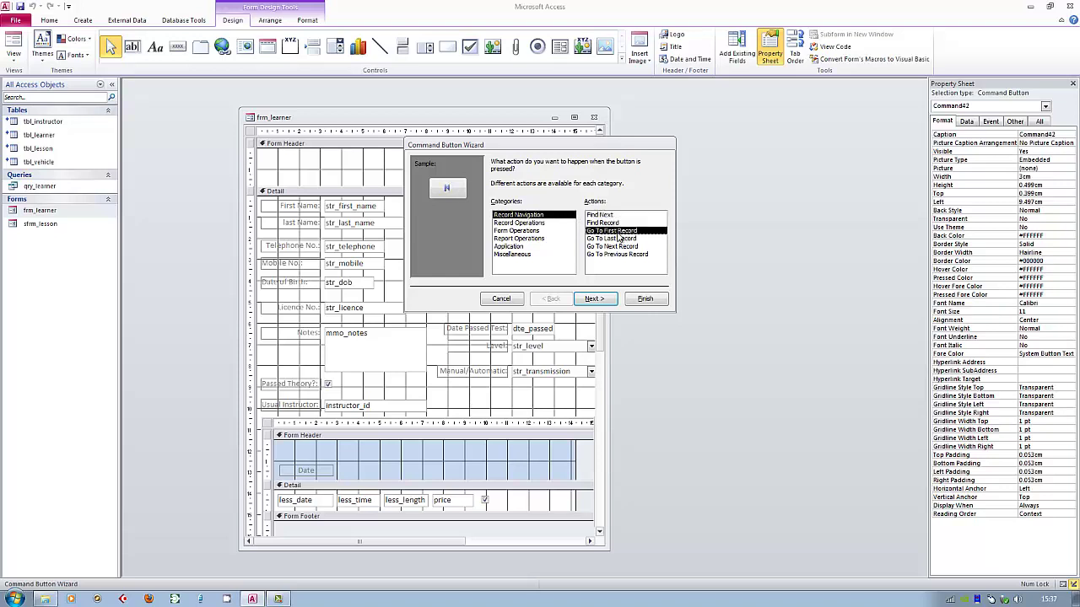
pyautogui.click(597, 299)
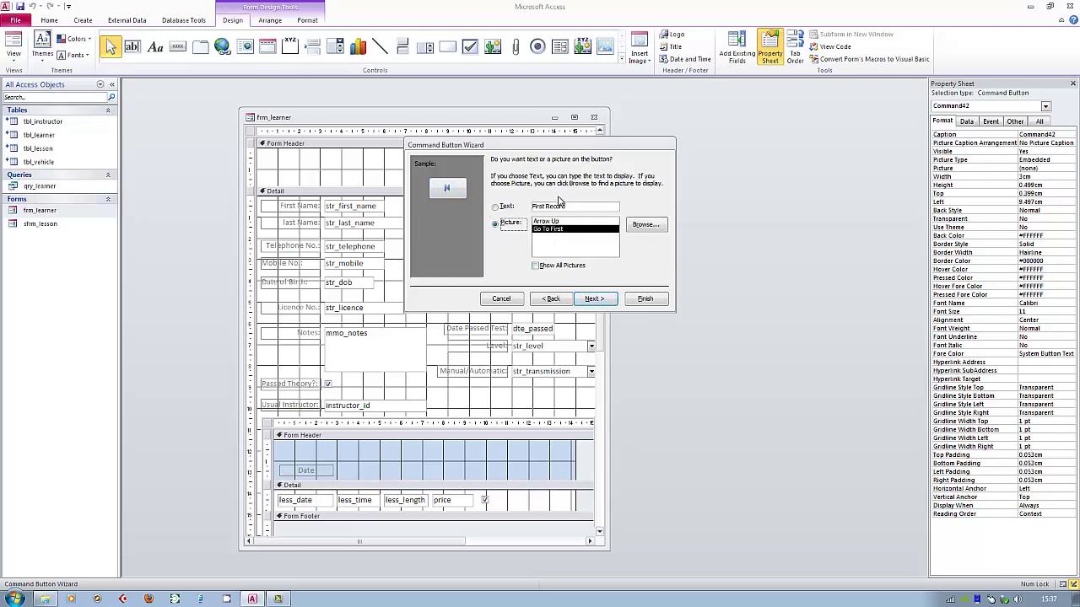
# Use the Go To First picture for the command button and name it btn_first
pyautogui.click(498, 208)
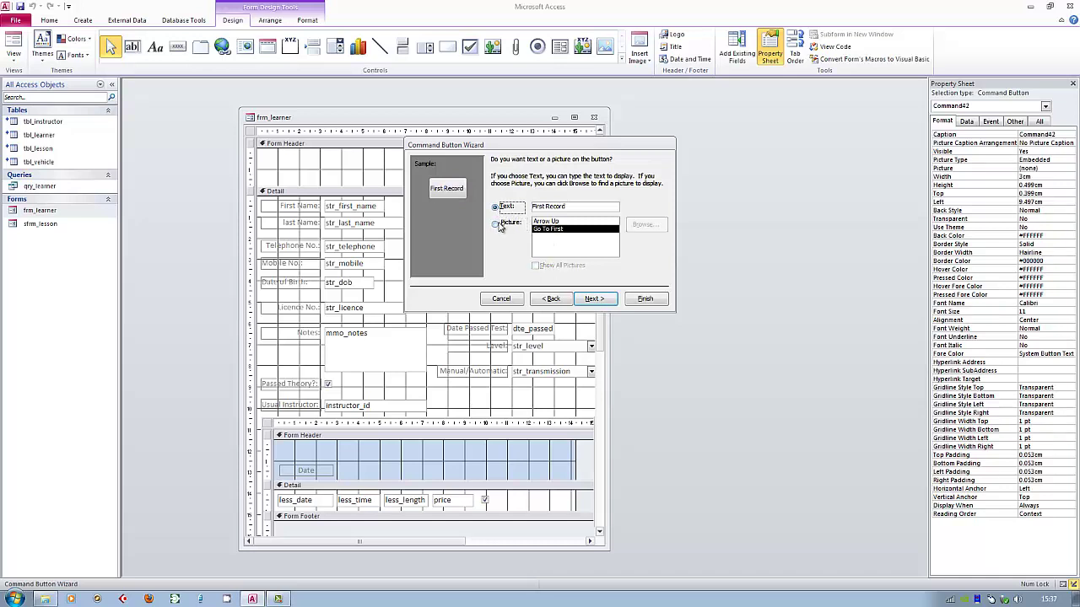
pyautogui.click(502, 223)
pyautogui.click(558, 221)
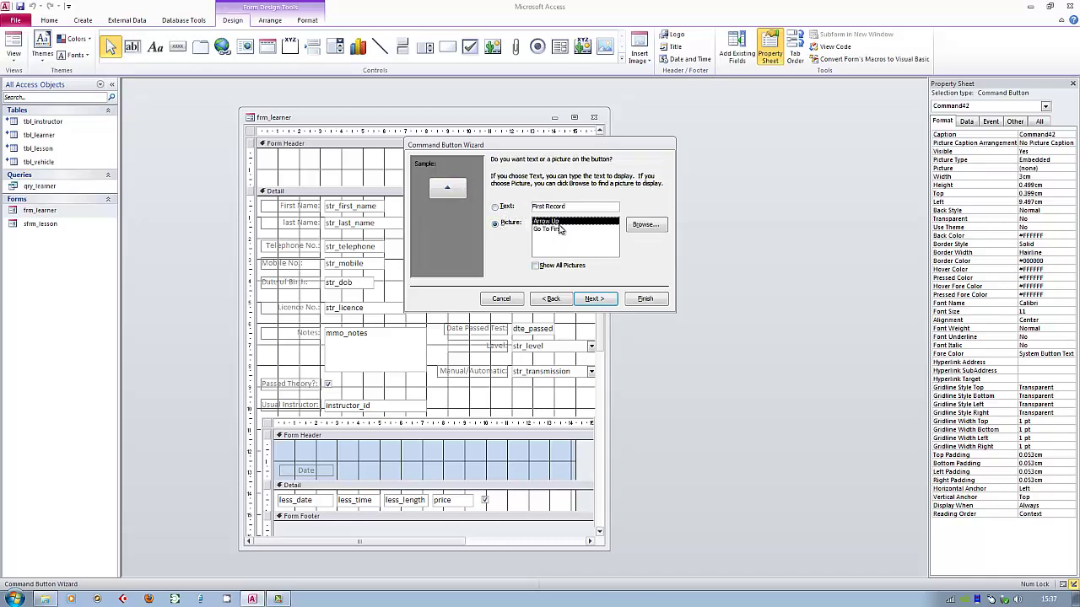
pyautogui.click(556, 231)
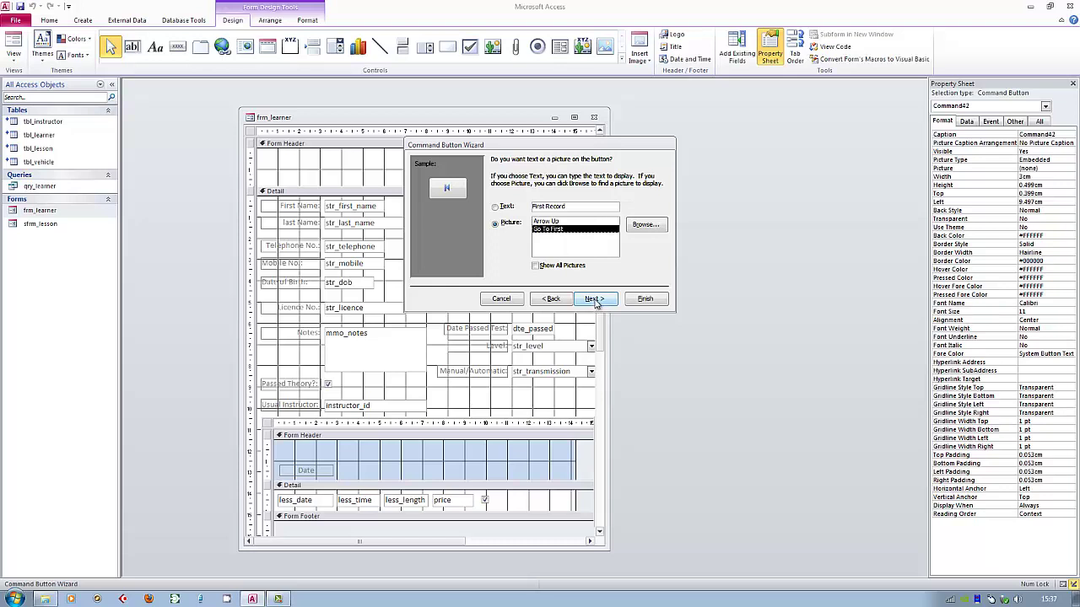
pyautogui.click(595, 300)
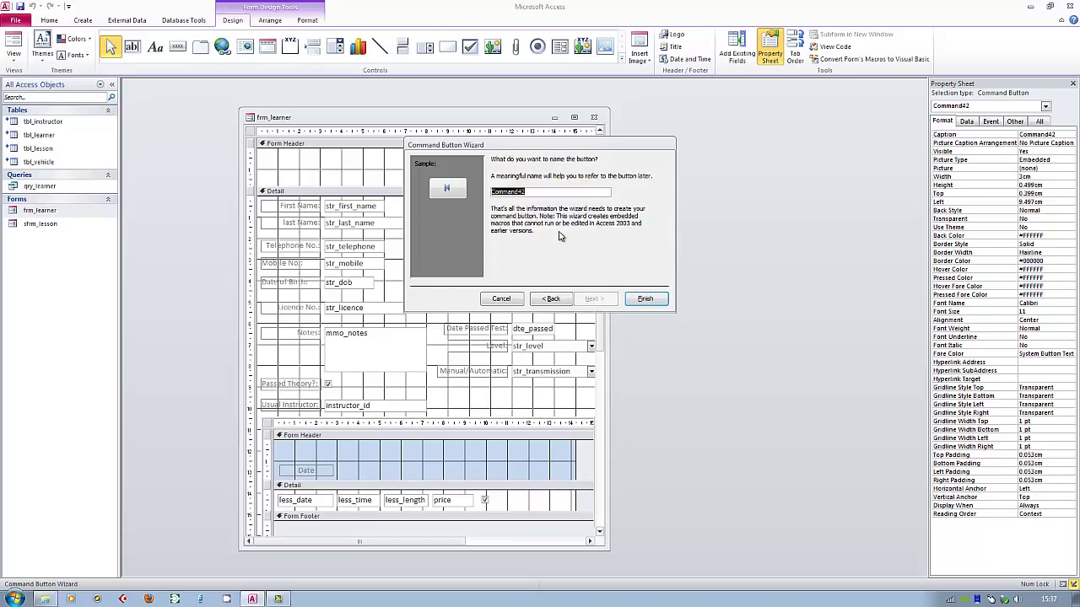
pyautogui.write('btn_first')
pyautogui.click(646, 299)
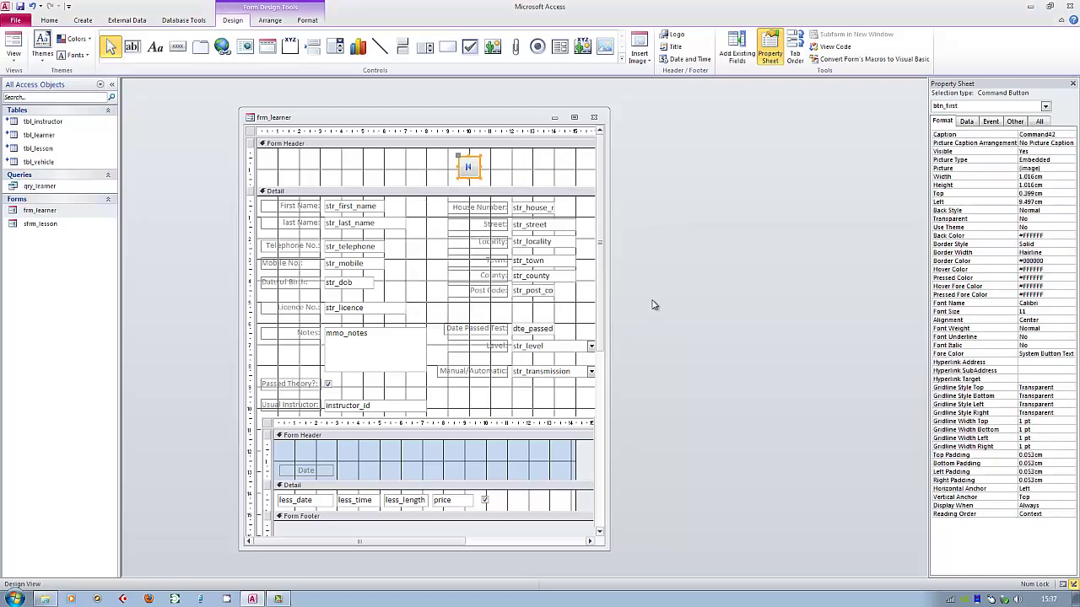
# Add a Go To Previous Record command button beside btn_first in the Form Header, keeping the default picture, and name it btn_previous
pyautogui.click(178, 46)
pyautogui.click(489, 161)
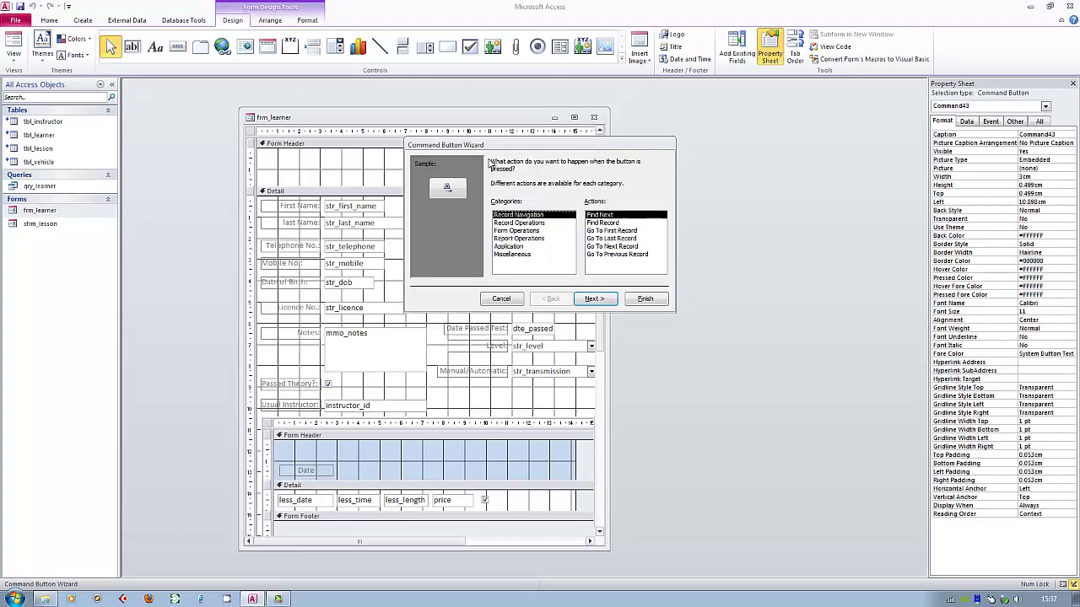
pyautogui.click(626, 253)
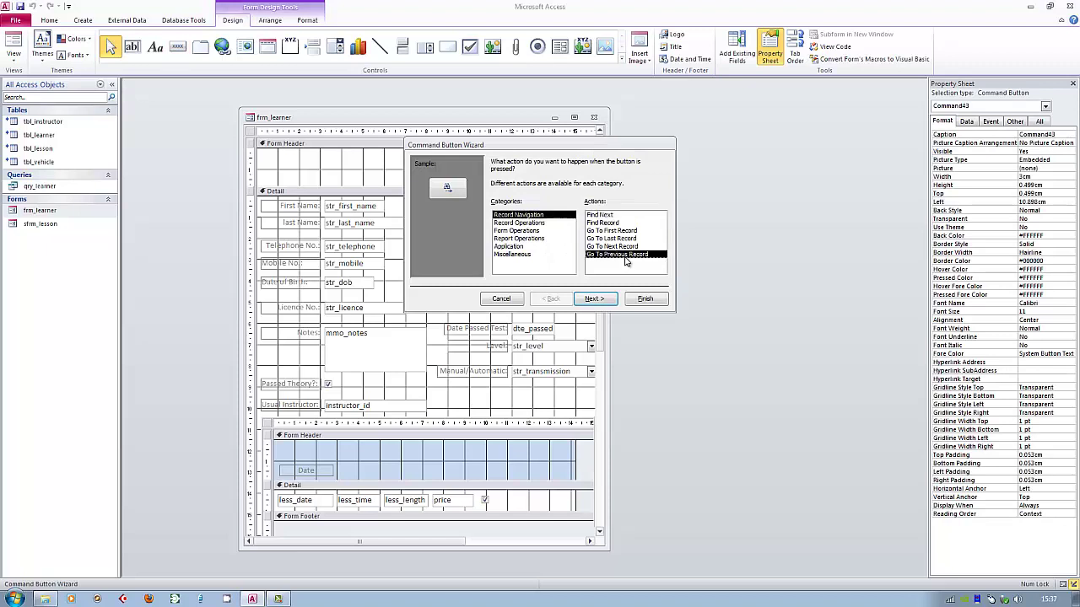
pyautogui.click(603, 300)
pyautogui.click(595, 301)
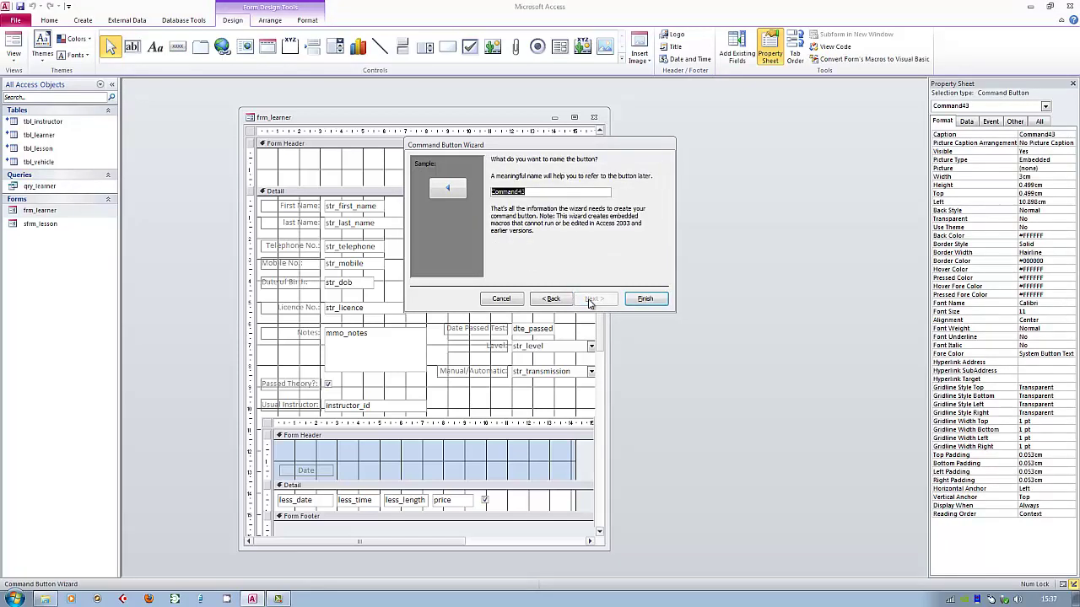
pyautogui.write('btn_previous')
pyautogui.click(645, 300)
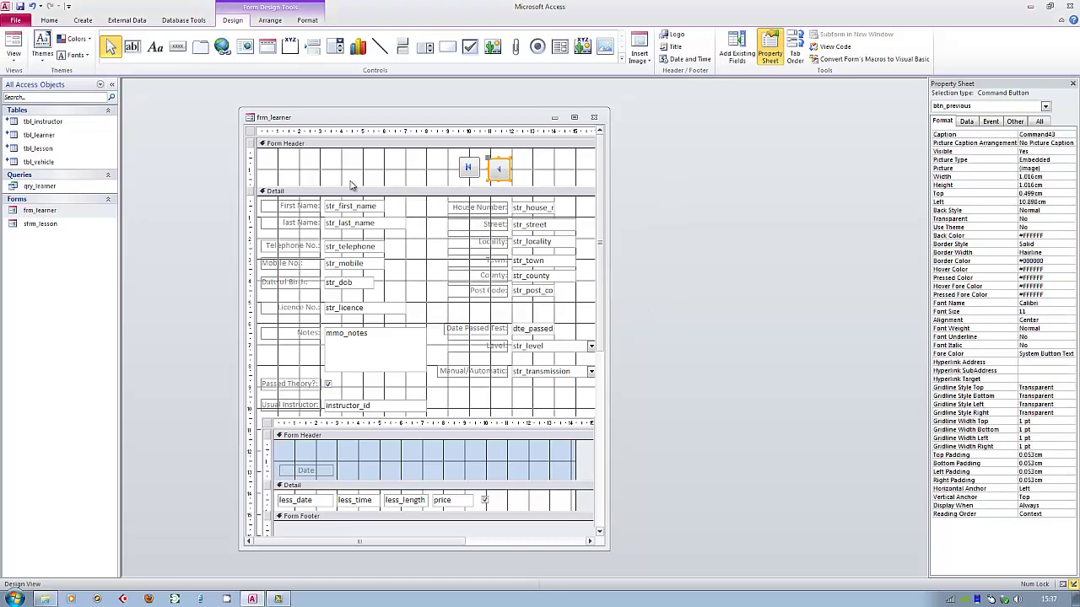
# Add a Go To Next Record command button beside btn_previous with the Go To Next picture, and name it btn_next
pyautogui.click(177, 46)
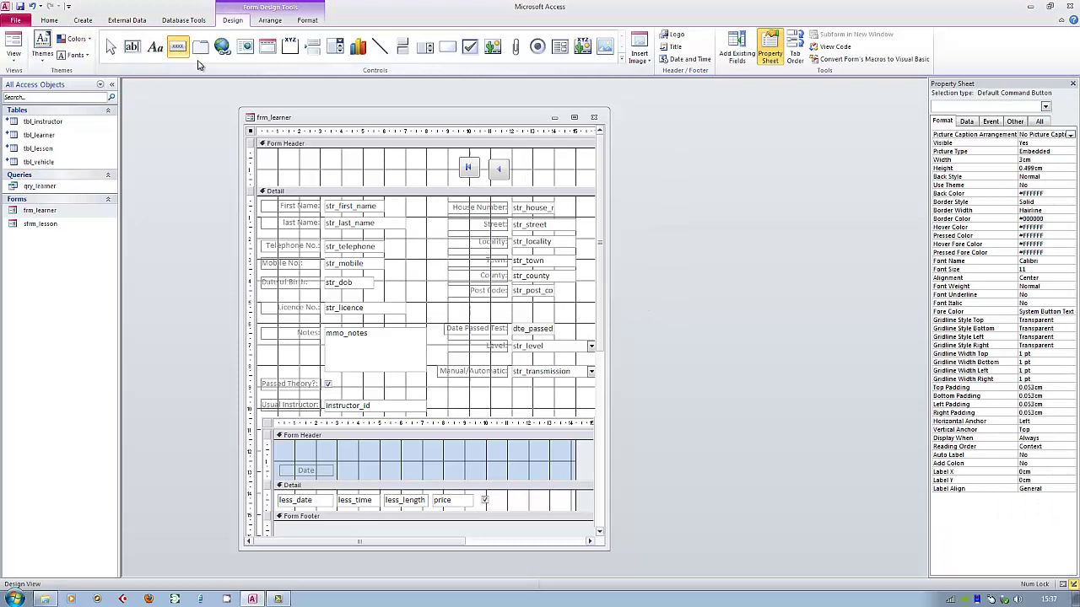
pyautogui.click(529, 159)
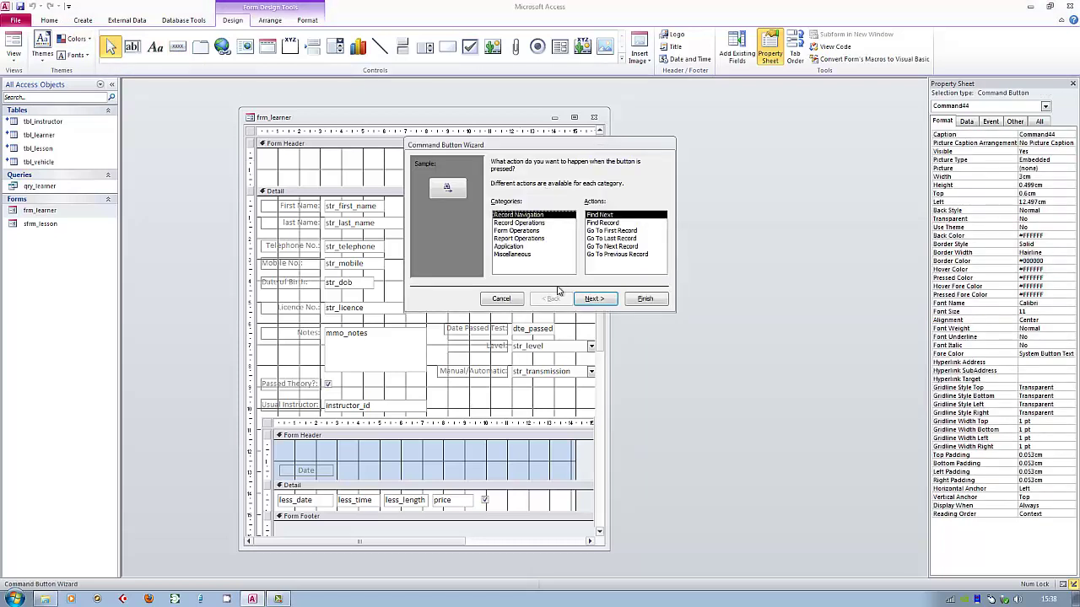
pyautogui.click(625, 247)
pyautogui.click(595, 299)
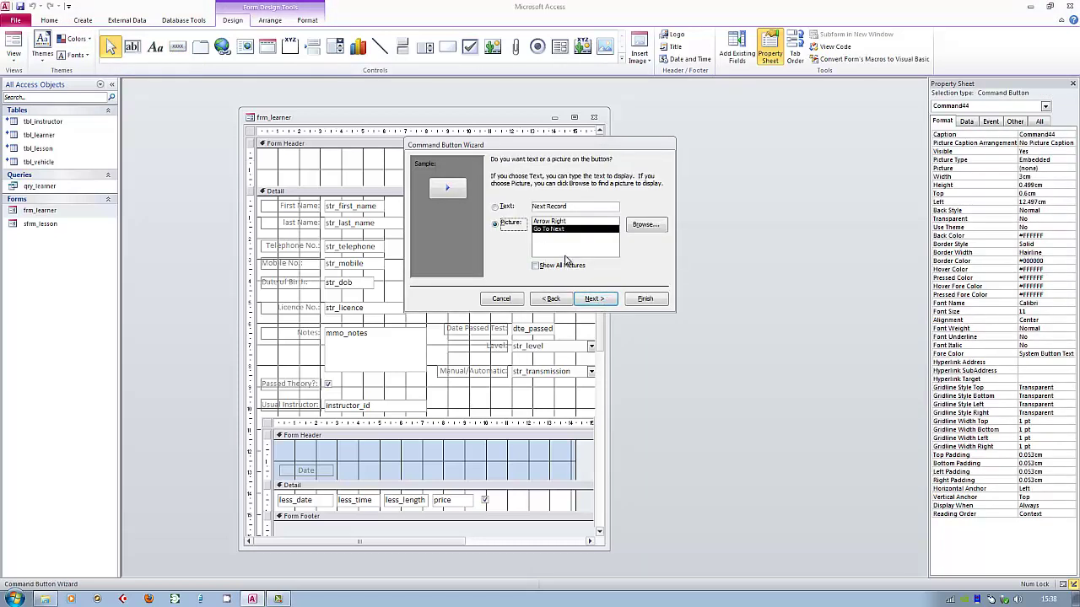
pyautogui.click(585, 298)
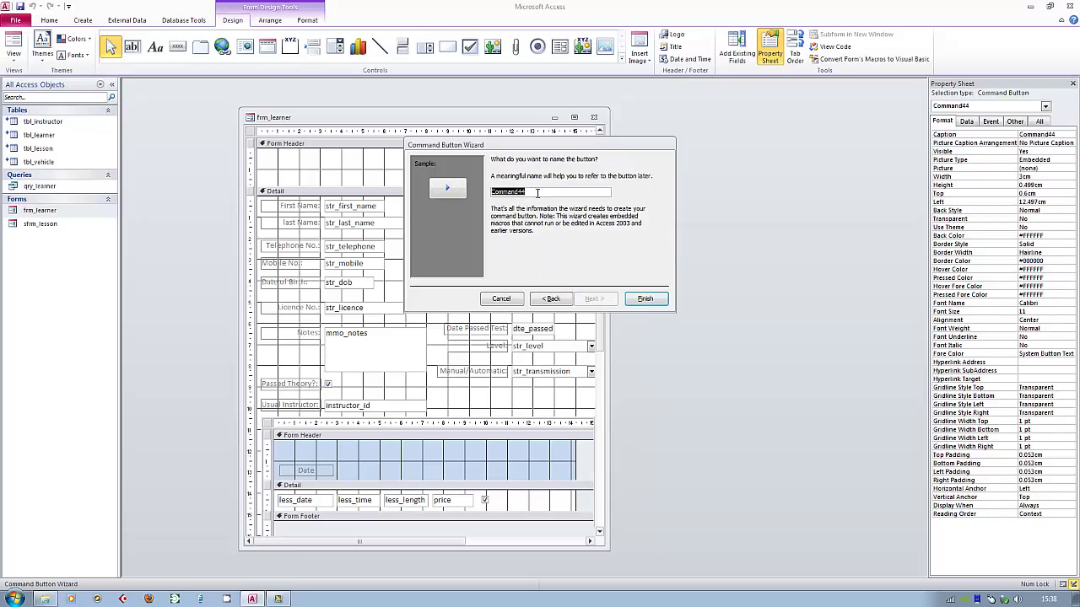
pyautogui.write('btn_next')
pyautogui.click(643, 302)
# Add a Go To Last Record command button beside btn_next in the Form Header, keeping the Go To Last picture, and name it btn_last
pyautogui.click(178, 46)
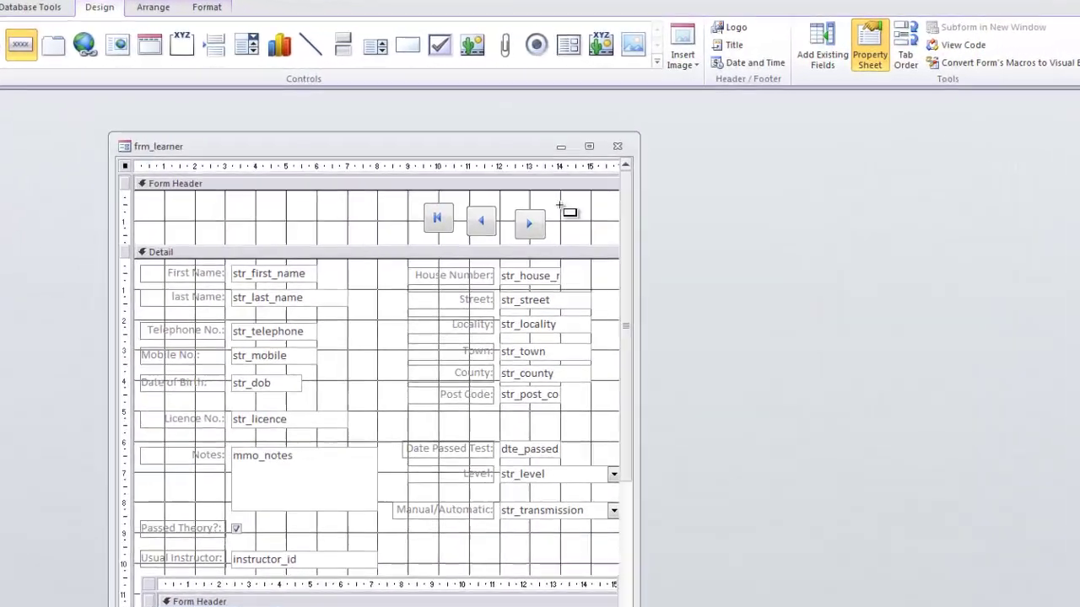
pyautogui.click(563, 183)
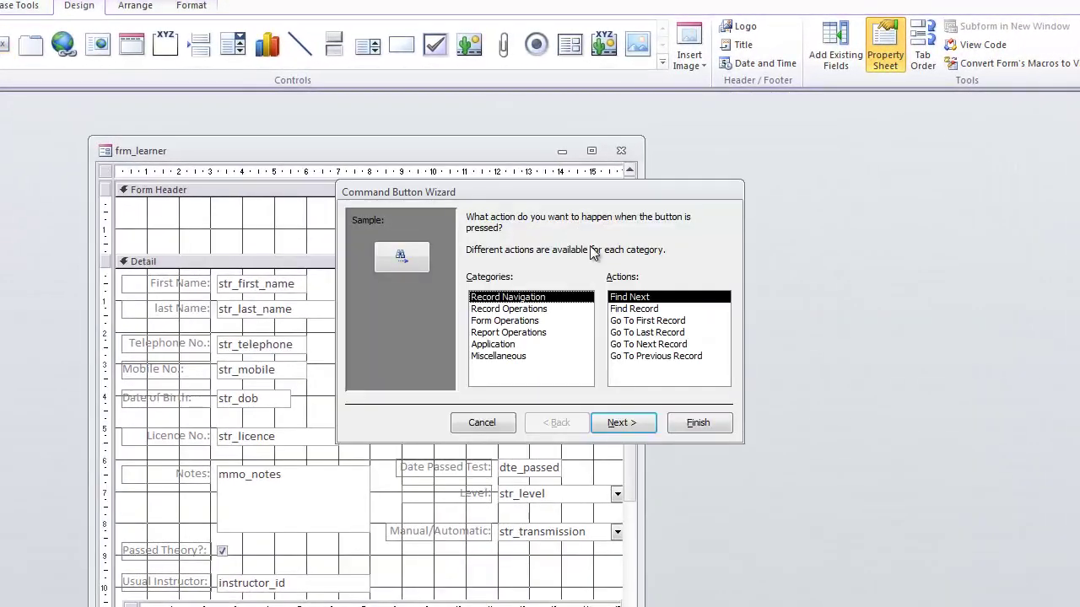
pyautogui.click(661, 333)
pyautogui.click(645, 425)
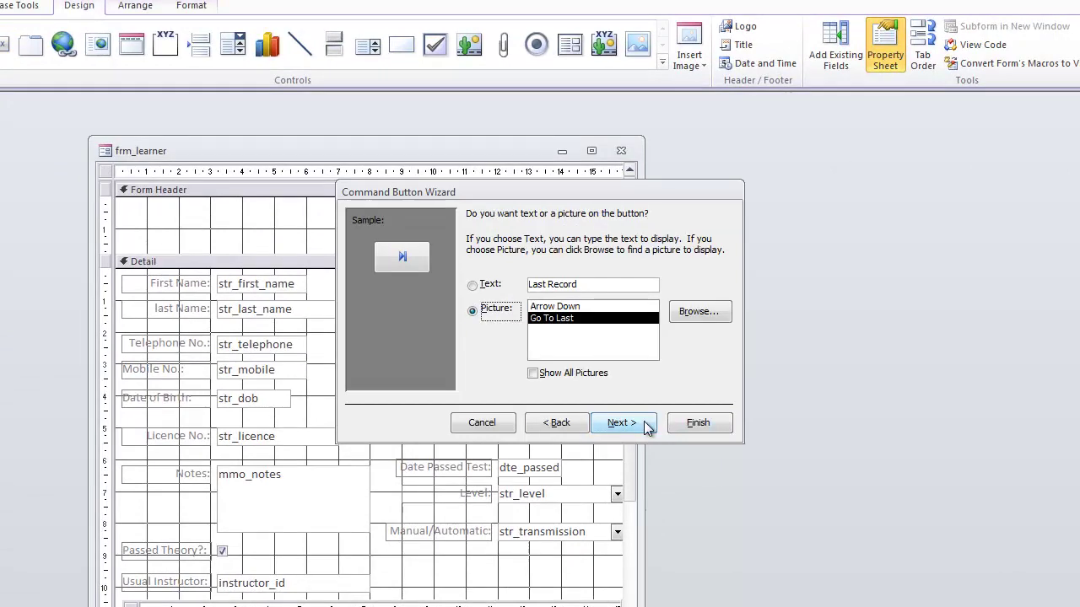
pyautogui.click(621, 423)
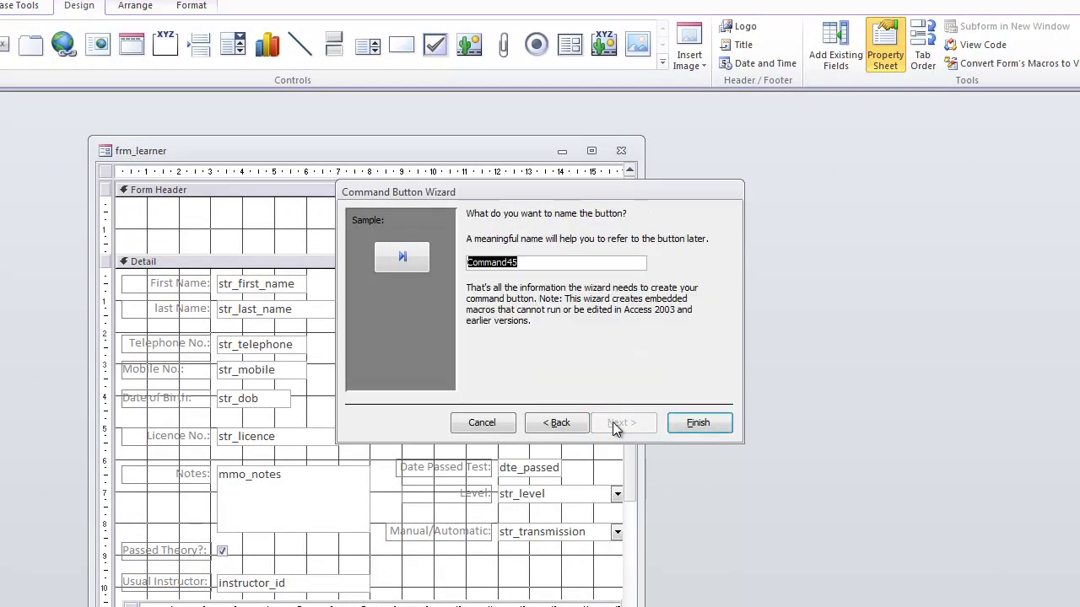
pyautogui.write('btn_')
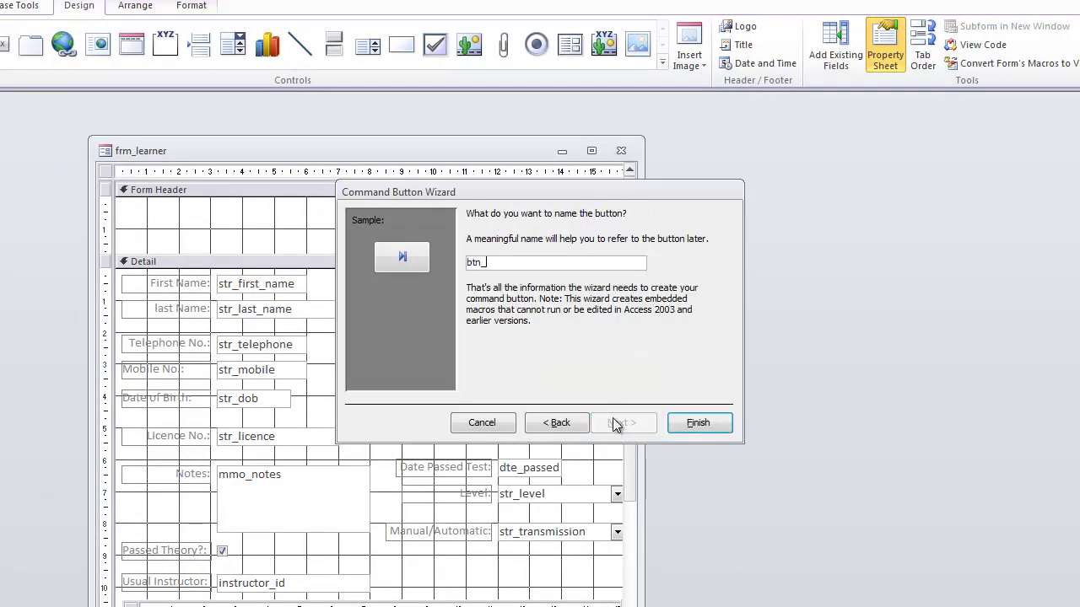
pyautogui.write('last')
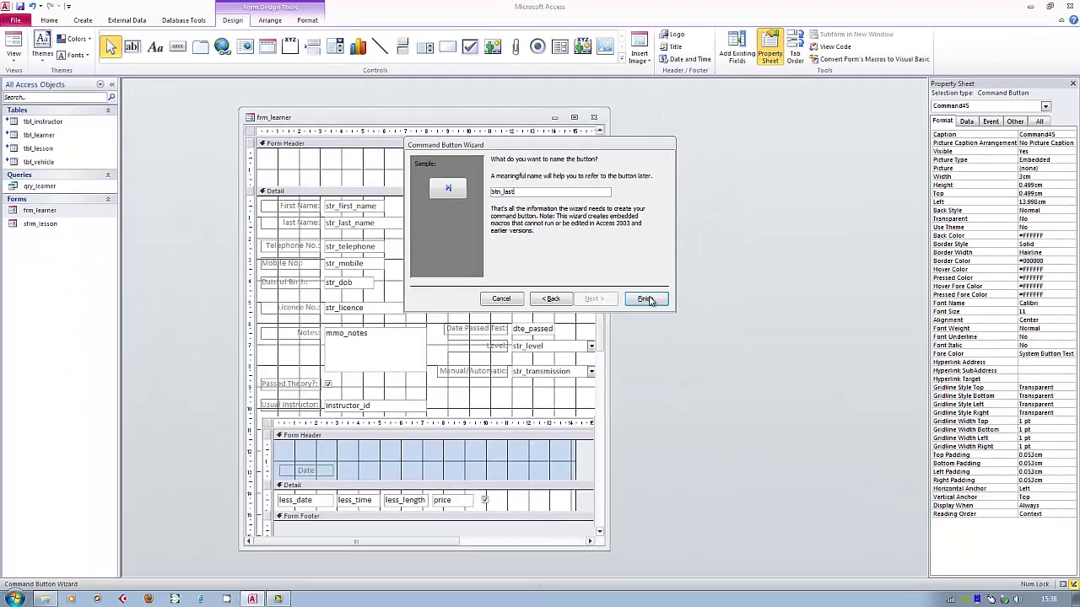
pyautogui.click(697, 422)
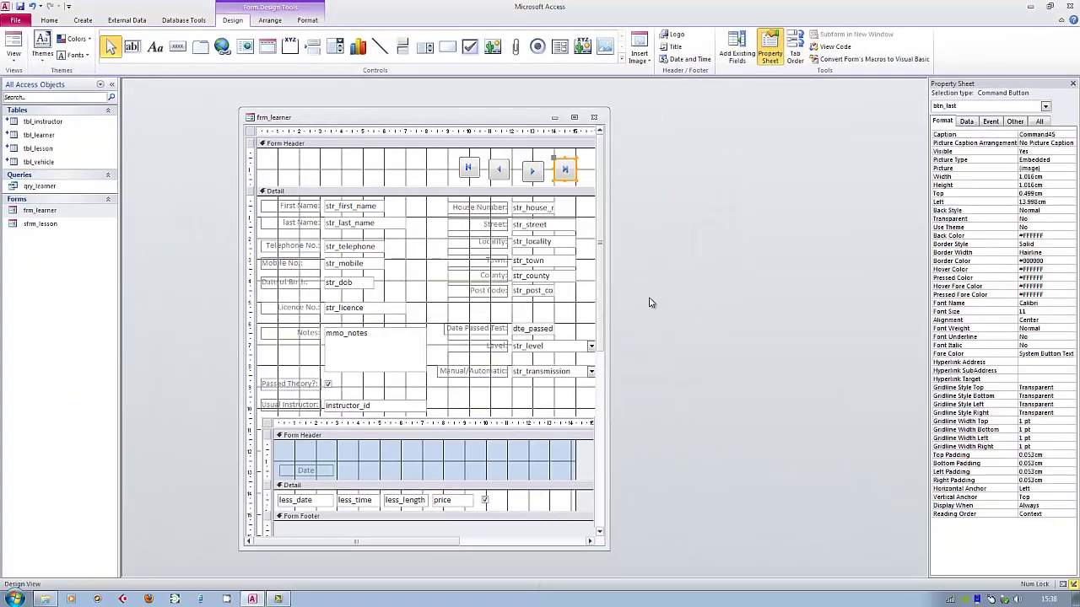
# Set the width and height of all four navigation buttons in the Form Header to 0.6 cm
pyautogui.click(434, 166)
pyautogui.moveTo(431, 158); pyautogui.dragTo(584, 183)
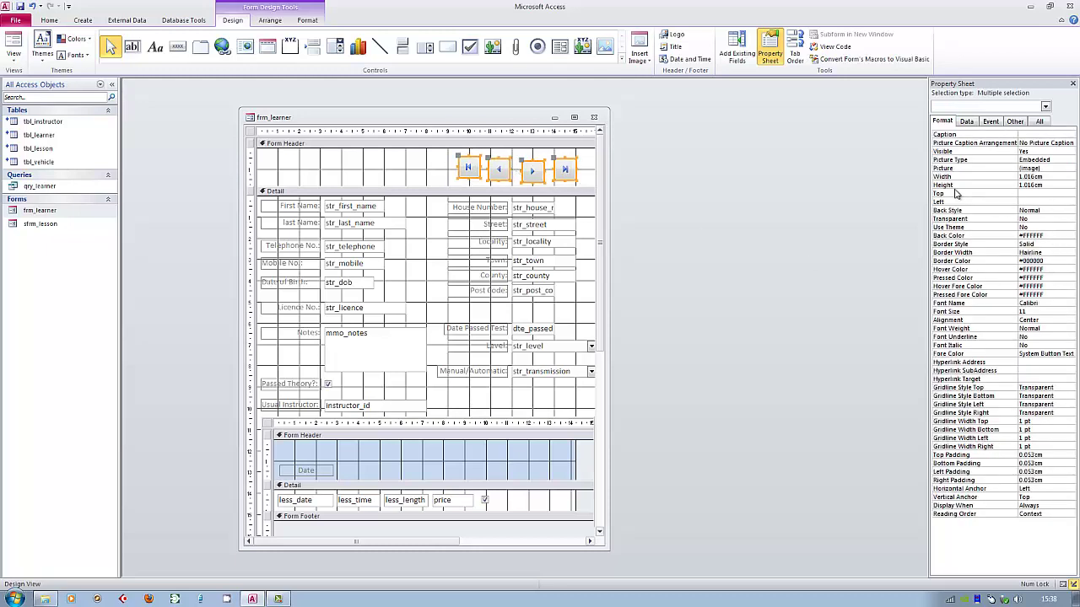
pyautogui.click(1047, 178)
pyautogui.moveTo(1047, 178); pyautogui.dragTo(1011, 182)
pyautogui.write('0.6')
pyautogui.press('Return')
pyautogui.write('0')
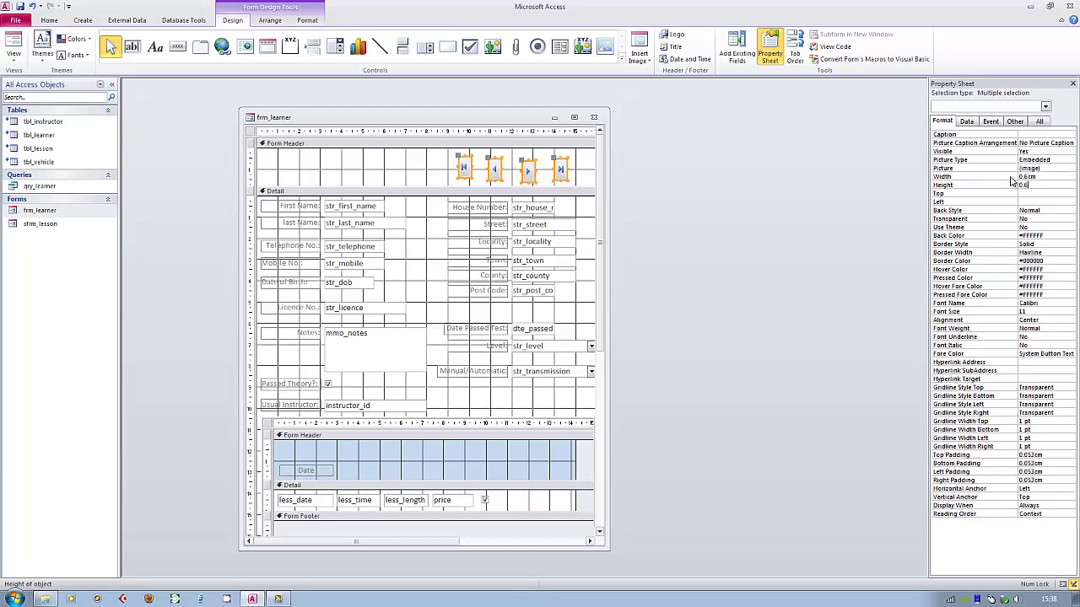
pyautogui.write('.6')
pyautogui.press('Return')
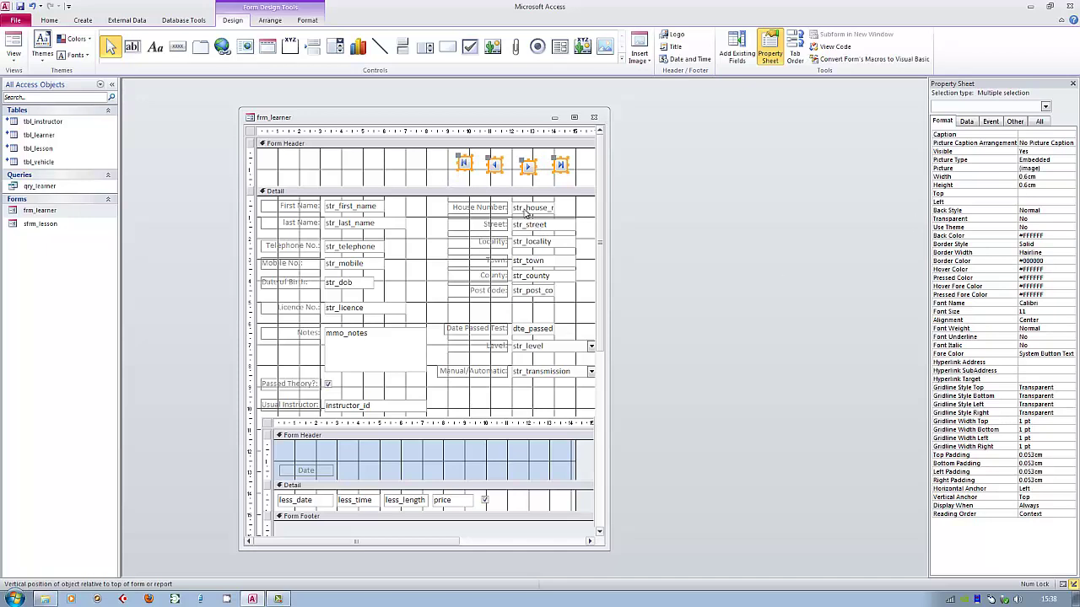
# Line up the first, previous, next and last buttons side by side in the upper-left corner of the Form Header
pyautogui.click(475, 179)
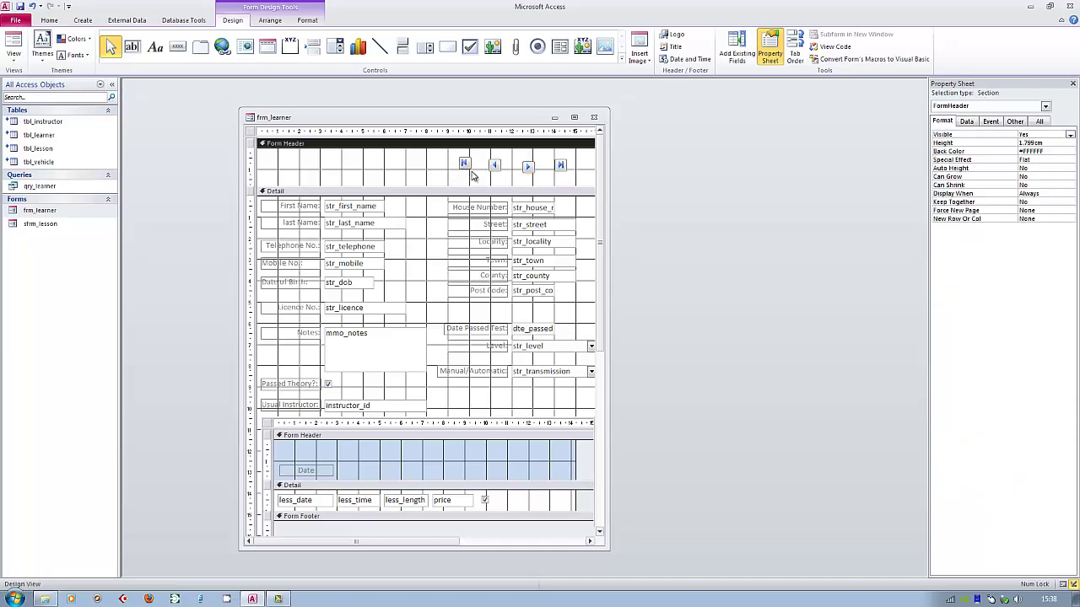
pyautogui.click(465, 165)
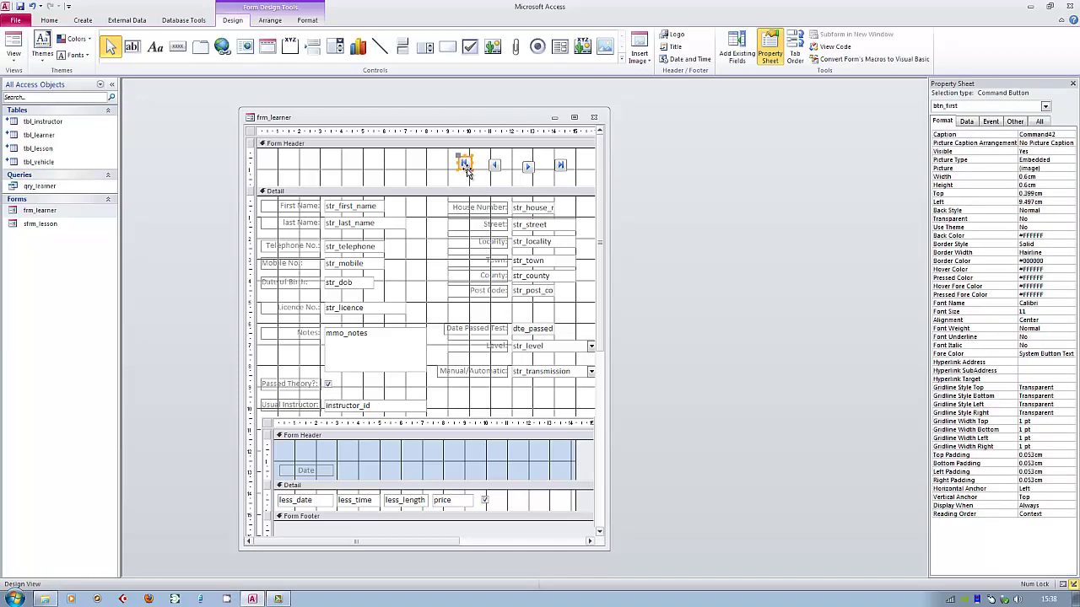
pyautogui.moveTo(467, 170); pyautogui.dragTo(271, 166)
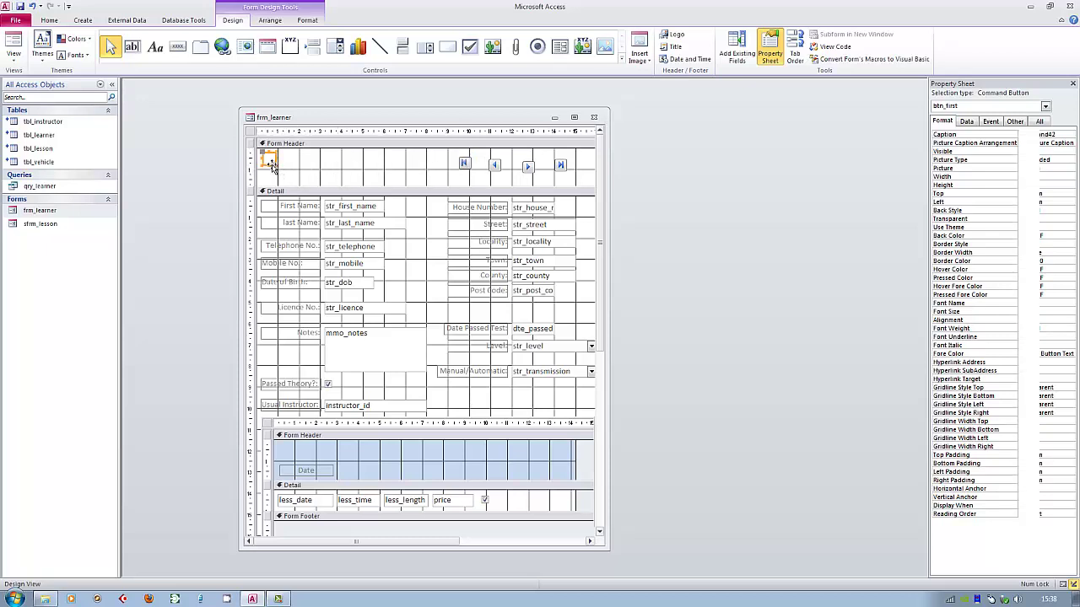
pyautogui.click(495, 165)
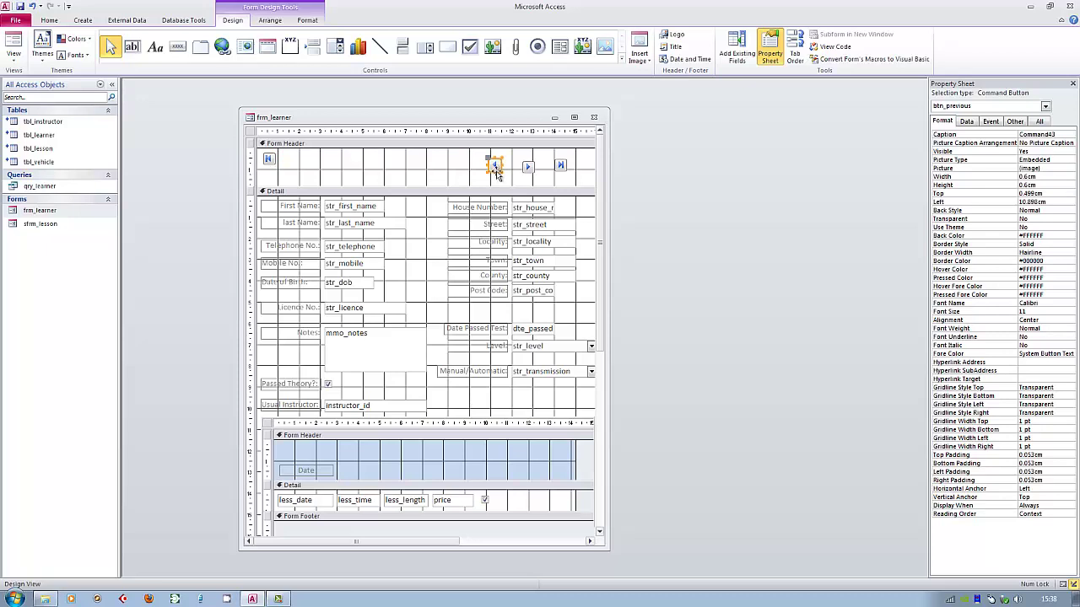
pyautogui.moveTo(498, 170); pyautogui.dragTo(286, 166)
pyautogui.click(527, 166)
pyautogui.moveTo(528, 168); pyautogui.dragTo(305, 165)
pyautogui.click(561, 165)
pyautogui.moveTo(561, 165)
pyautogui.mouseDown()
pyautogui.moveTo(409, 179)
pyautogui.moveTo(325, 168)
pyautogui.mouseUp()
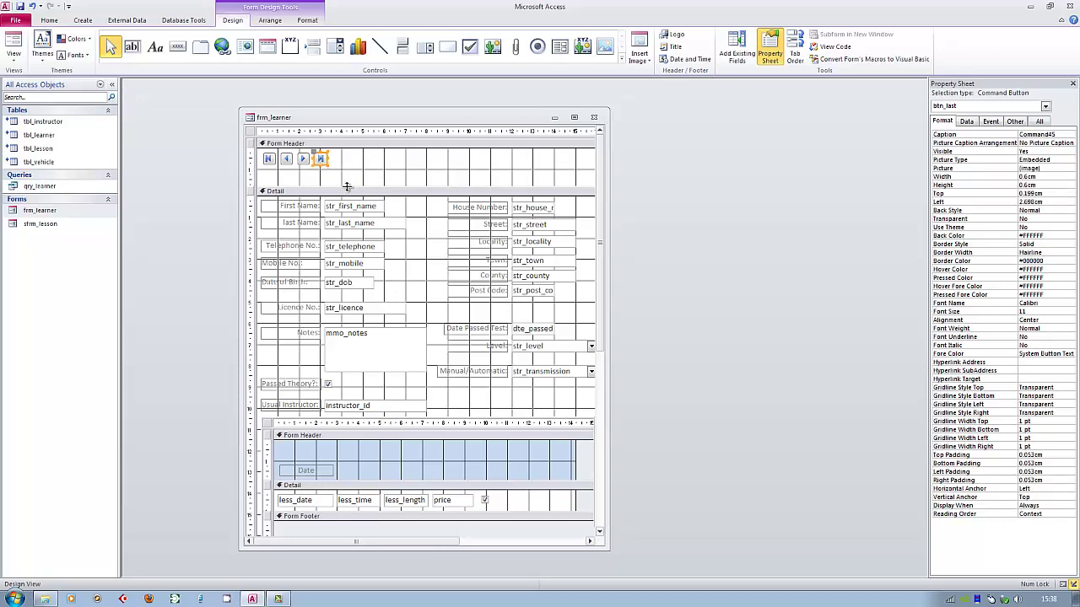
pyautogui.click(408, 183)
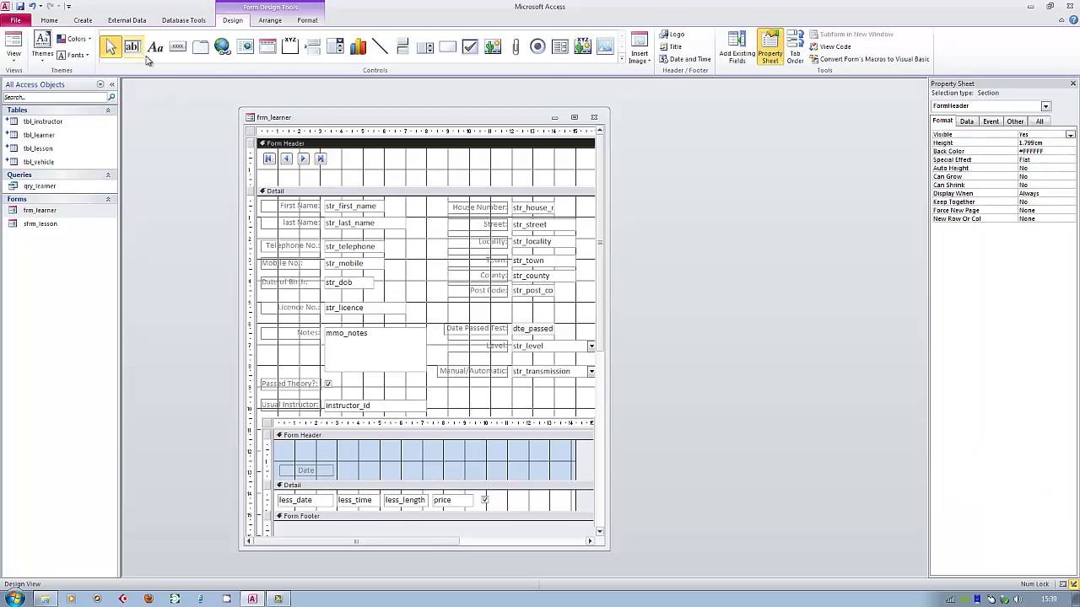
# Place another command button in the Form Header, to the right of the navigation buttons, with the Close Form action from Form Operations
pyautogui.click(177, 46)
pyautogui.click(416, 157)
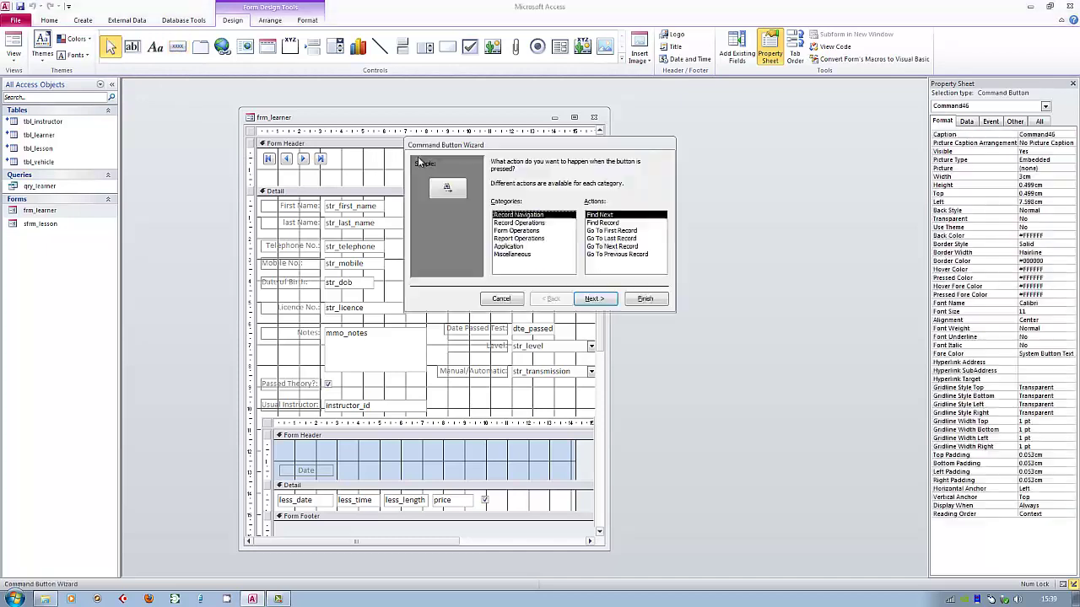
pyautogui.click(535, 233)
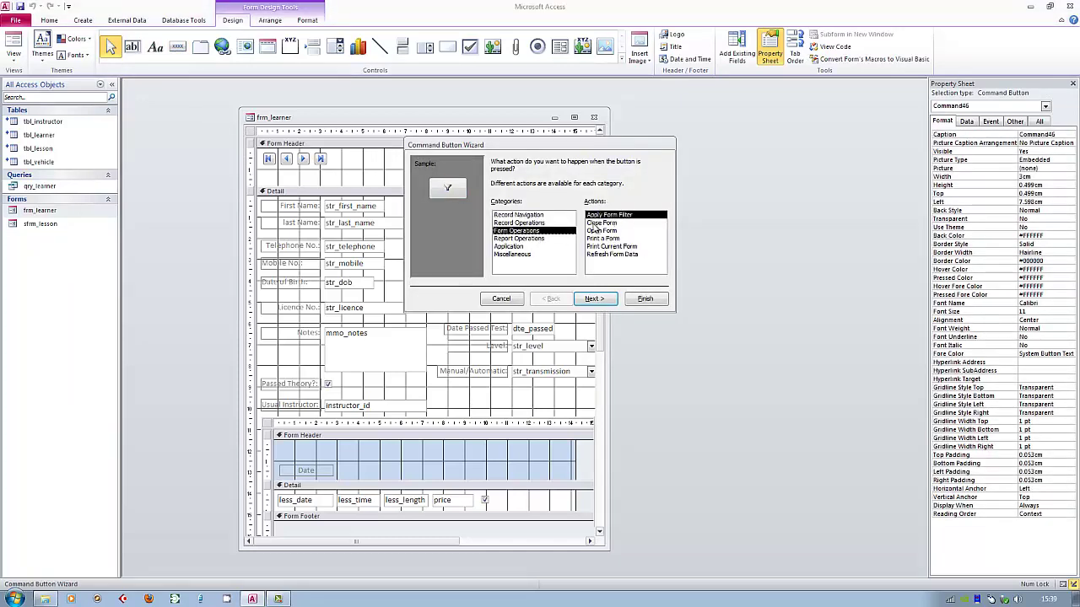
pyautogui.click(595, 223)
pyautogui.click(538, 222)
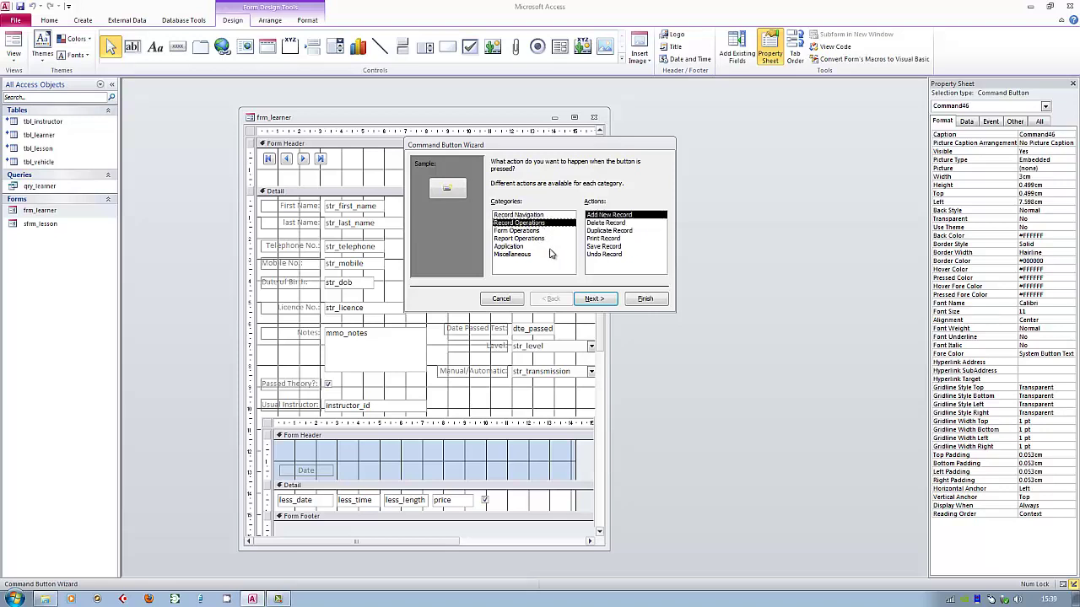
pyautogui.click(524, 232)
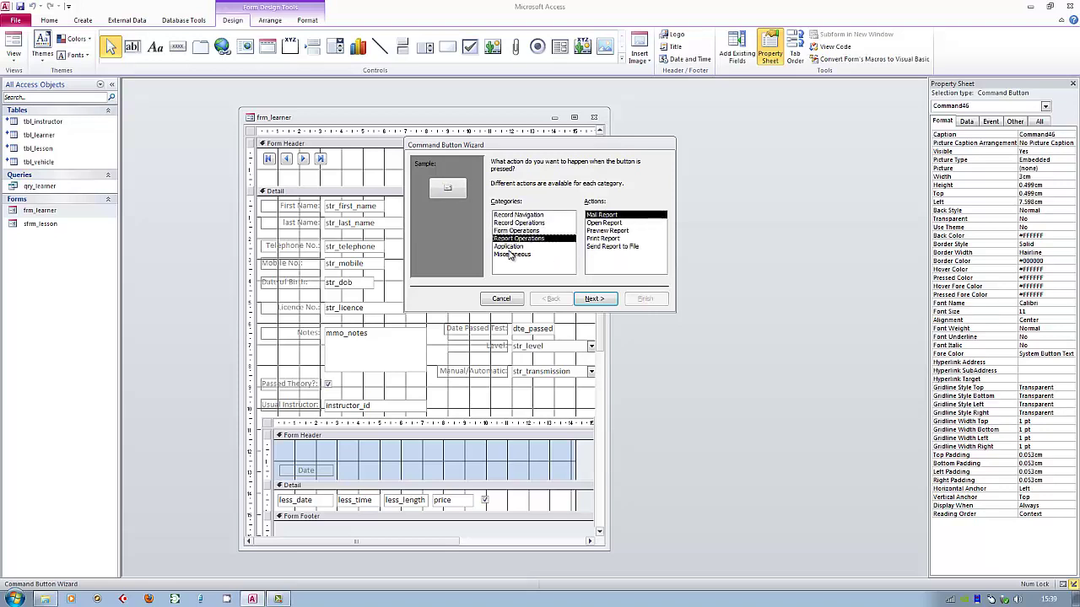
pyautogui.click(511, 247)
pyautogui.click(513, 255)
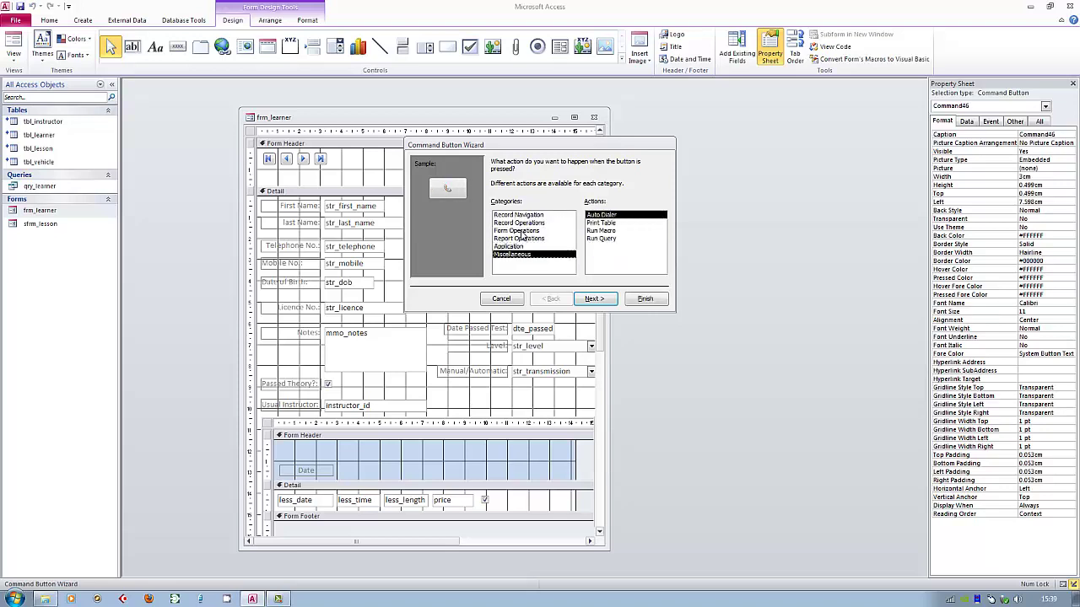
pyautogui.click(520, 231)
pyautogui.click(606, 223)
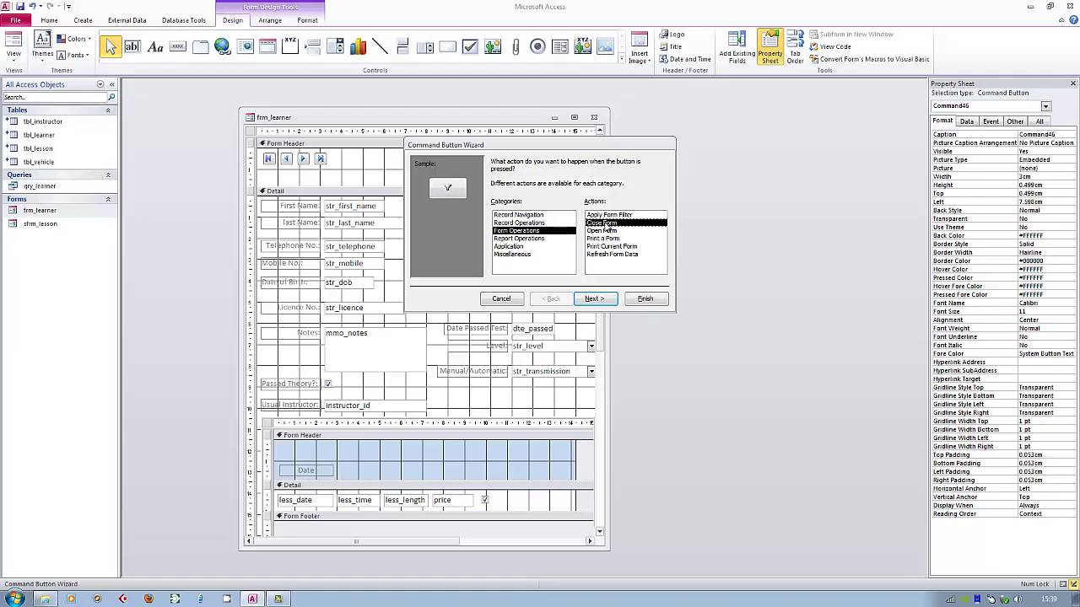
pyautogui.click(595, 299)
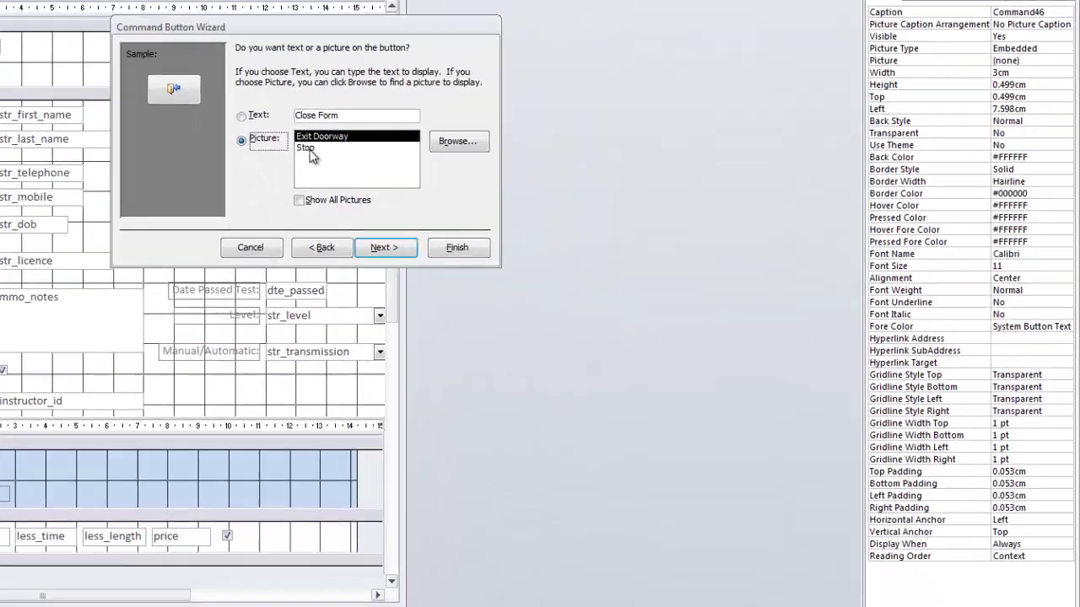
# Use the Stop picture for the close-form button and name it btn_close
pyautogui.click(448, 195)
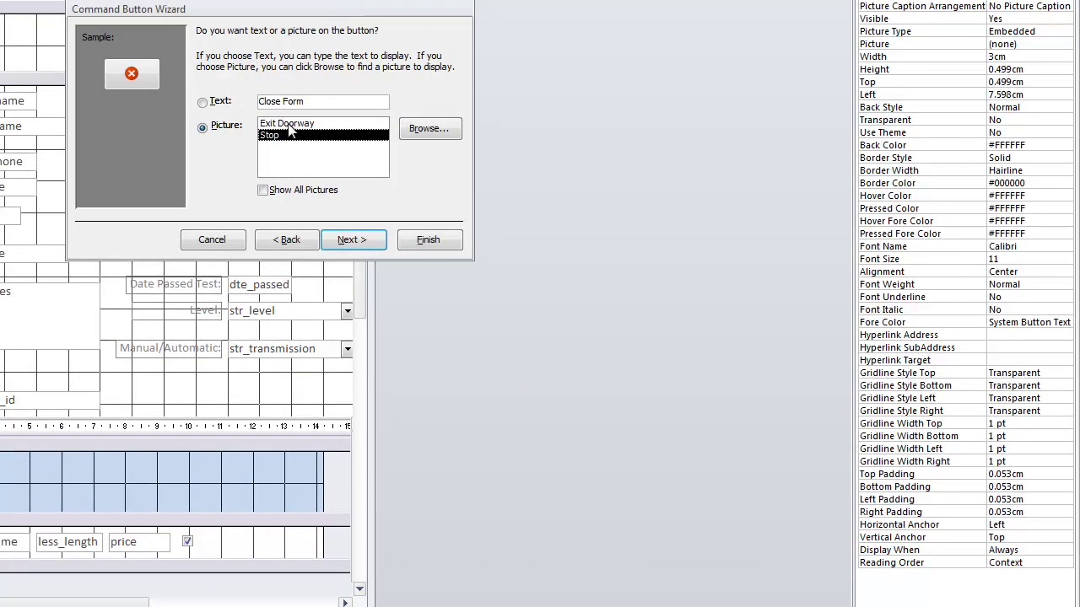
pyautogui.click(352, 240)
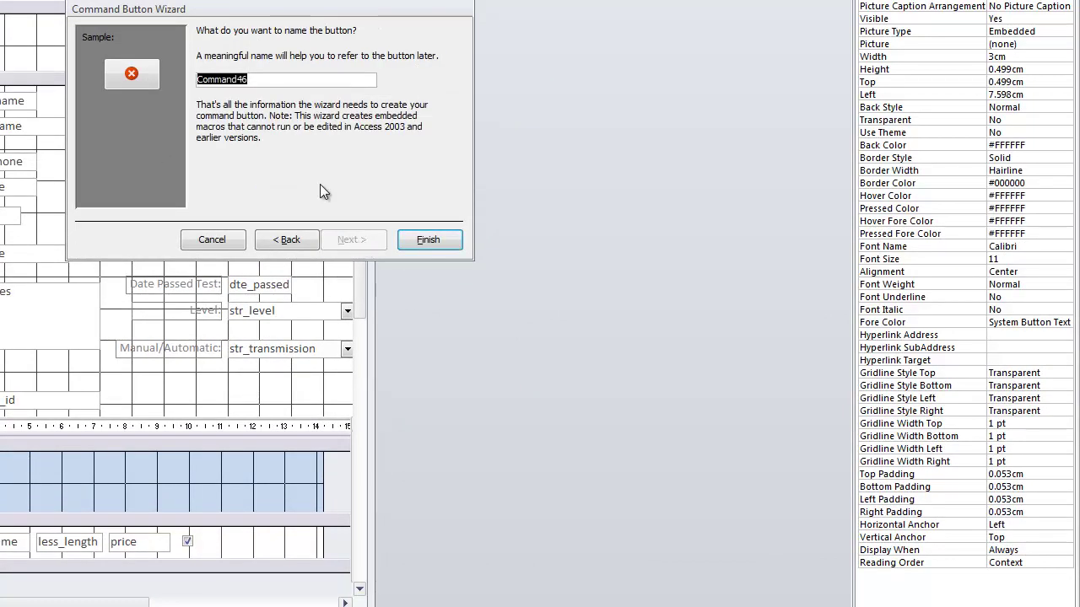
pyautogui.write('btn_')
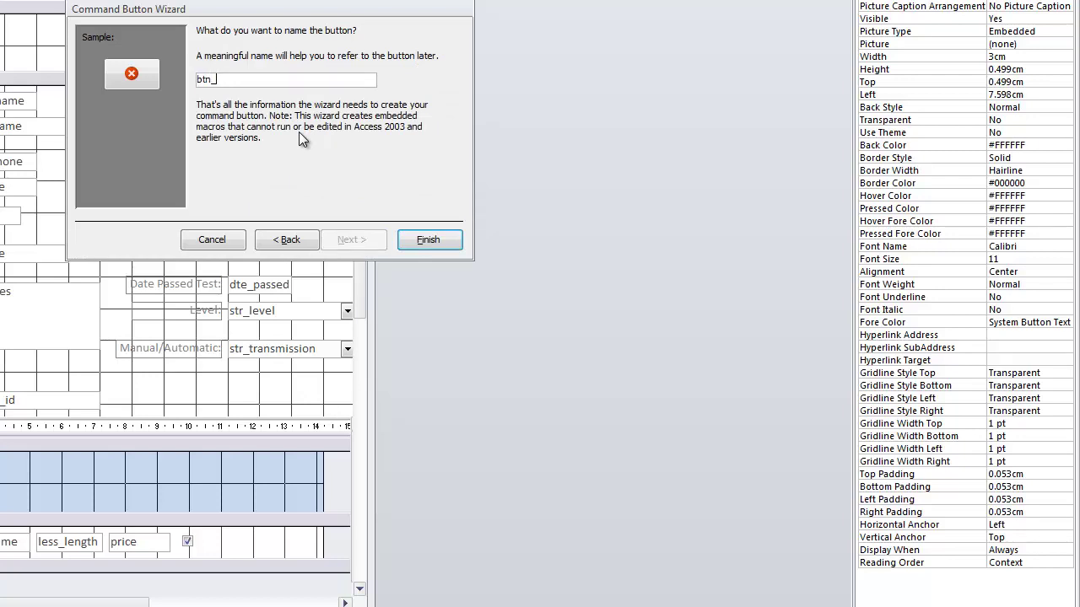
pyautogui.write('close')
pyautogui.click(429, 240)
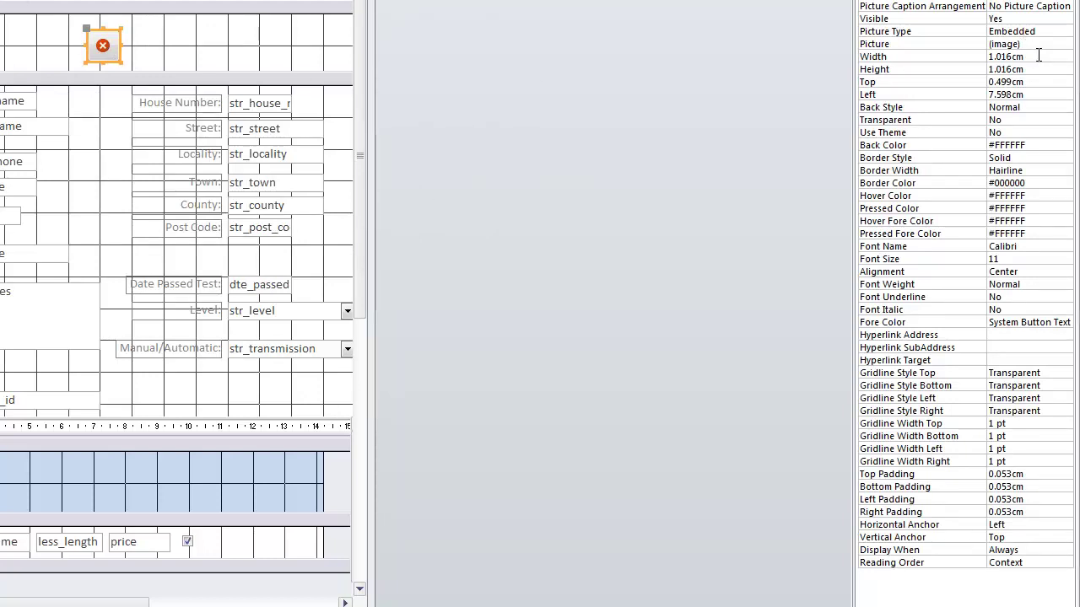
# Set the width and height of btn_close to 0.6 cm
pyautogui.click(920, 56)
pyautogui.write('0.6')
pyautogui.press('Return')
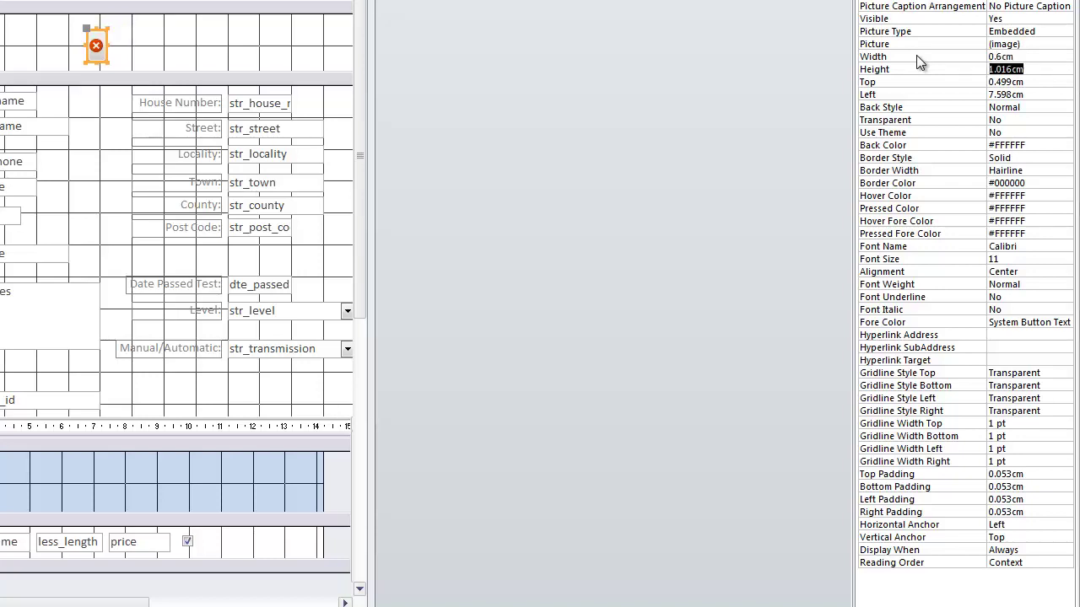
pyautogui.write('0.6')
pyautogui.press('Return')
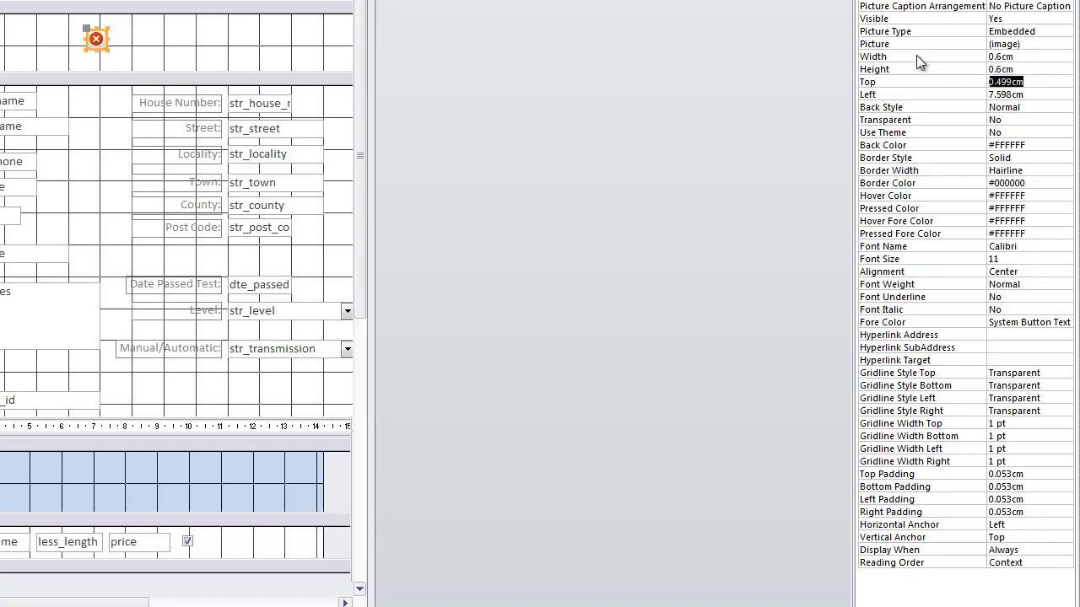
pyautogui.doubleClick(1044, 70)
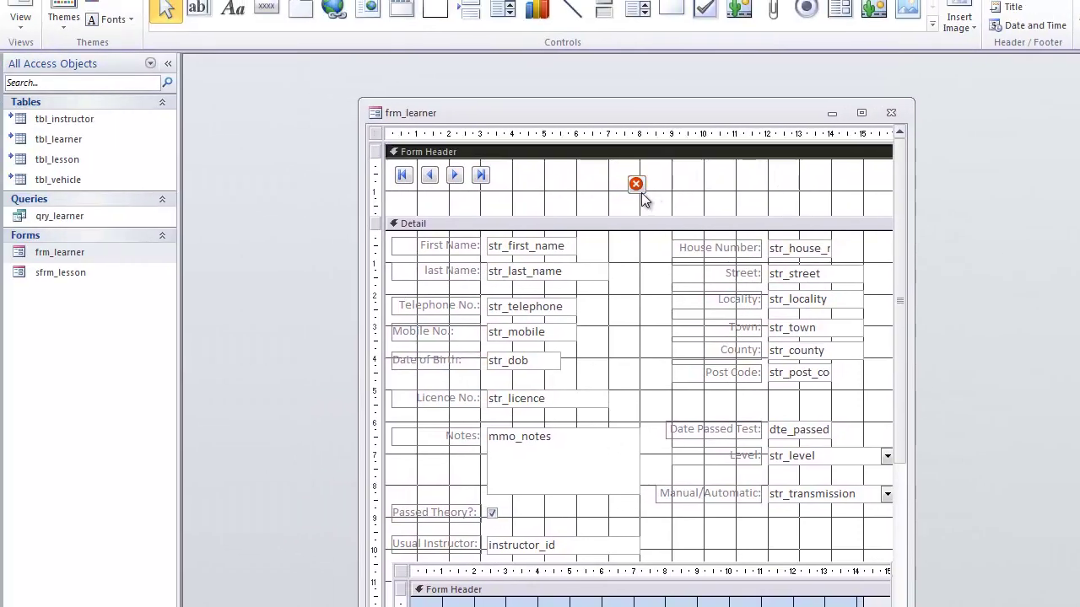
# Move btn_close to the far right of the Form Header, at about 15 cm, and reduce the header's height to about 1 cm
pyautogui.click(640, 191)
pyautogui.moveTo(639, 191); pyautogui.dragTo(882, 191)
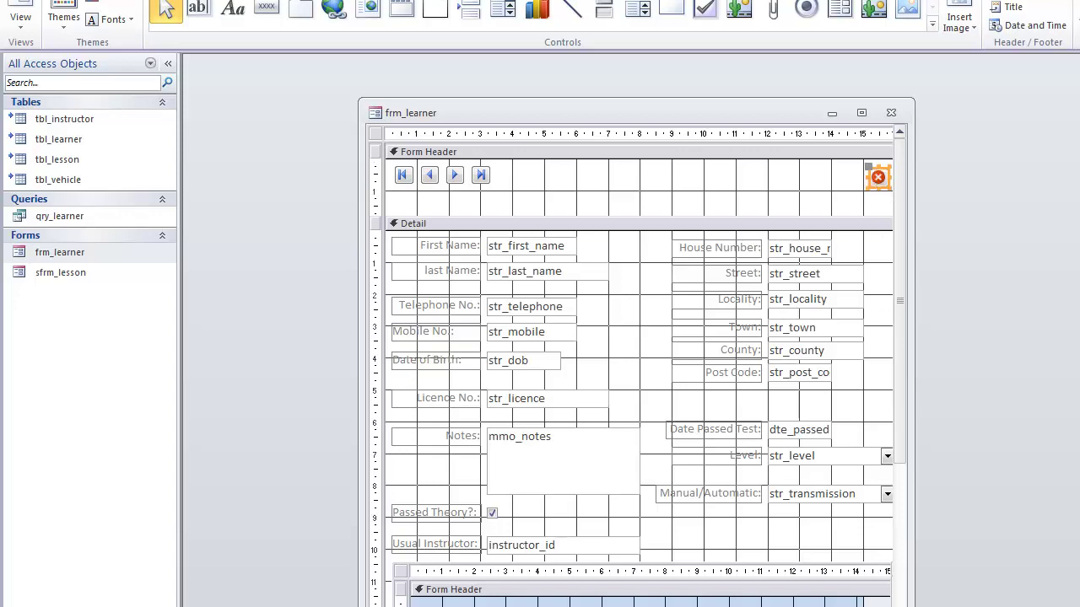
pyautogui.moveTo(704, 217); pyautogui.dragTo(704, 194)
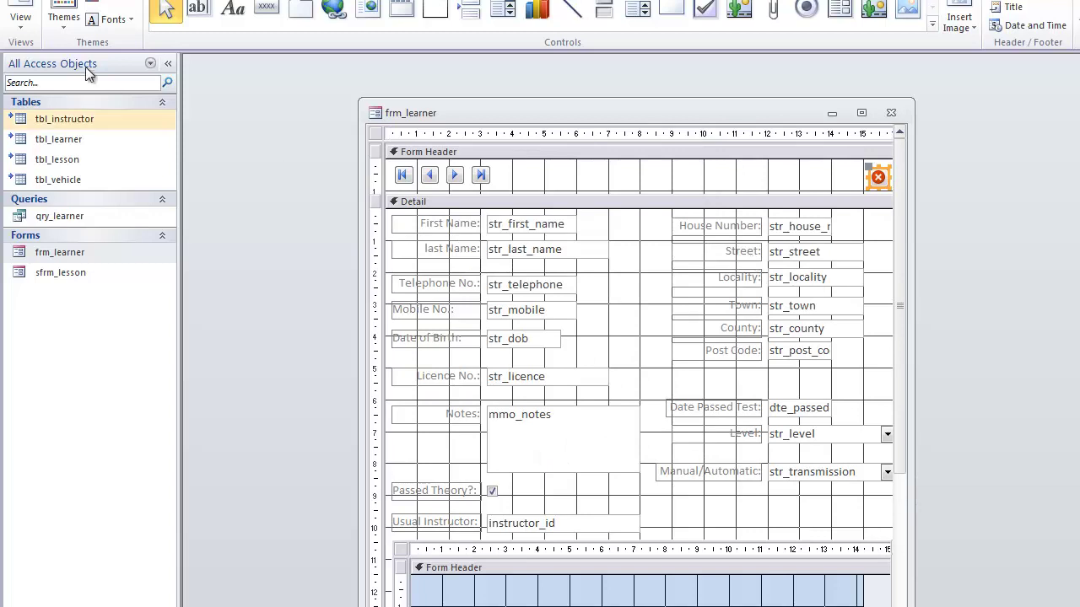
# Show frm_learner in Form View and test the next, previous and last record buttons
pyautogui.click(20, 17)
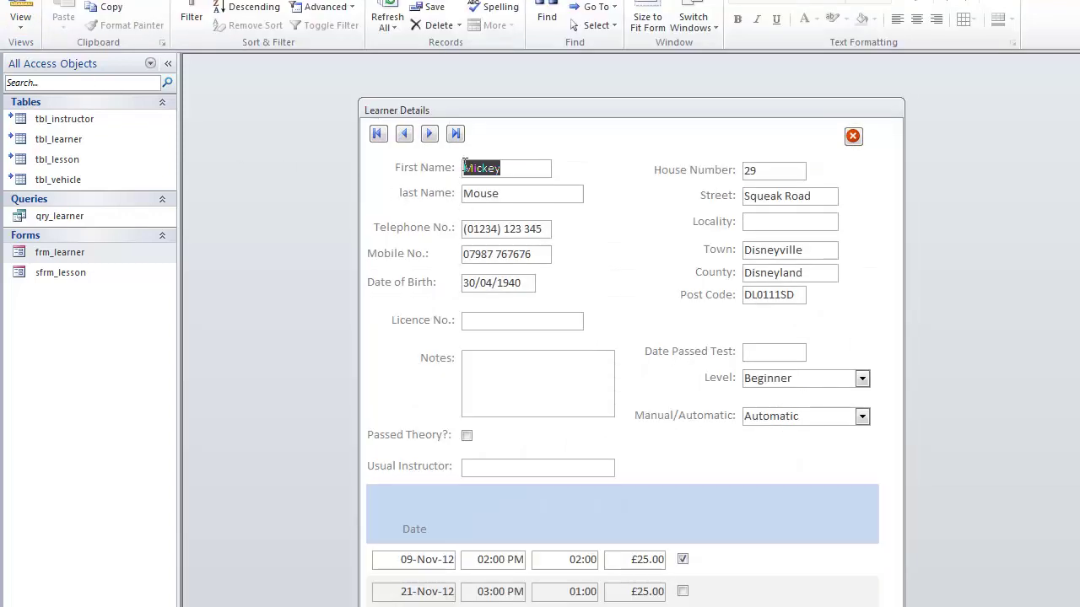
pyautogui.click(430, 134)
pyautogui.click(430, 135)
pyautogui.click(404, 134)
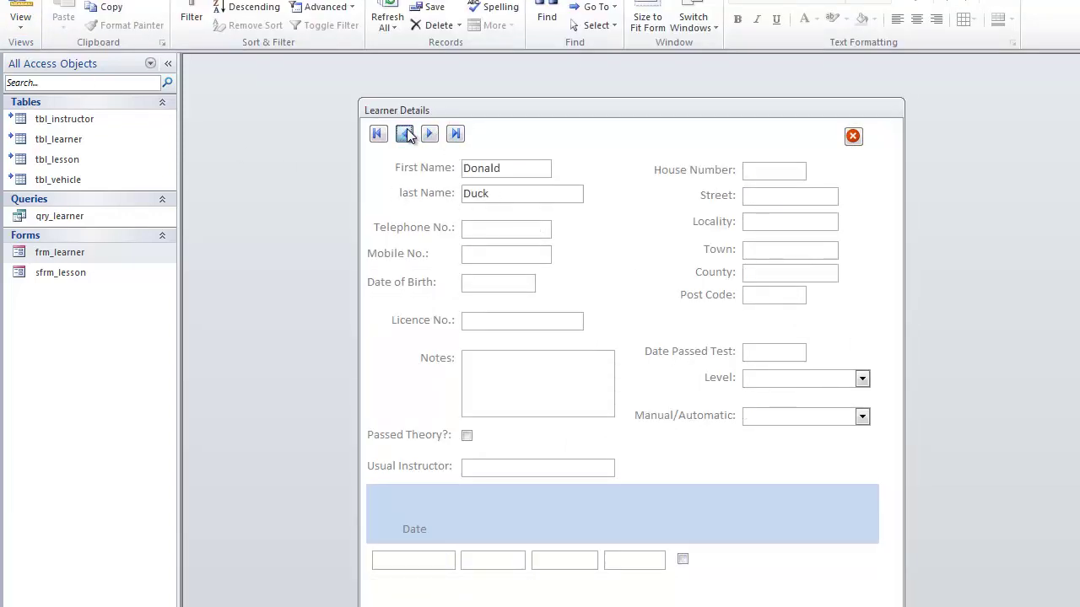
pyautogui.click(404, 134)
pyautogui.click(455, 135)
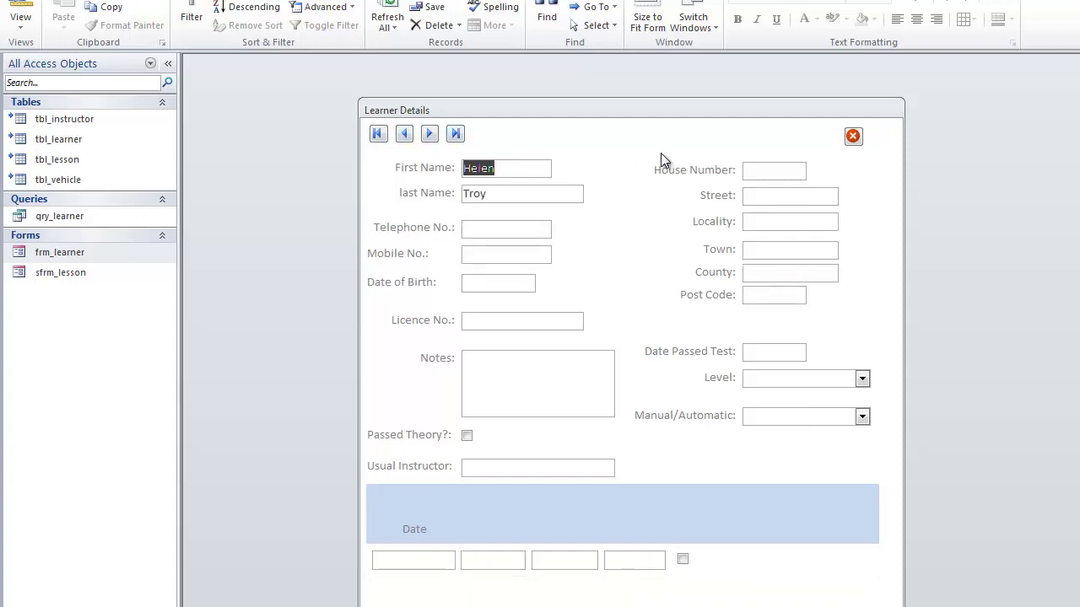
# Close frm_learner with its own close button and save the changes to its design
pyautogui.click(853, 137)
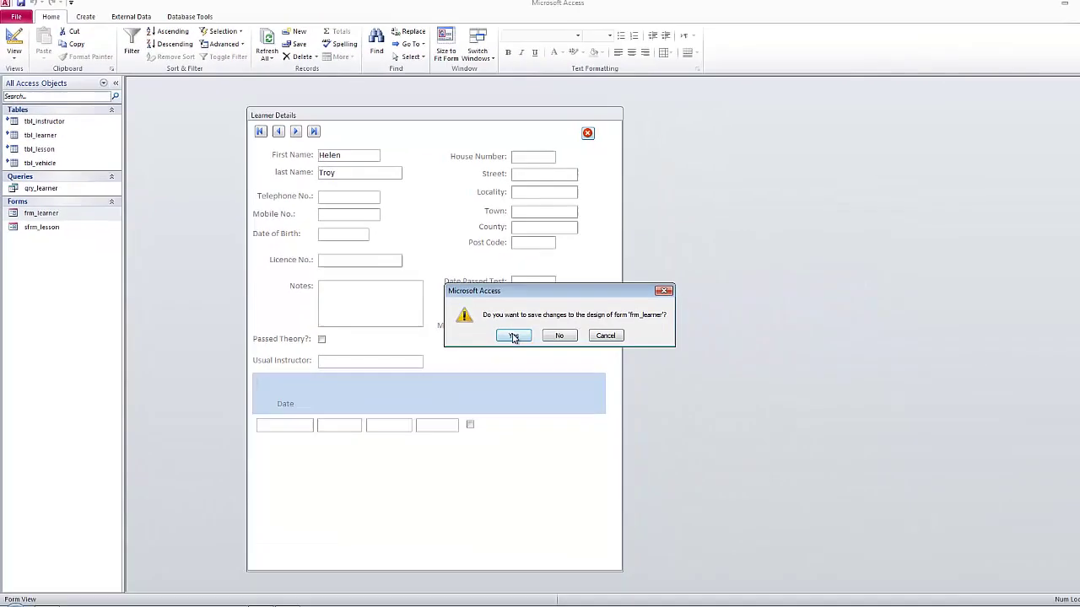
pyautogui.click(638, 386)
# Reopen frm_learner, test its next and previous record buttons, and close it with its close button
pyautogui.doubleClick(47, 235)
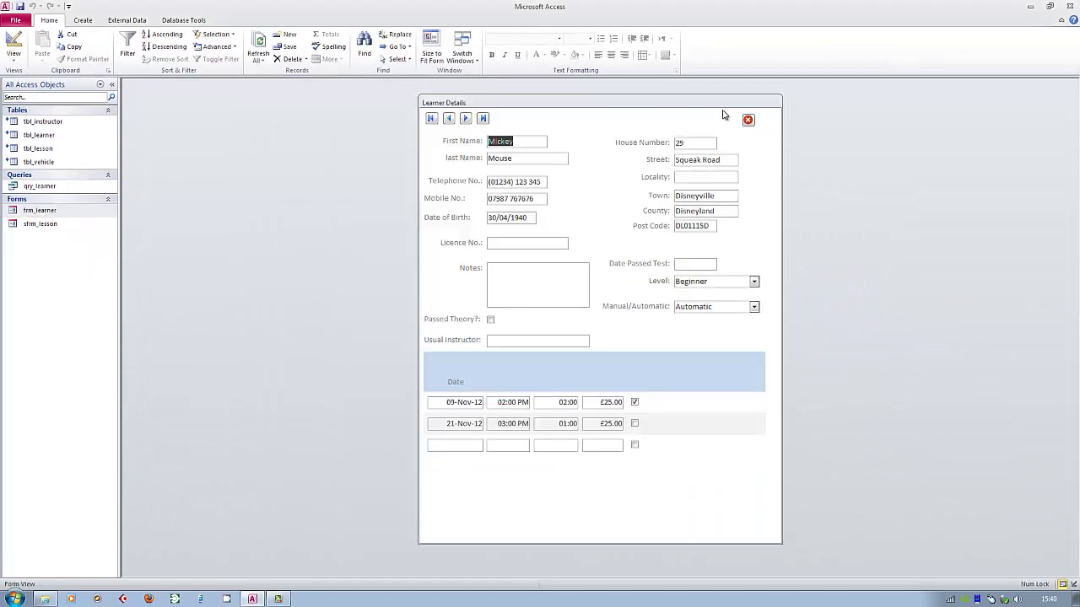
pyautogui.click(465, 119)
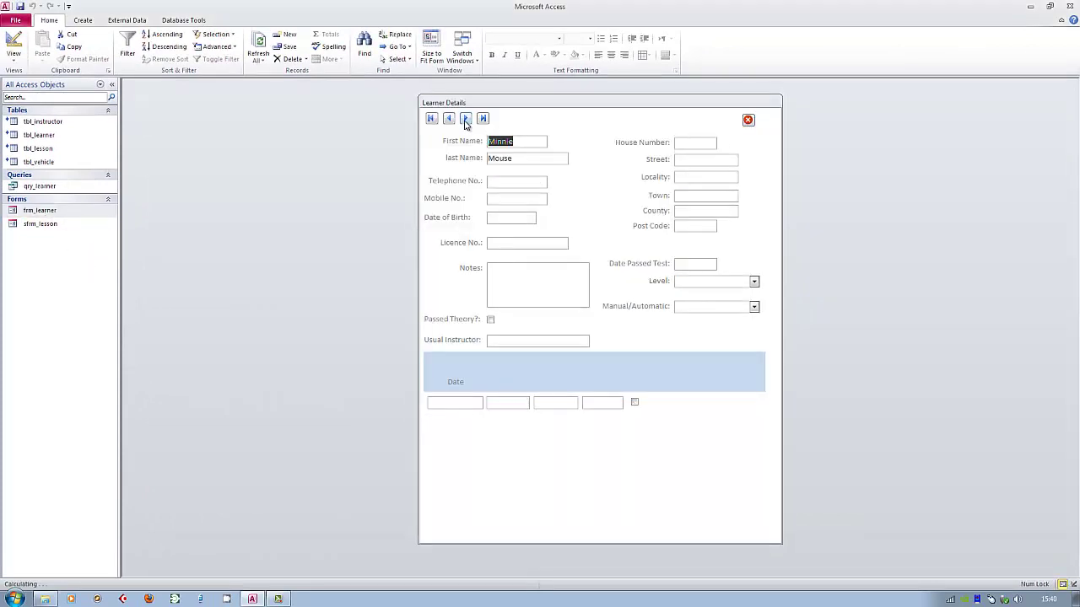
pyautogui.click(448, 119)
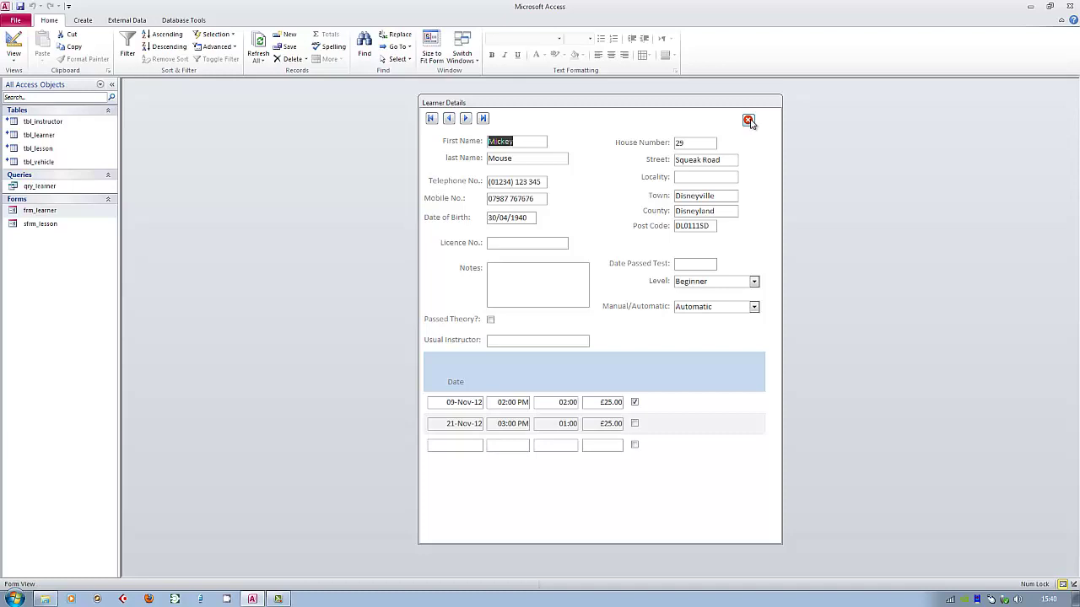
pyautogui.click(748, 120)
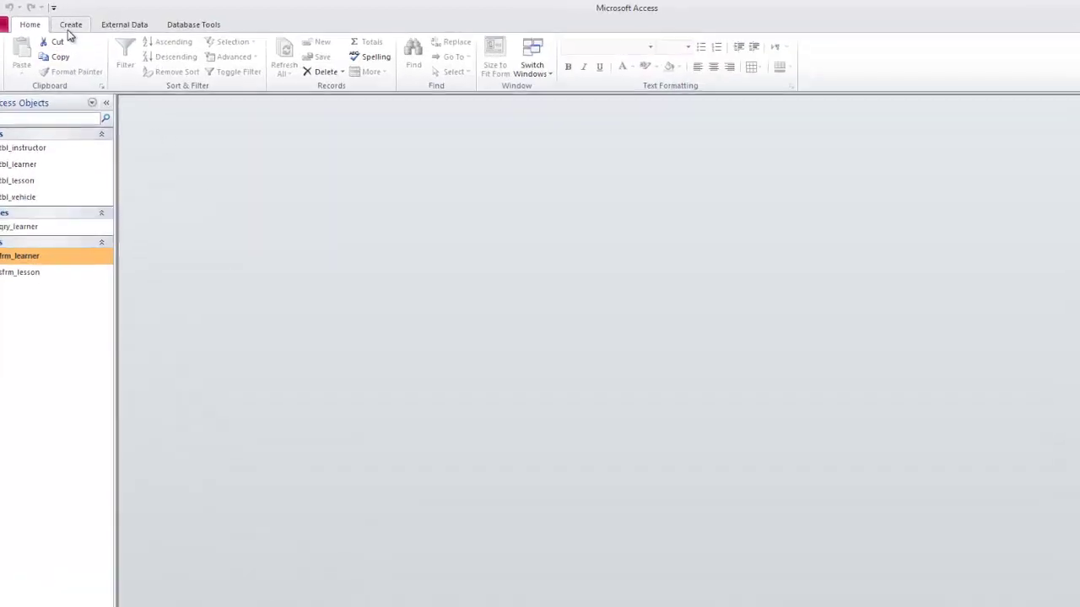
# Create a new blank form in Design View and move its window nearer the middle of the workspace
pyautogui.click(70, 28)
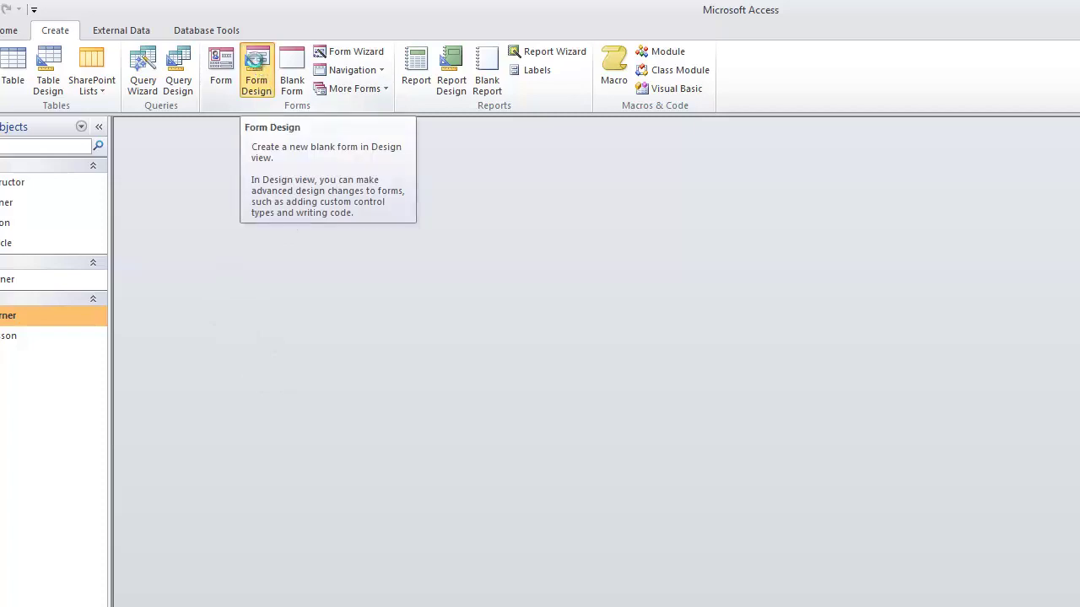
pyautogui.click(264, 81)
pyautogui.moveTo(402, 162); pyautogui.dragTo(635, 182)
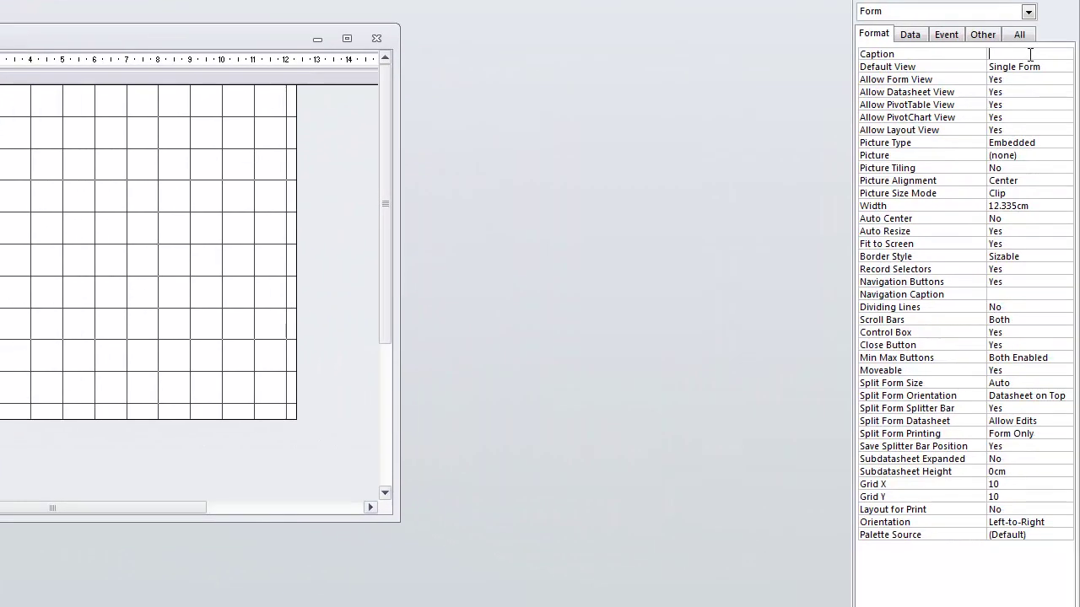
# Set the new form's caption to Select Learner and disallow Datasheet, PivotTable, PivotChart and Layout views
pyautogui.click(1029, 54)
pyautogui.click(1013, 94)
pyautogui.doubleClick(1008, 104)
pyautogui.doubleClick(1009, 118)
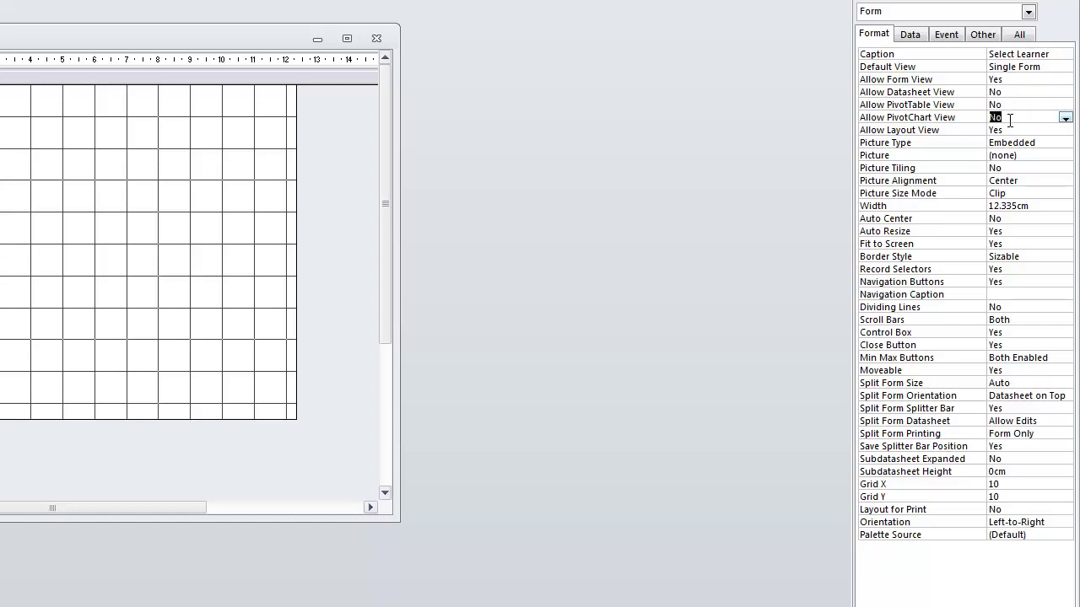
pyautogui.doubleClick(1010, 128)
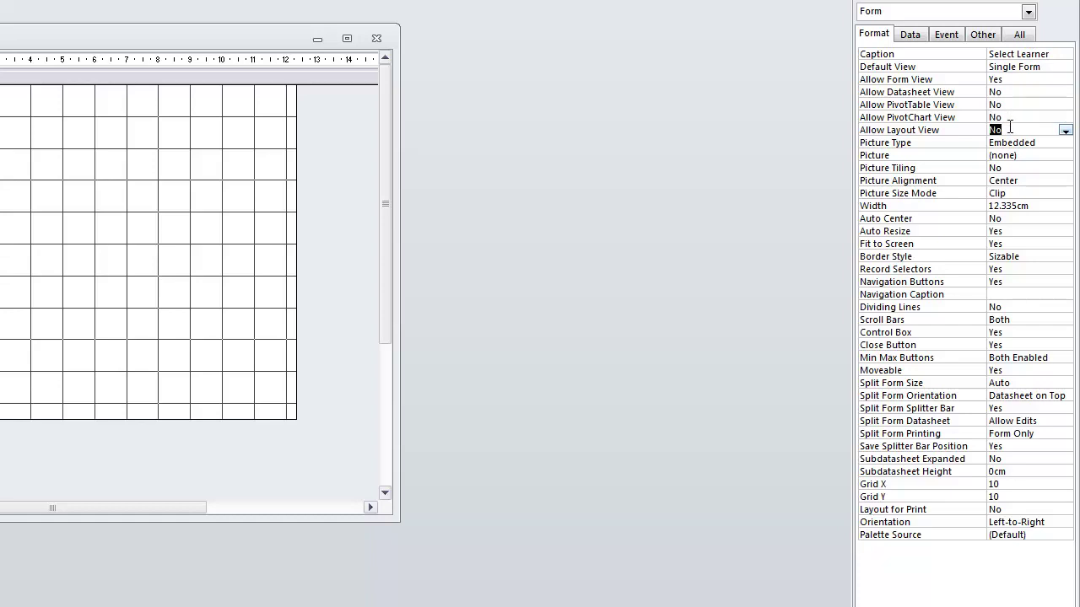
# Set the form's border style to Dialog and turn off its record selectors and navigation buttons
pyautogui.click(1031, 258)
pyautogui.doubleClick(1031, 258)
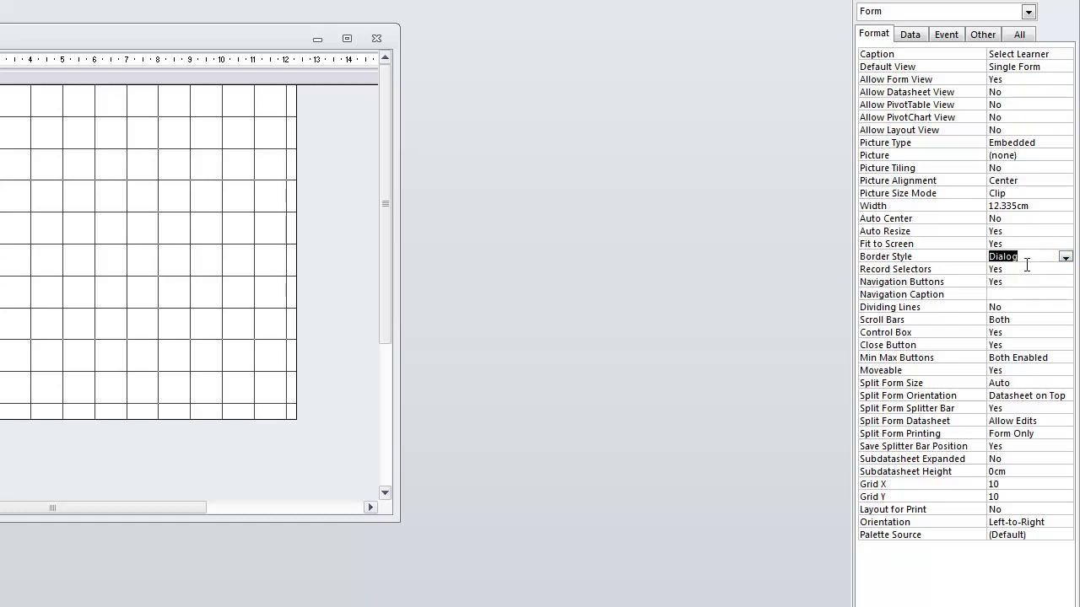
pyautogui.doubleClick(1027, 270)
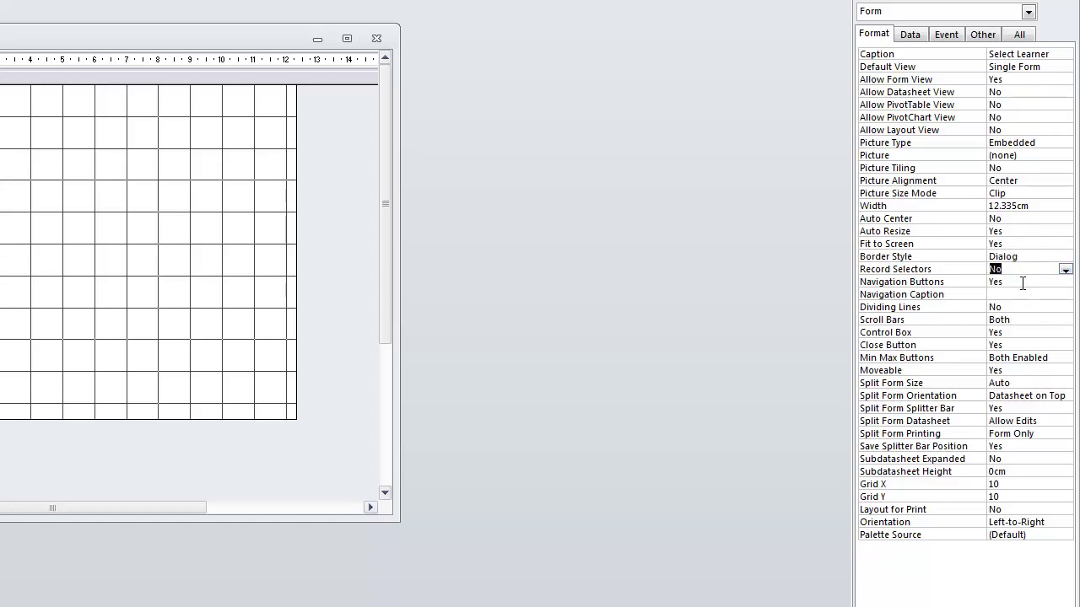
pyautogui.doubleClick(1022, 282)
# Set the form's scroll bars to Neither, control box and close button to No, and Min Max Buttons to None, keeping it moveable
pyautogui.doubleClick(1024, 320)
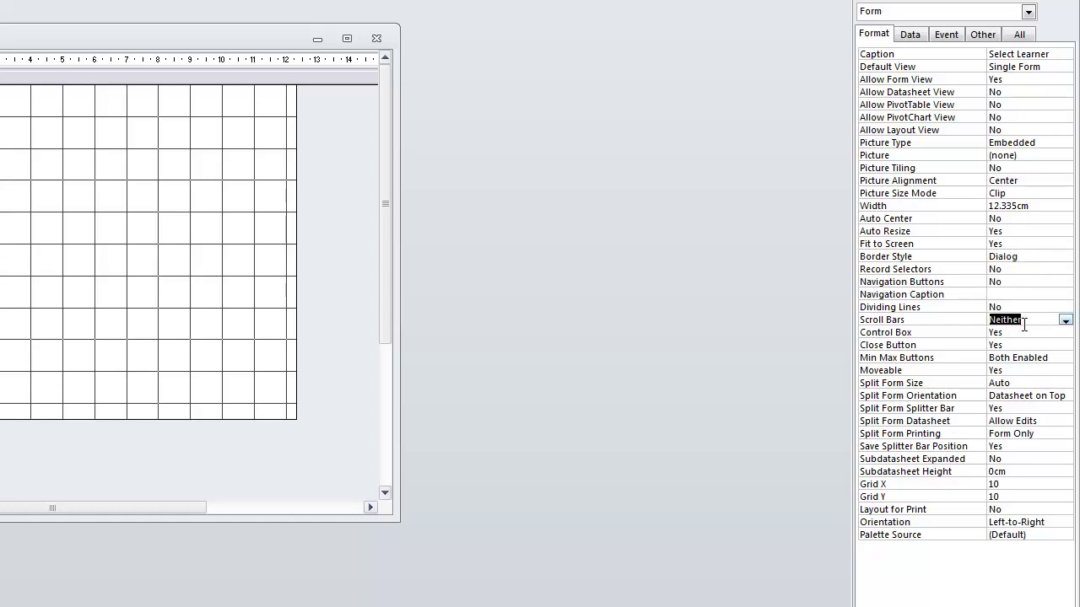
pyautogui.doubleClick(1027, 332)
pyautogui.doubleClick(1027, 346)
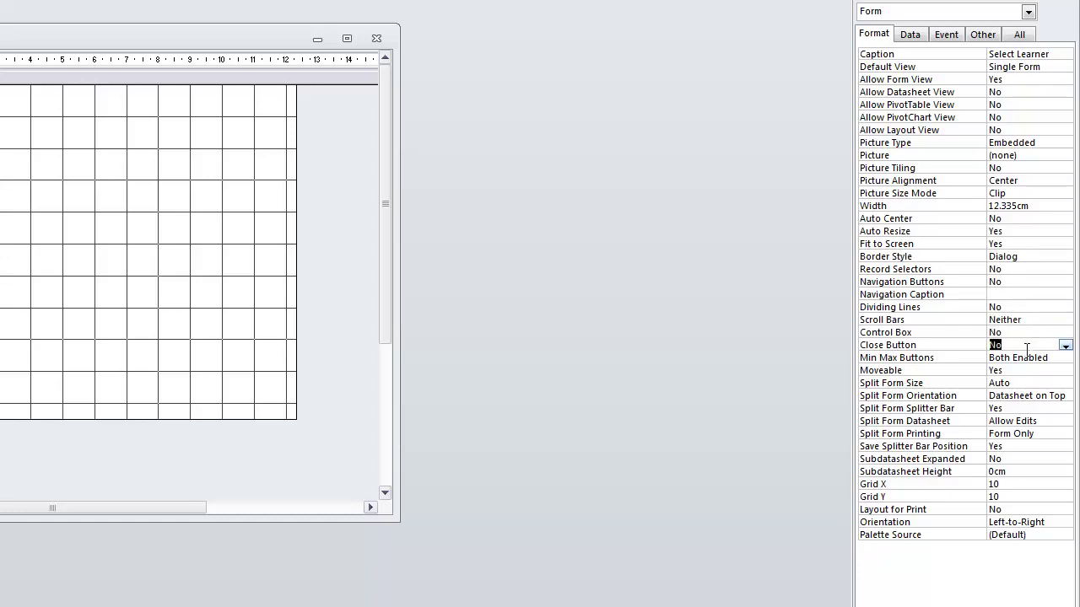
pyautogui.doubleClick(1028, 359)
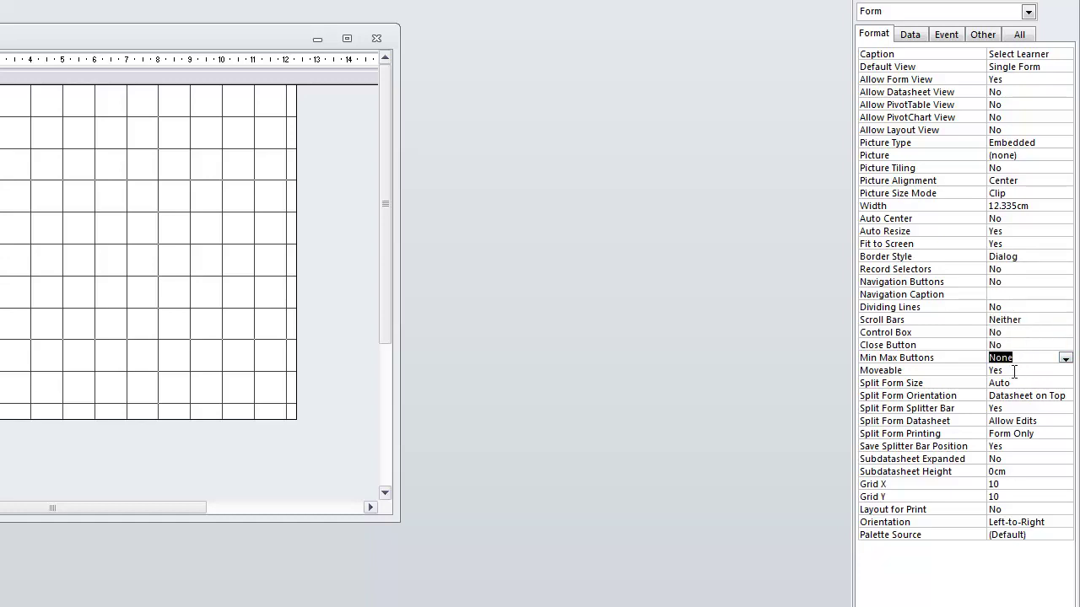
pyautogui.doubleClick(1014, 371)
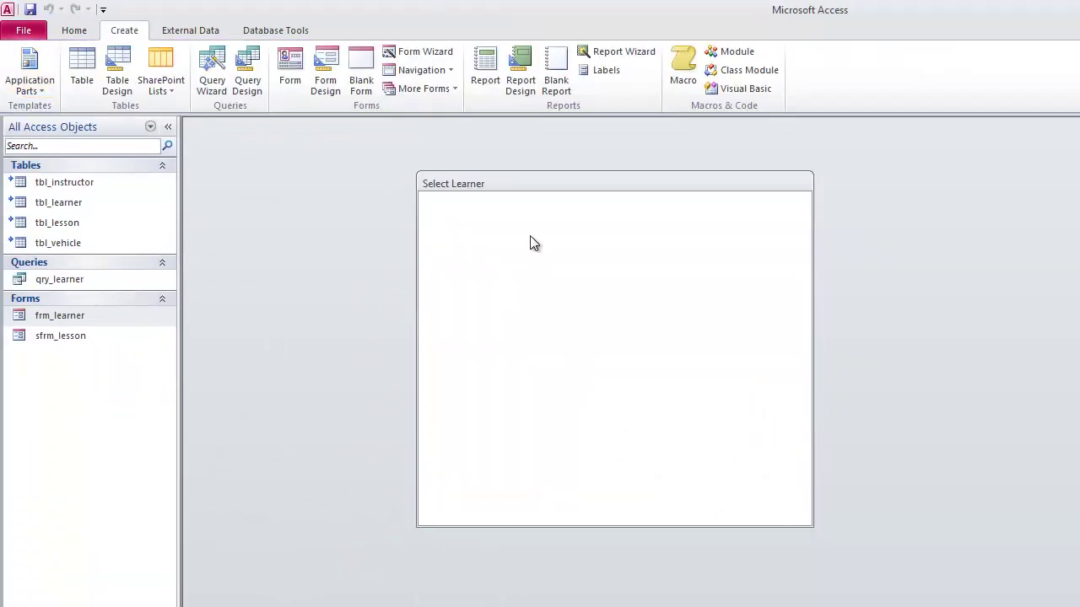
# Check in Form View that the Select Learner form can be moved around, and return to Design View
pyautogui.moveTo(544, 182); pyautogui.dragTo(803, 262)
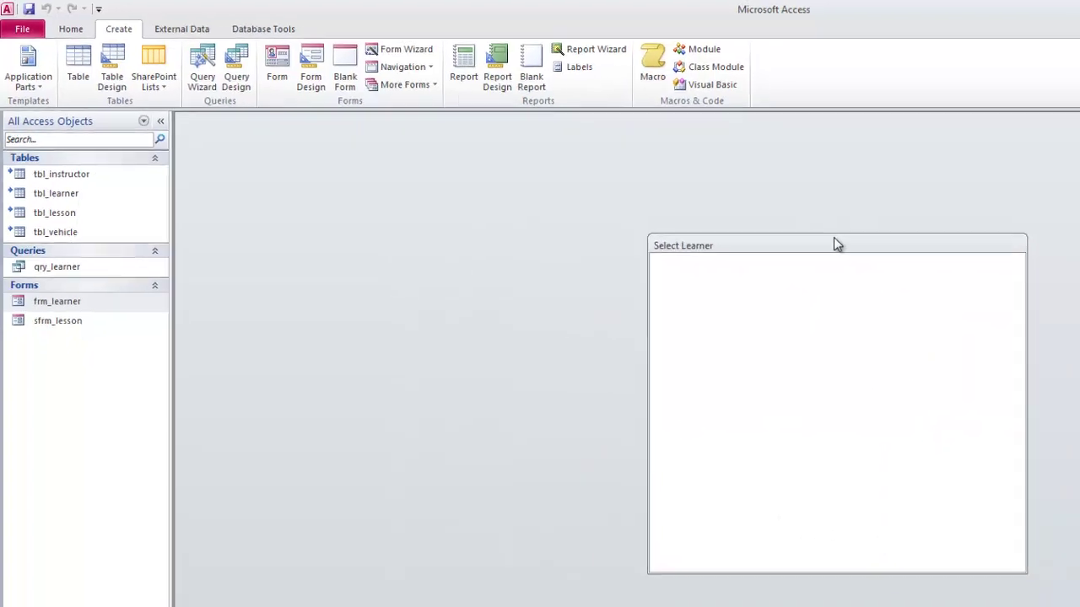
pyautogui.moveTo(880, 256); pyautogui.dragTo(523, 204)
pyautogui.moveTo(399, 162); pyautogui.dragTo(597, 194)
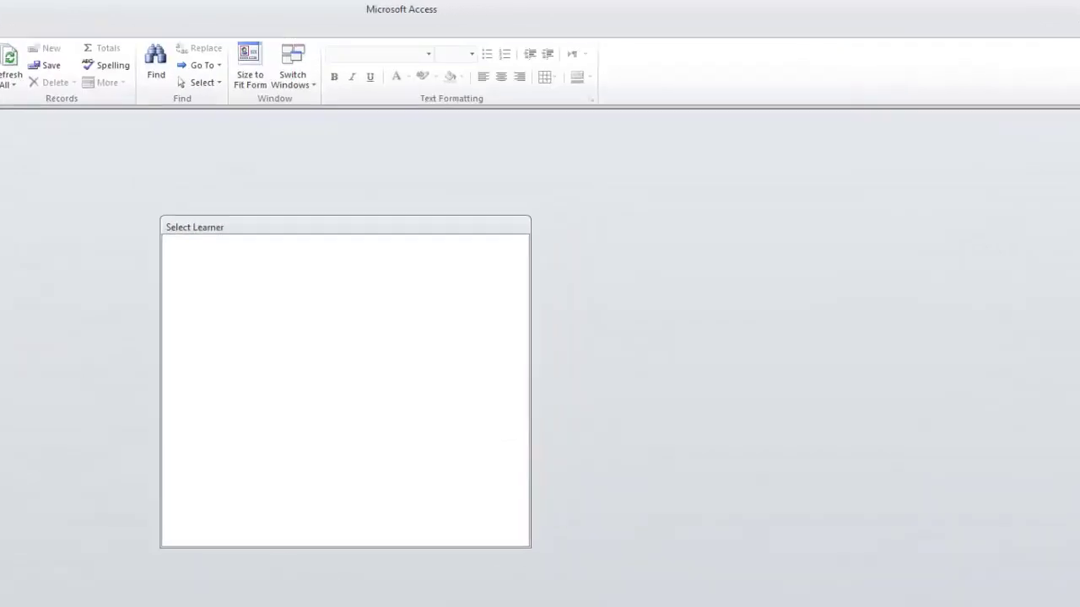
pyautogui.click(290, 411)
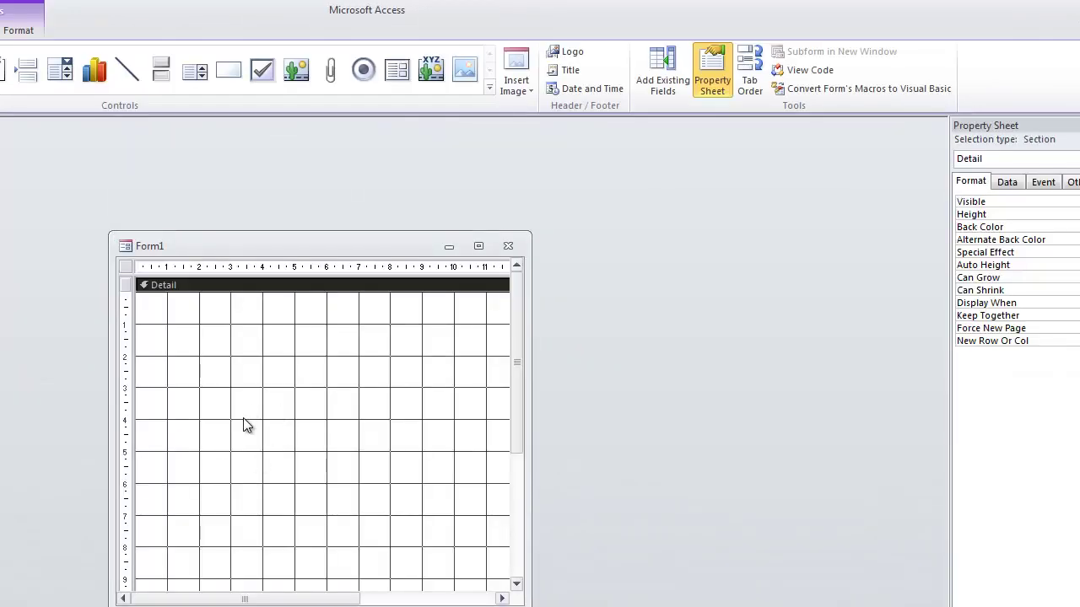
pyautogui.click(58, 74)
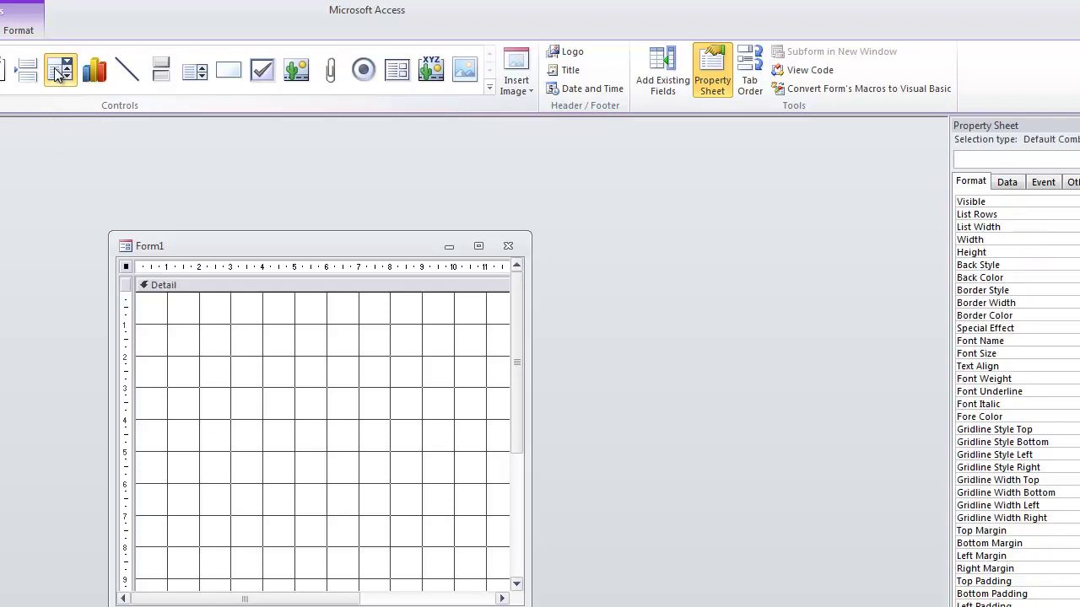
pyautogui.click(224, 363)
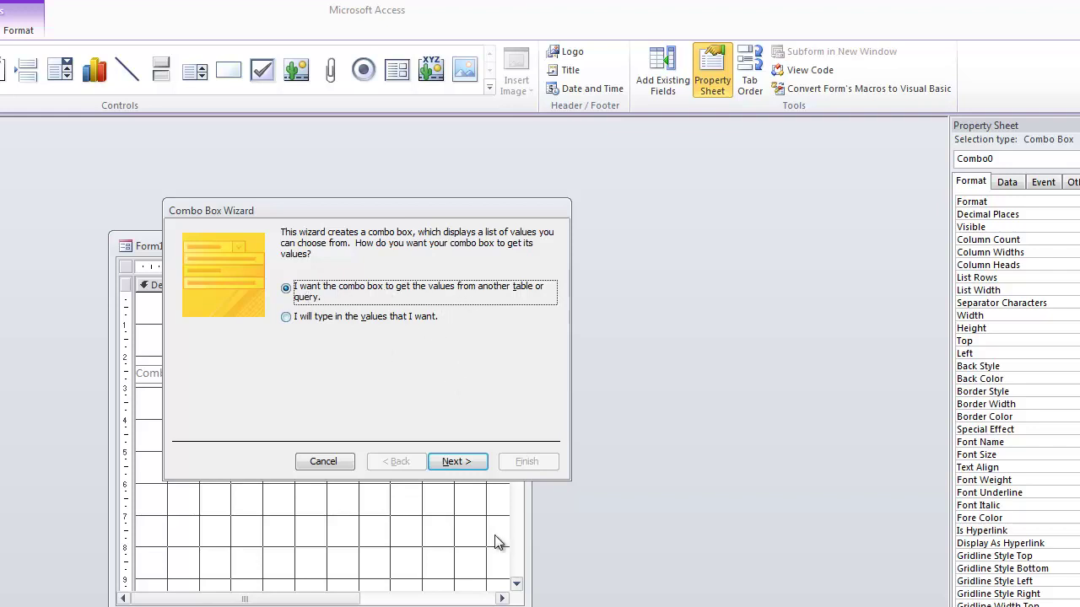
pyautogui.click(468, 463)
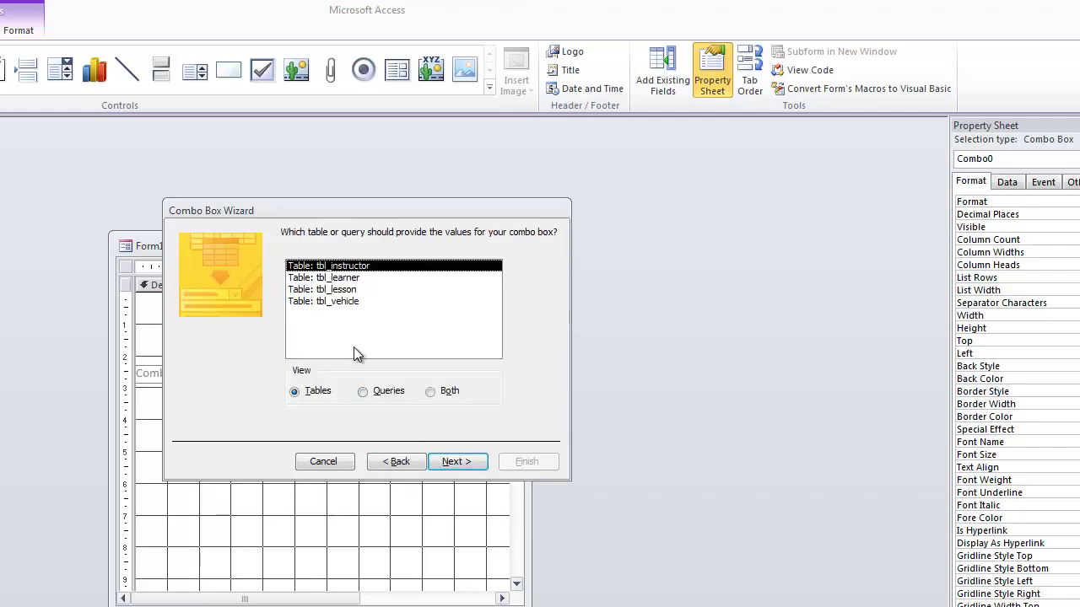
pyautogui.click(364, 392)
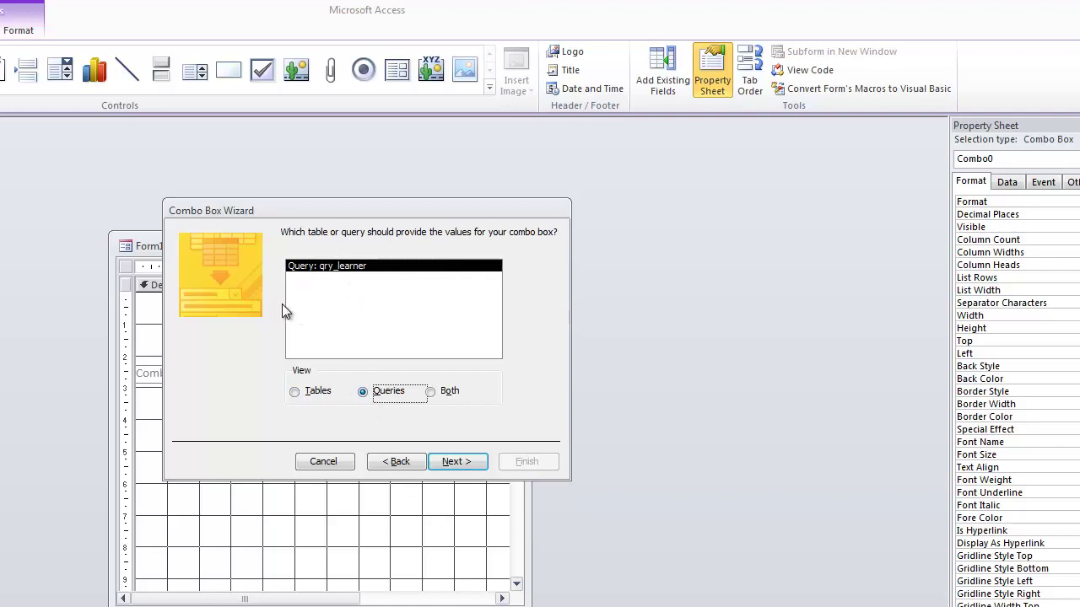
pyautogui.click(465, 471)
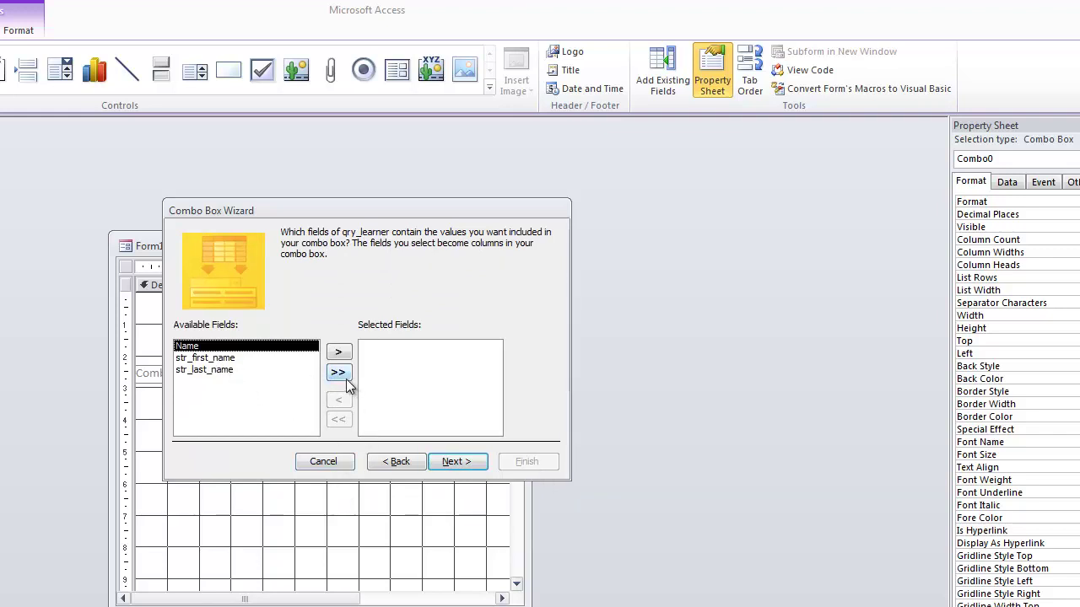
pyautogui.click(319, 464)
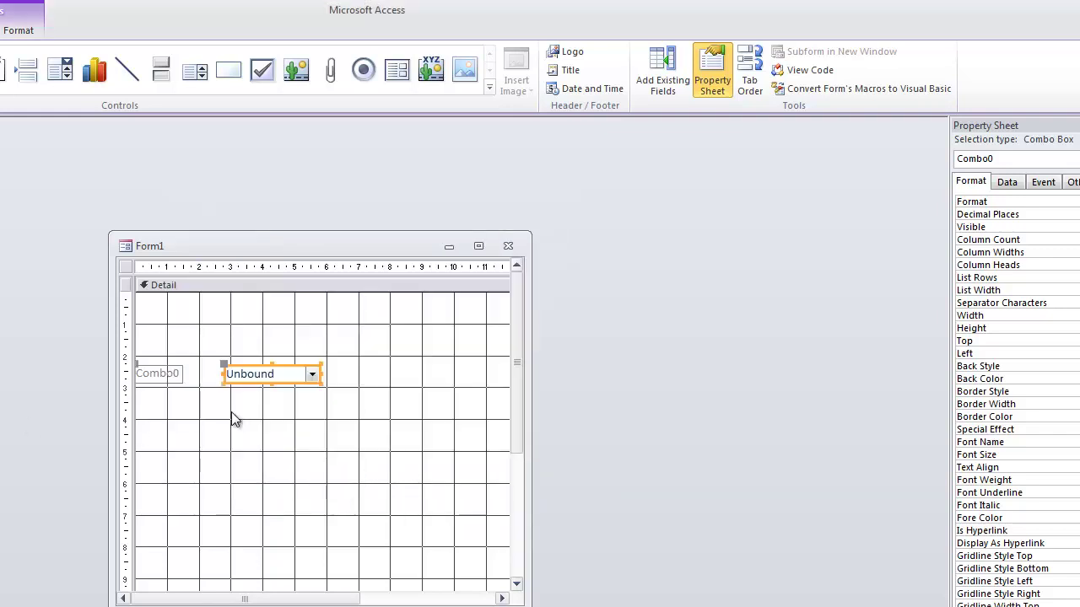
pyautogui.press('Delete')
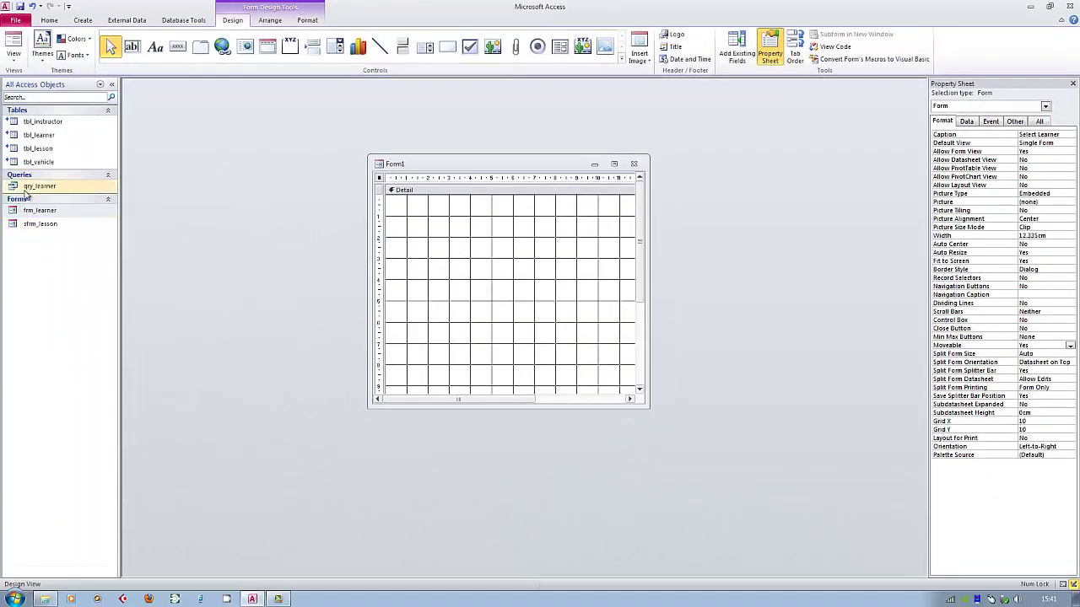
# Open the qry_learner query in Design View
pyautogui.doubleClick(38, 186)
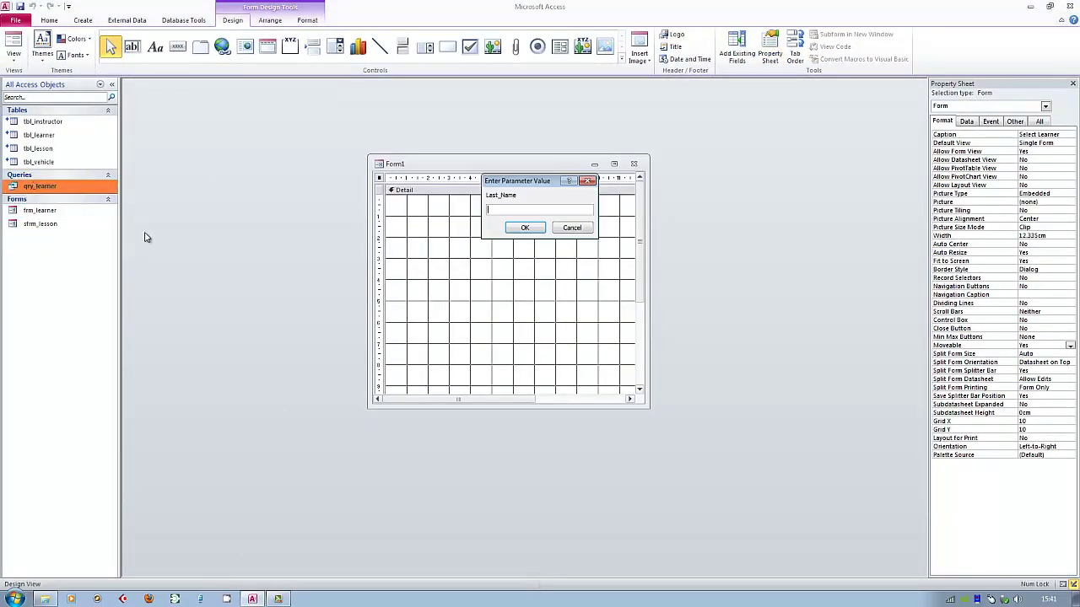
pyautogui.click(573, 228)
pyautogui.rightClick(16, 189)
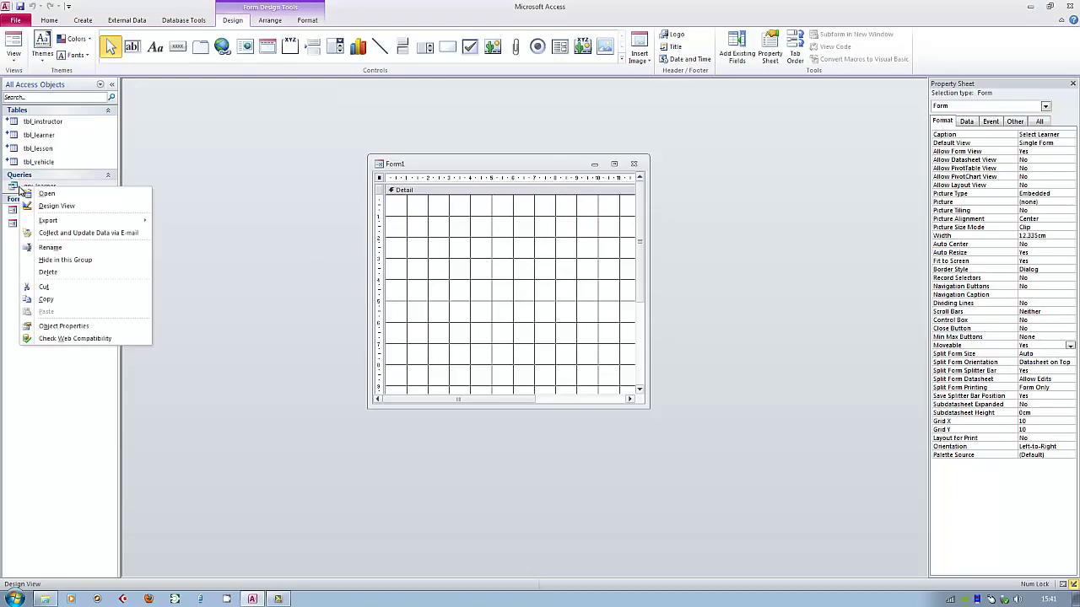
pyautogui.click(57, 206)
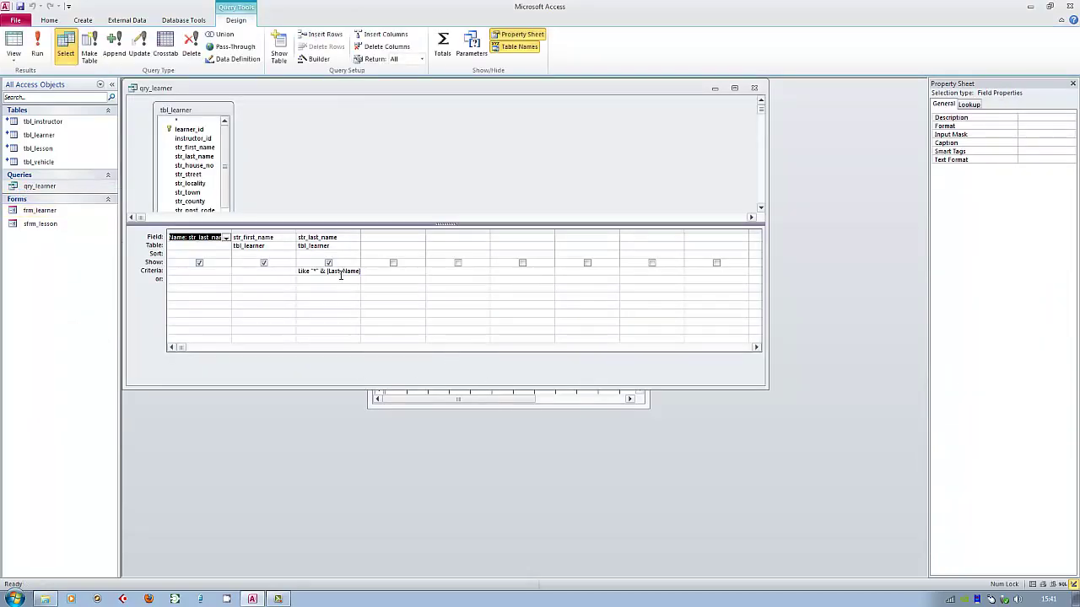
# Delete the criterion under str_last_name in qry_learner, run the query to check its records, and return to Design View
pyautogui.click(366, 301)
pyautogui.press('BackSpace')
pyautogui.press('BackSpace')
pyautogui.press('BackSpace')
pyautogui.press('BackSpace')
pyautogui.press('BackSpace')
pyautogui.press('BackSpace')
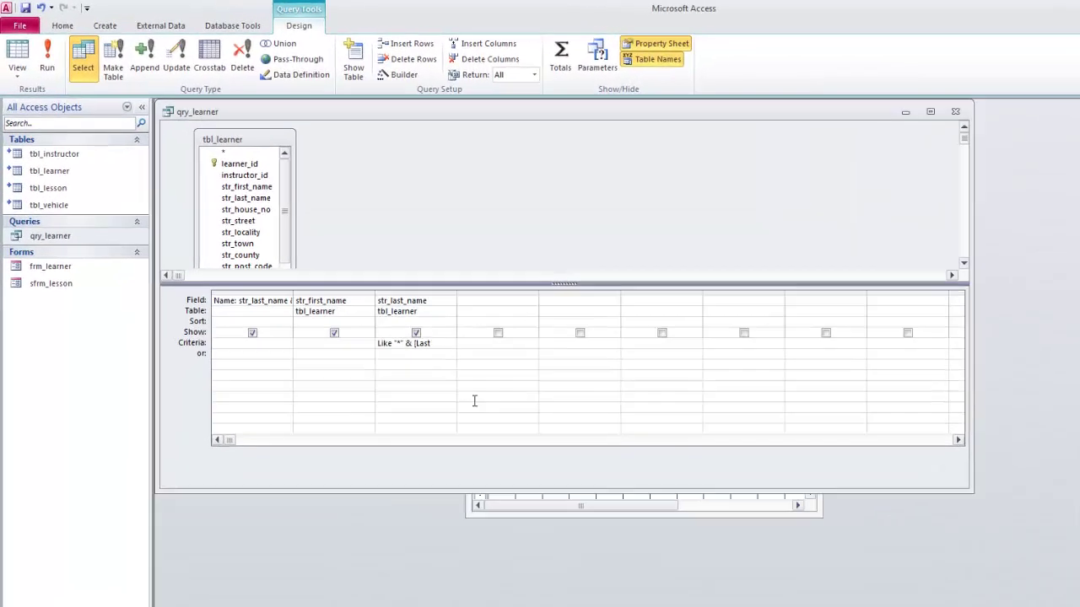
pyautogui.press('BackSpace')
pyautogui.press('BackSpace')
pyautogui.press('BackSpace')
pyautogui.press('BackSpace')
pyautogui.press('BackSpace')
pyautogui.press('BackSpace')
pyautogui.press('BackSpace')
pyautogui.press('BackSpace')
pyautogui.press('BackSpace')
pyautogui.press('BackSpace')
pyautogui.press('BackSpace')
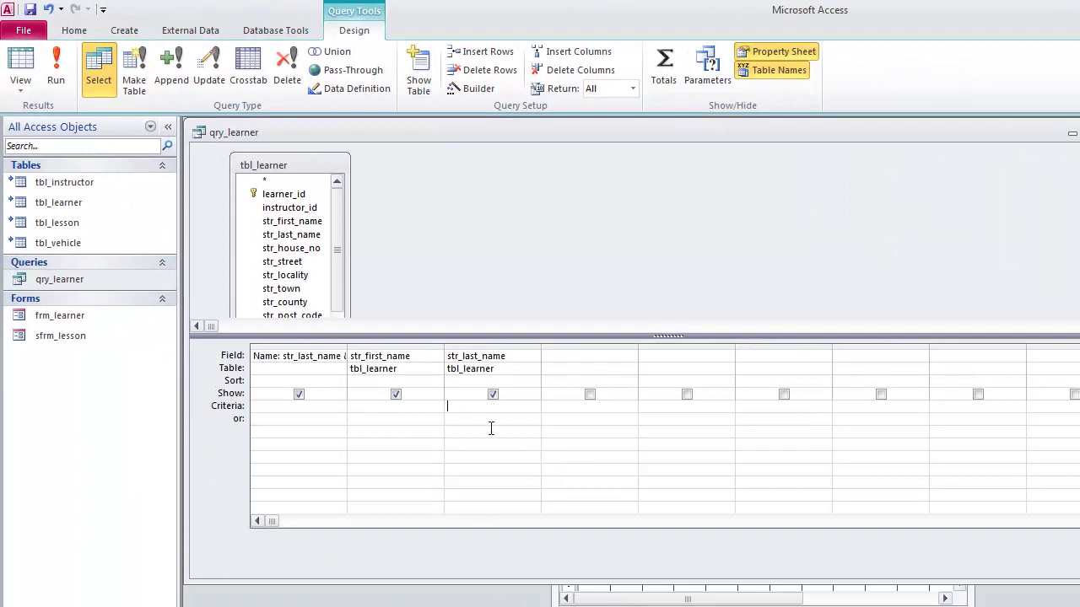
pyautogui.click(56, 68)
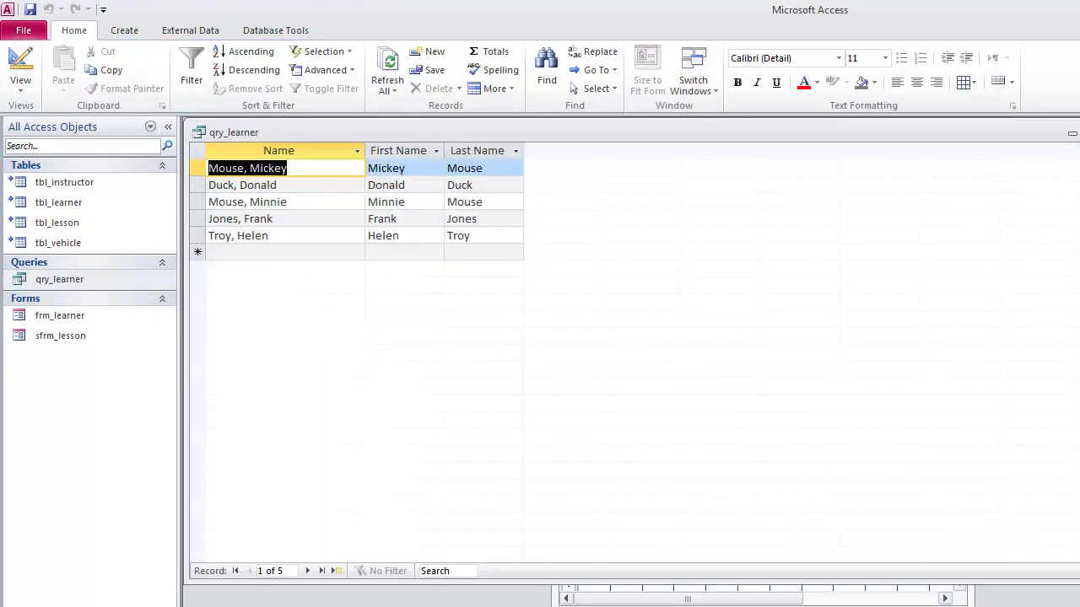
pyautogui.click(20, 64)
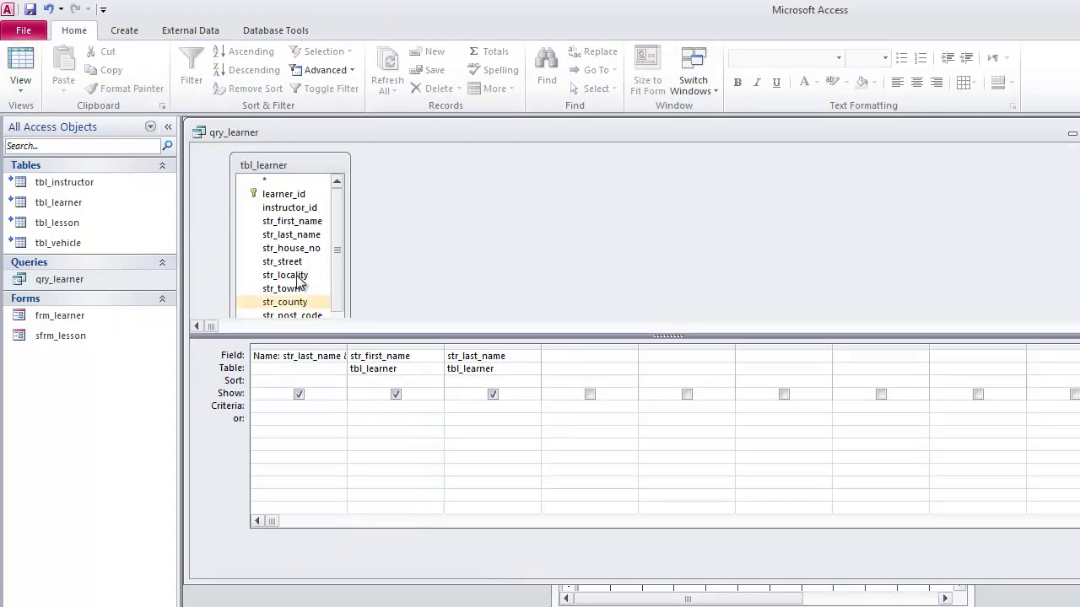
# Add learner_id from tbl_learner as the query's first column, run the query to check it, and return to Design View
pyautogui.moveTo(289, 201); pyautogui.dragTo(271, 356)
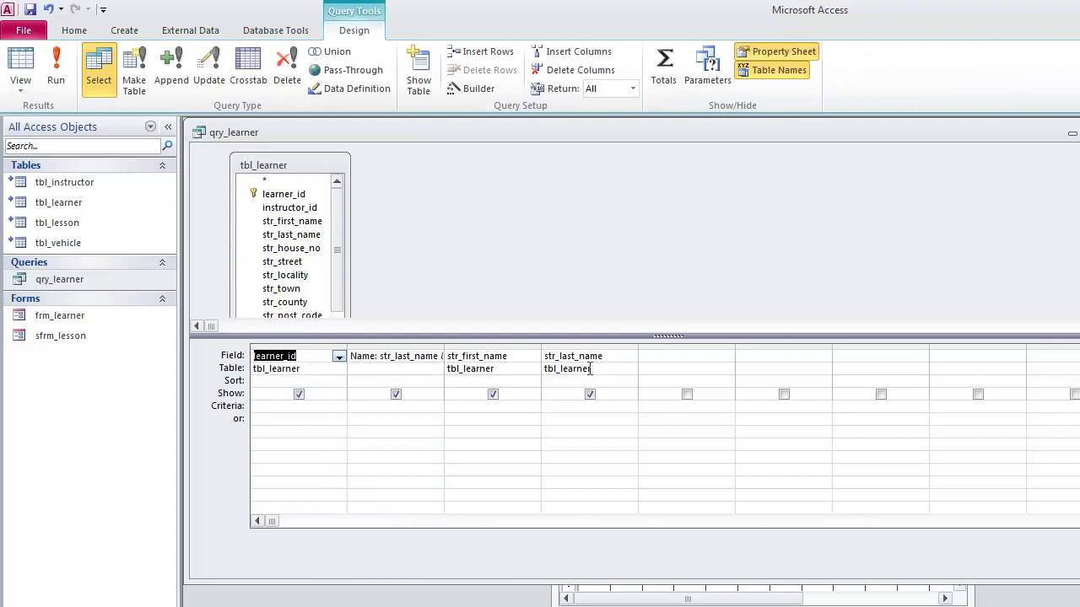
pyautogui.click(61, 80)
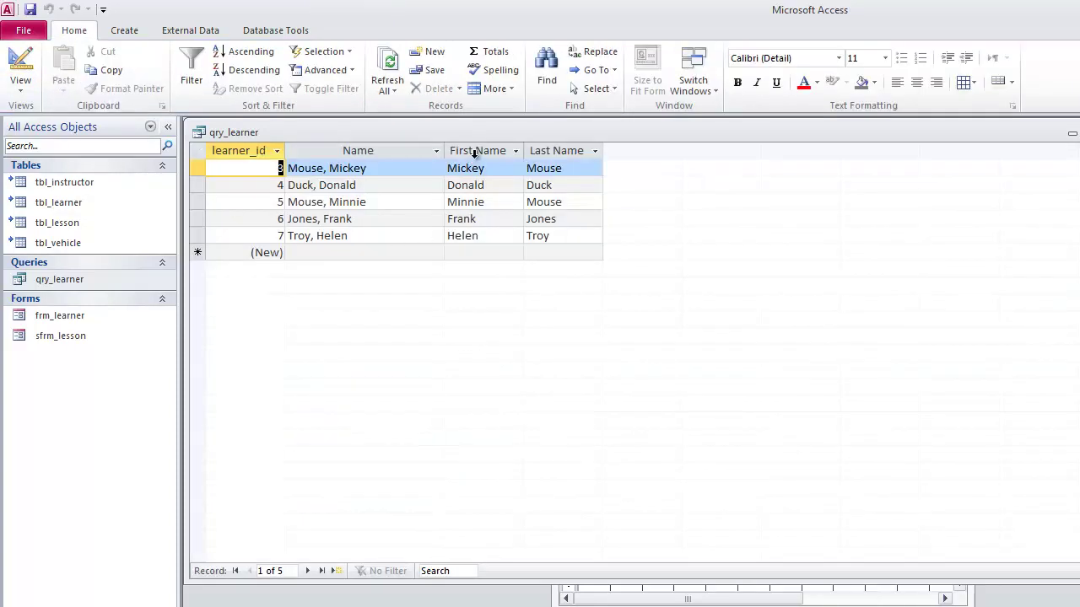
pyautogui.click(20, 71)
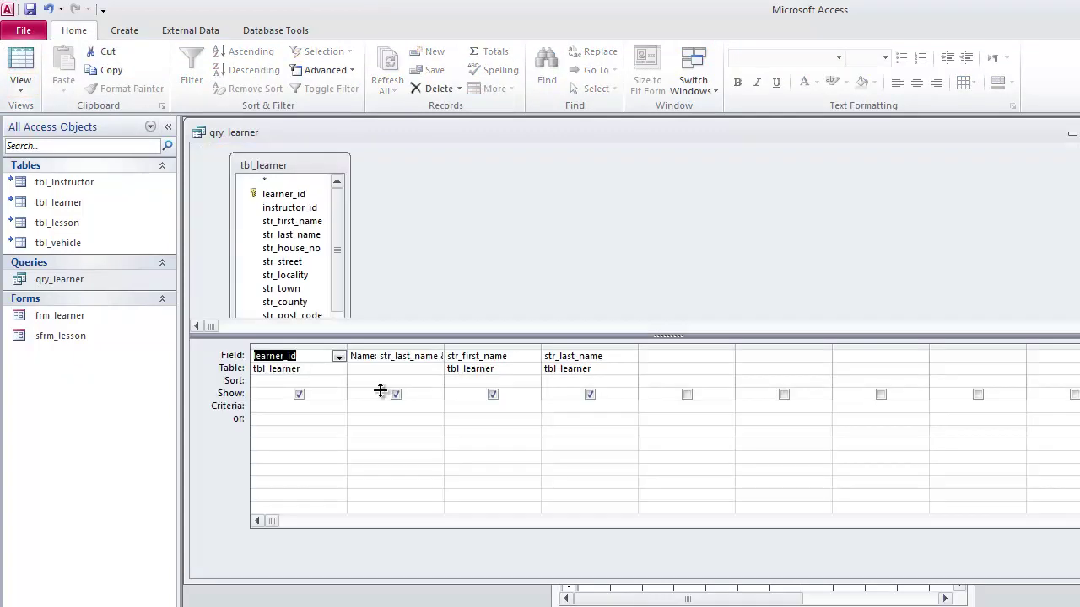
# Delete the str_first_name and str_last_name columns from qry_learner, run the query to check it, and close it with its design changes saved
pyautogui.moveTo(503, 346); pyautogui.dragTo(578, 355)
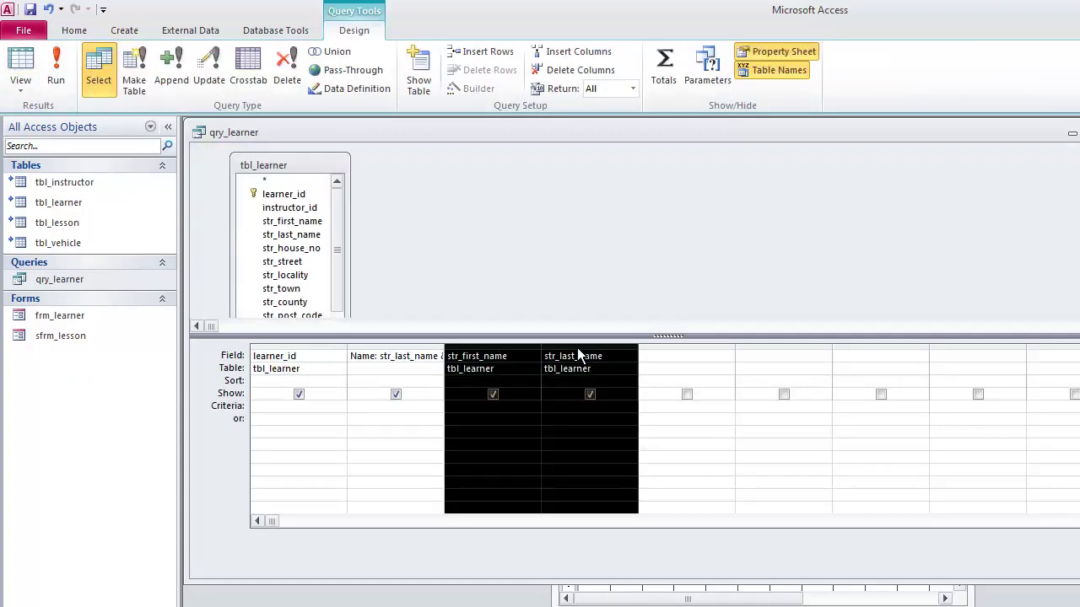
pyautogui.press('Delete')
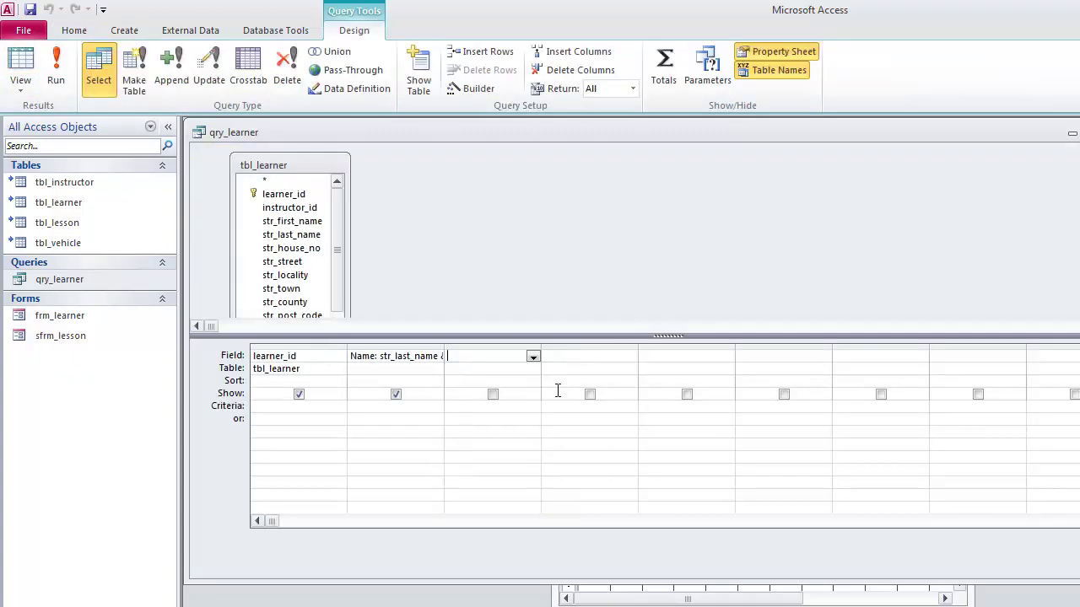
pyautogui.click(55, 72)
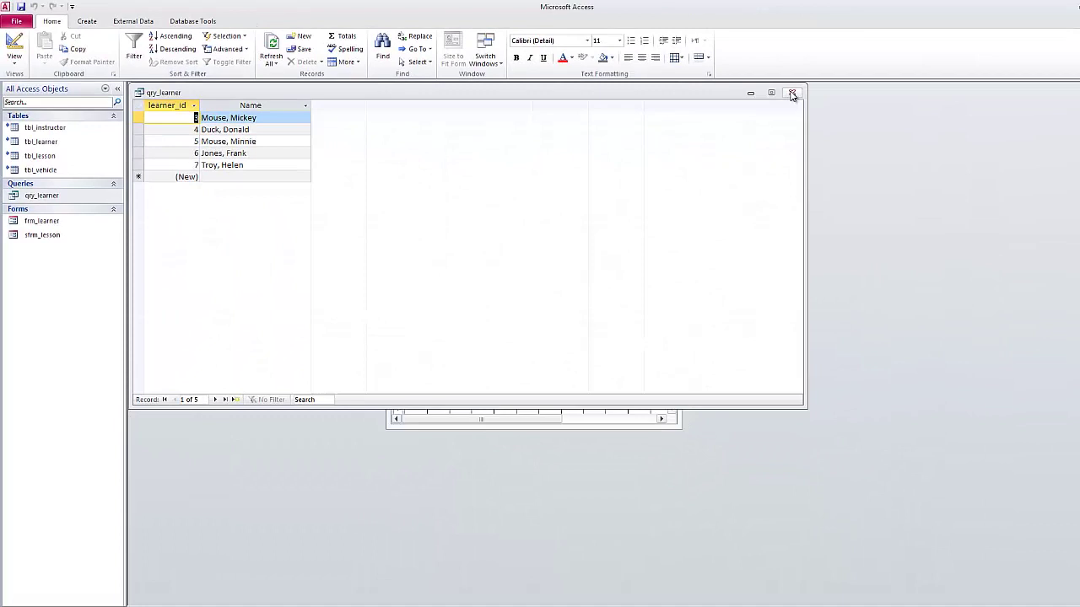
pyautogui.click(754, 88)
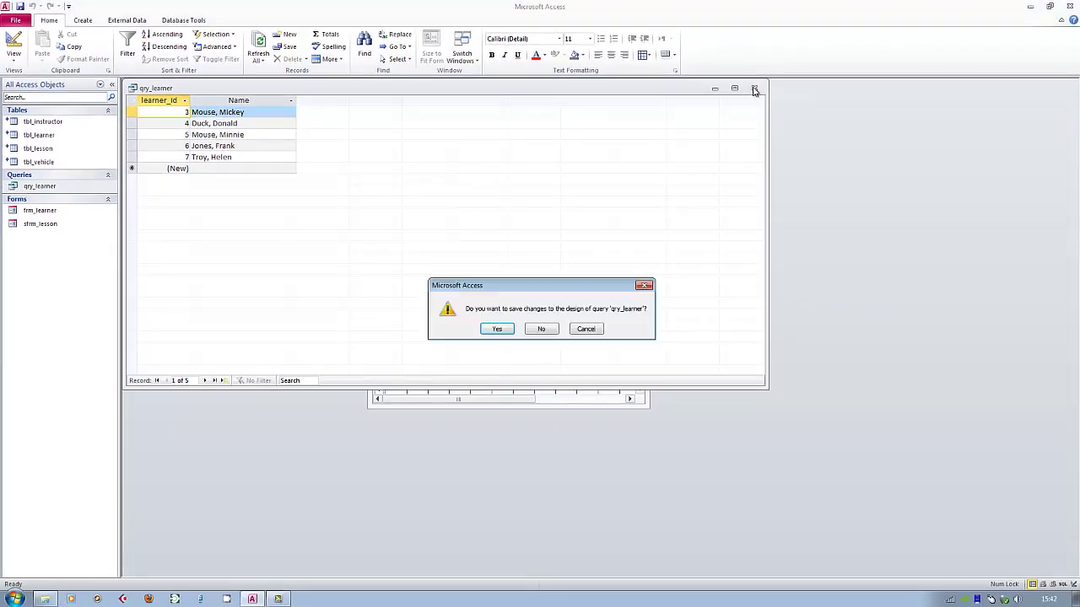
pyautogui.click(497, 329)
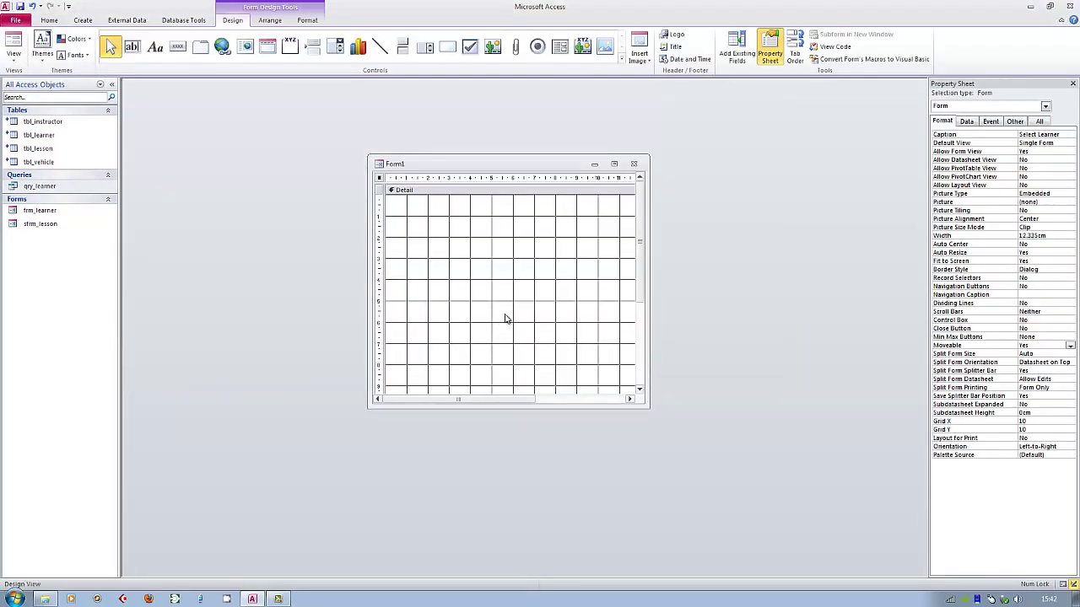
# Place a combo box on the Select Learner form that gets its values from the learner_id and Name fields of qry_learner
pyautogui.click(335, 47)
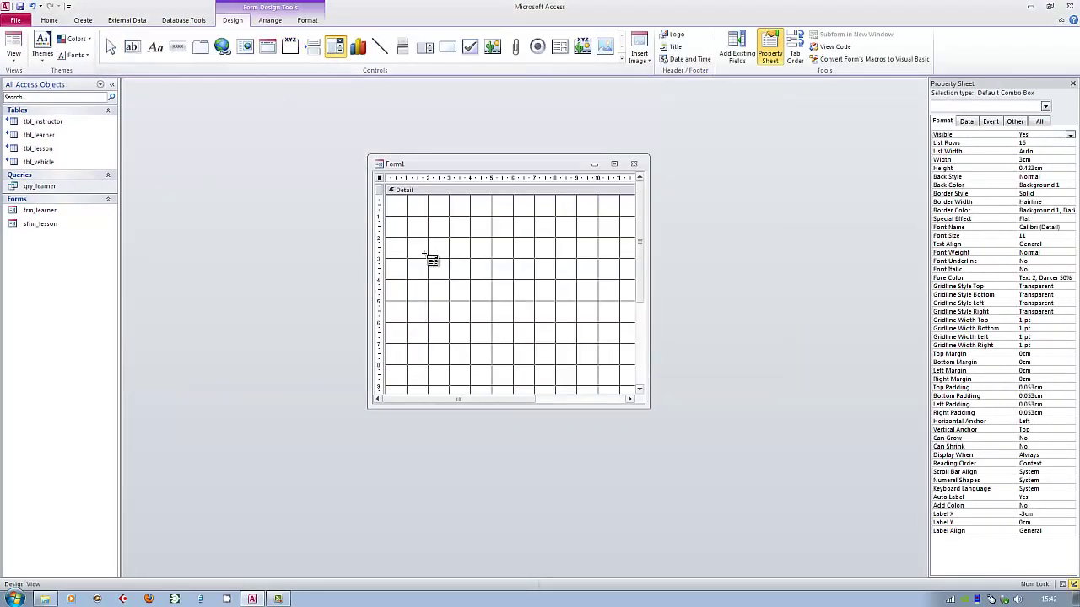
pyautogui.click(426, 259)
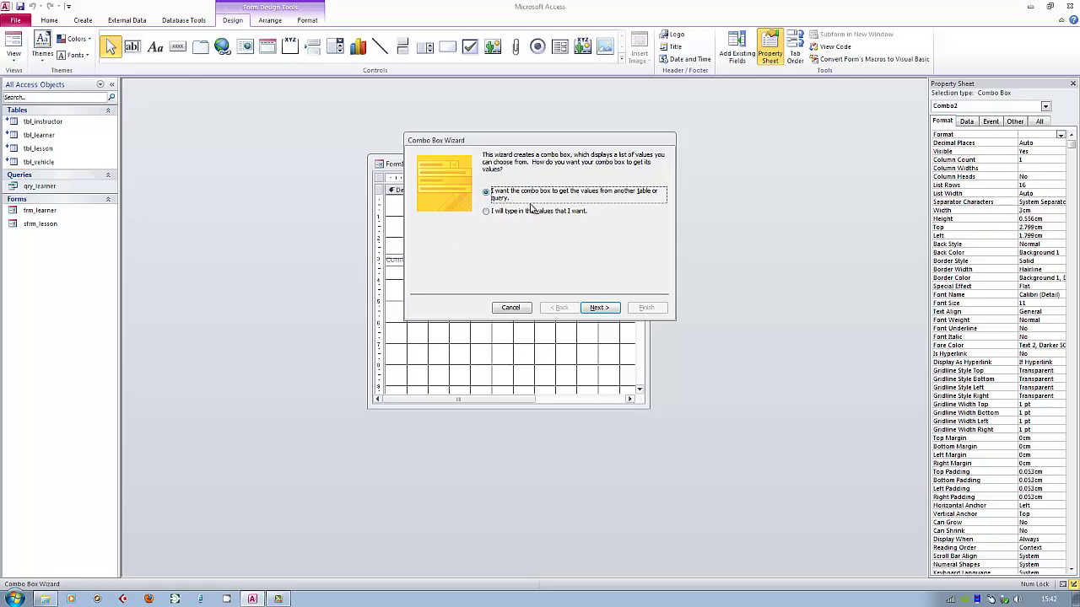
pyautogui.click(597, 308)
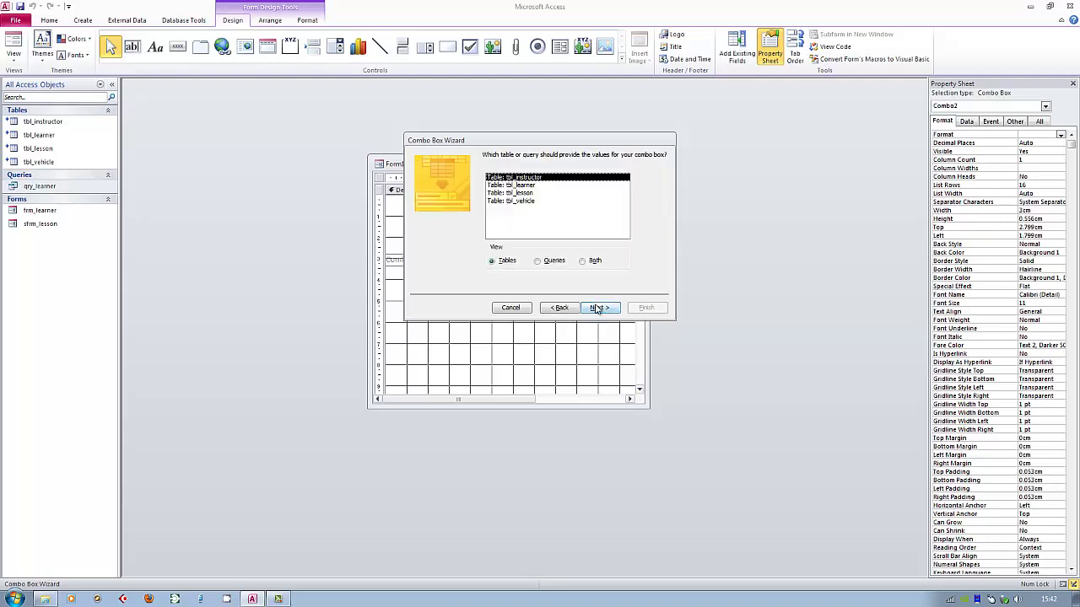
pyautogui.click(537, 262)
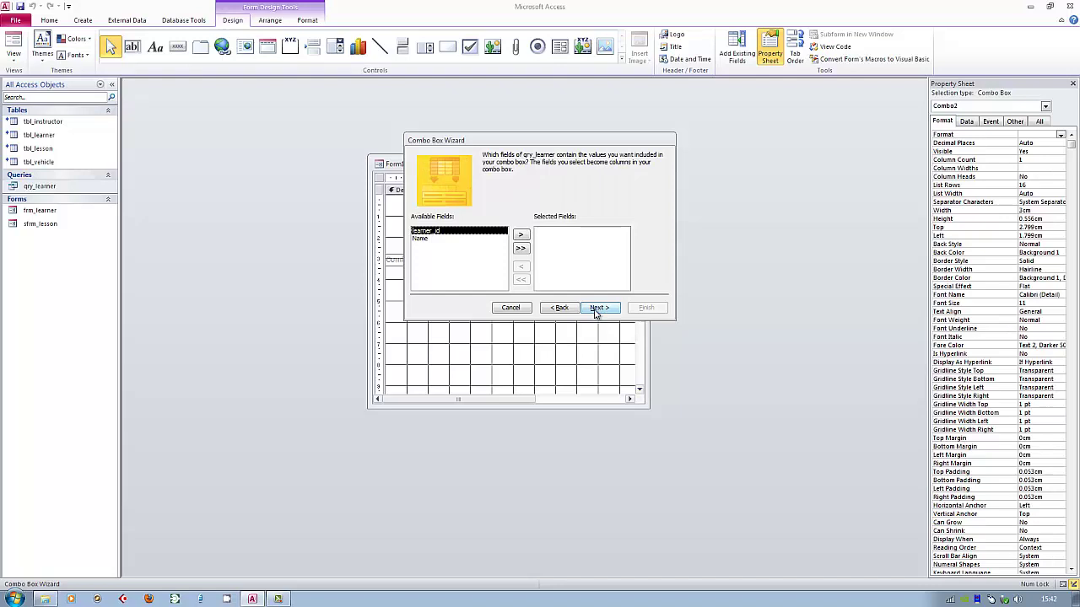
pyautogui.click(520, 247)
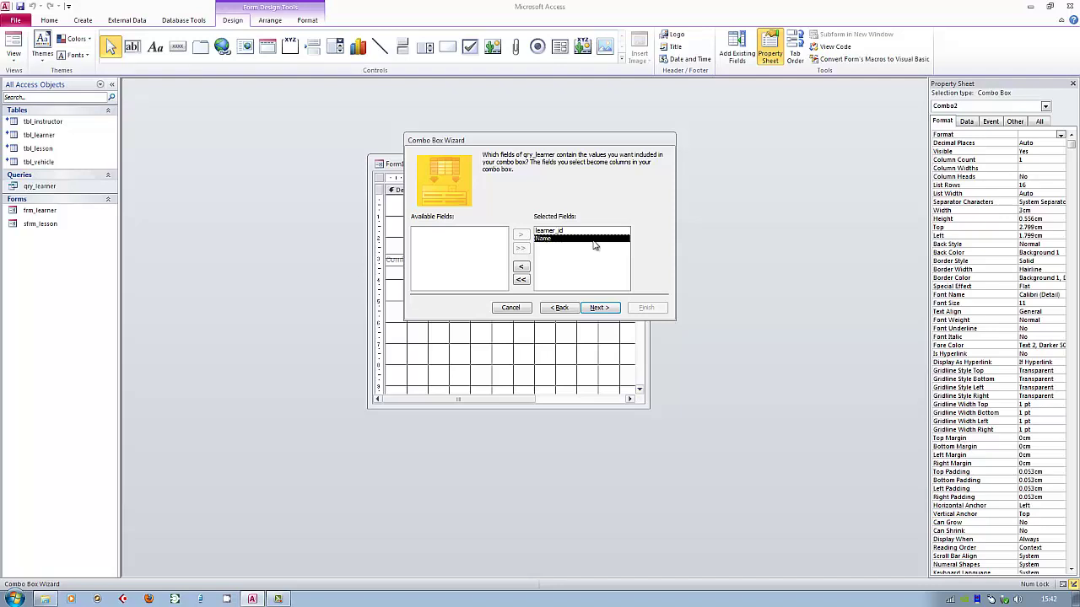
pyautogui.click(605, 308)
# Sort the combo box items by Name in ascending order and hide the learner_id column
pyautogui.click(504, 193)
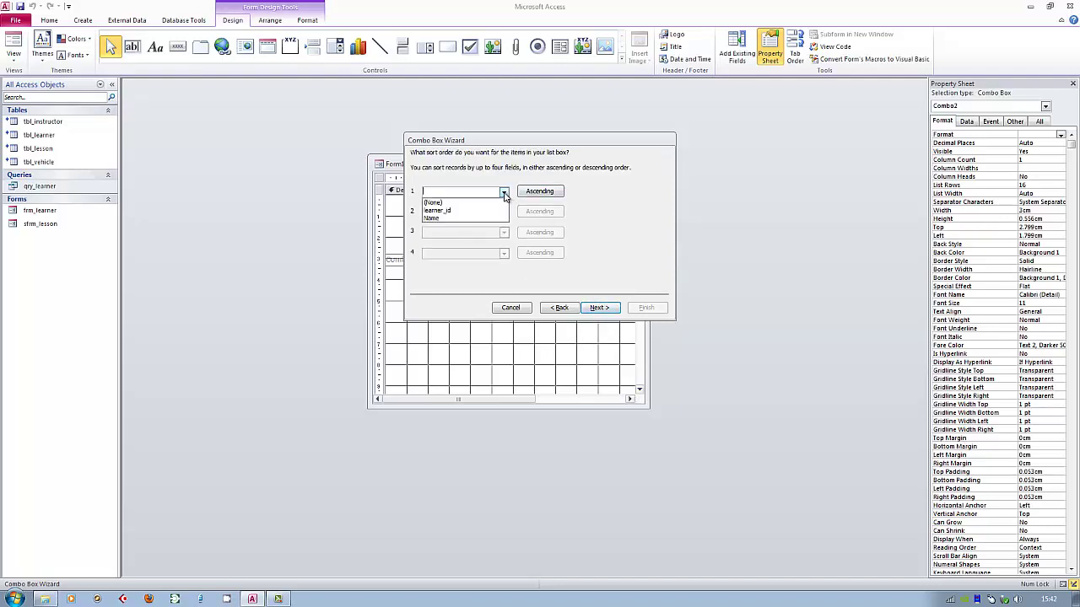
pyautogui.click(437, 219)
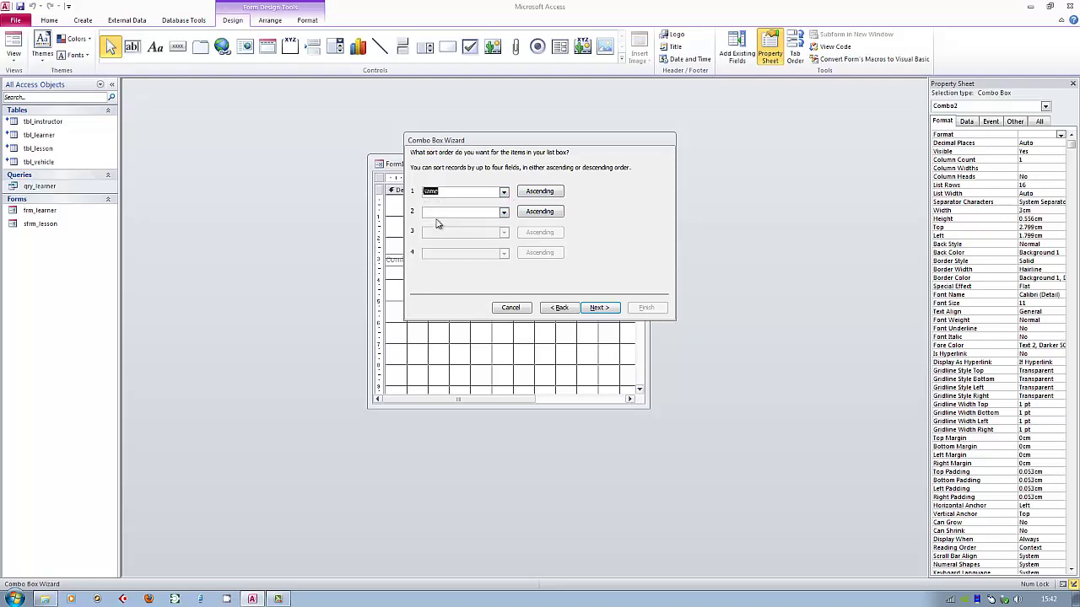
pyautogui.click(600, 309)
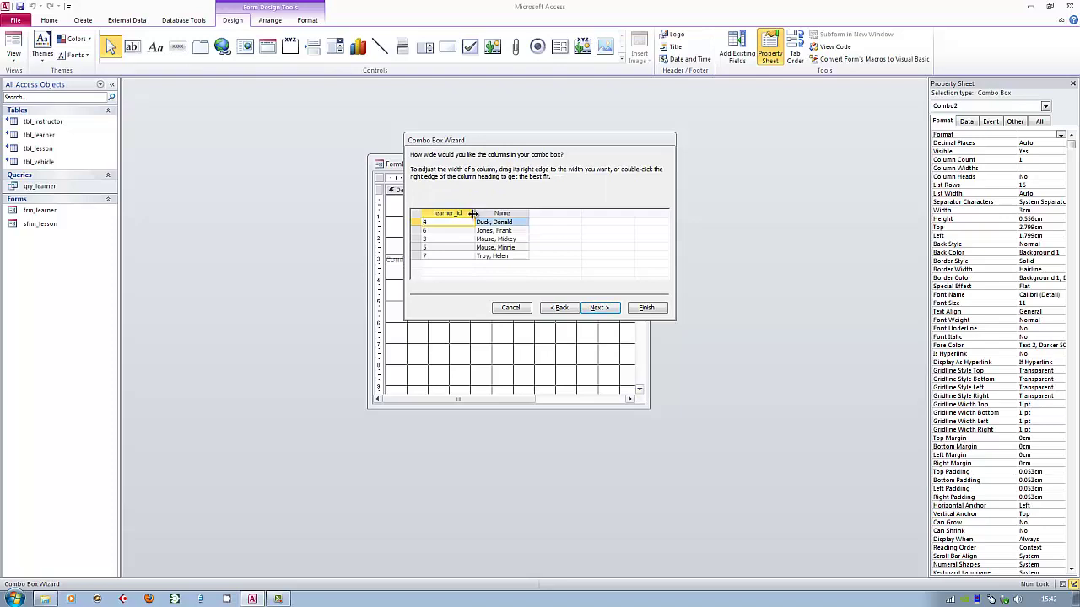
pyautogui.moveTo(475, 214)
pyautogui.mouseDown()
pyautogui.moveTo(412, 214)
pyautogui.moveTo(488, 214)
pyautogui.mouseUp()
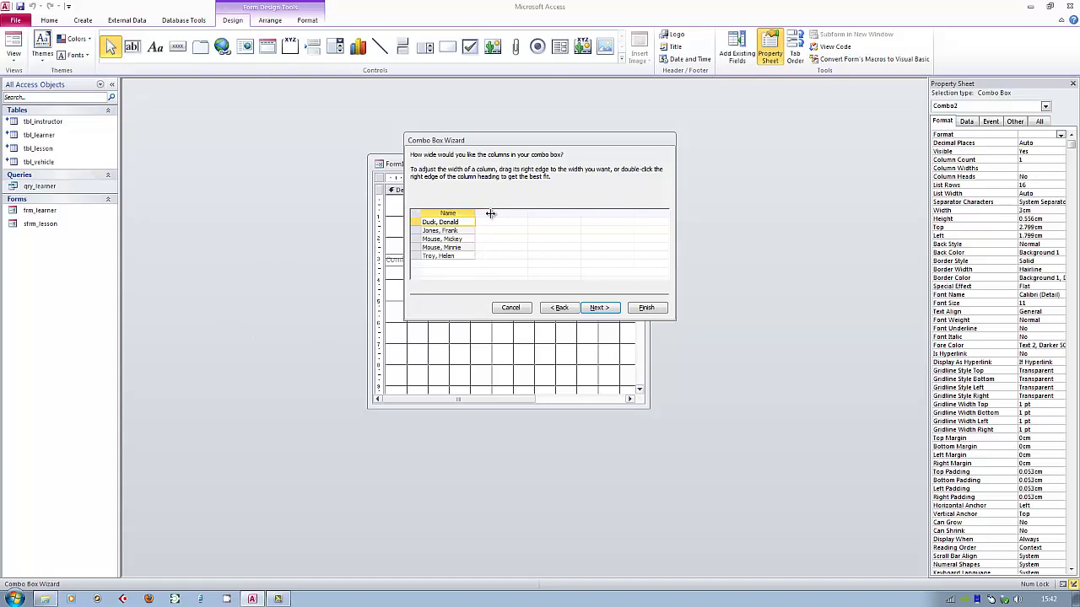
# Use learner_id as the combo box's stored value and finish the wizard with the label Name
pyautogui.click(598, 308)
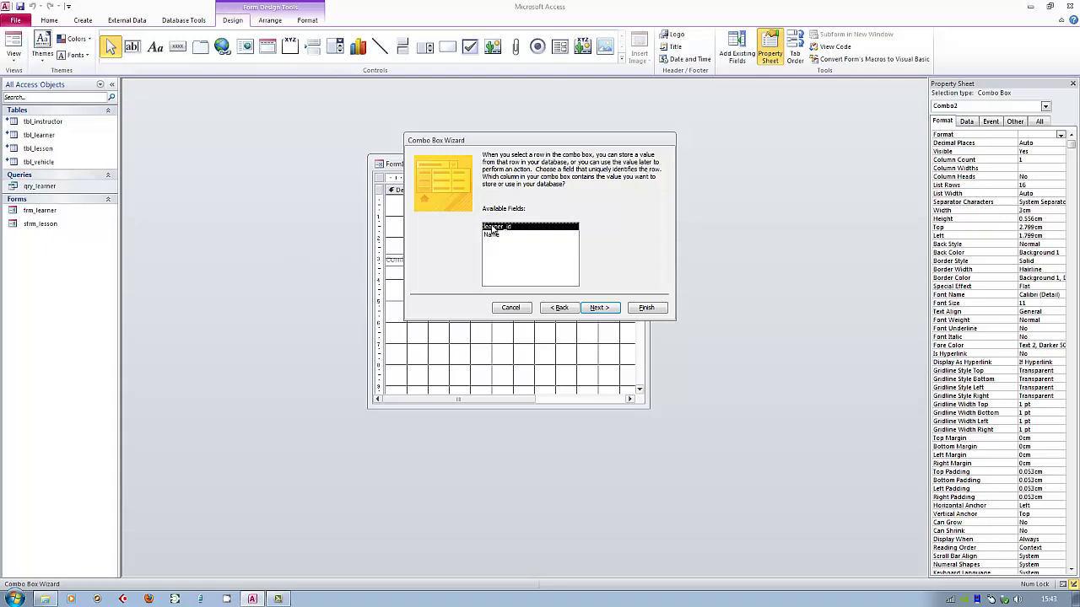
pyautogui.click(600, 307)
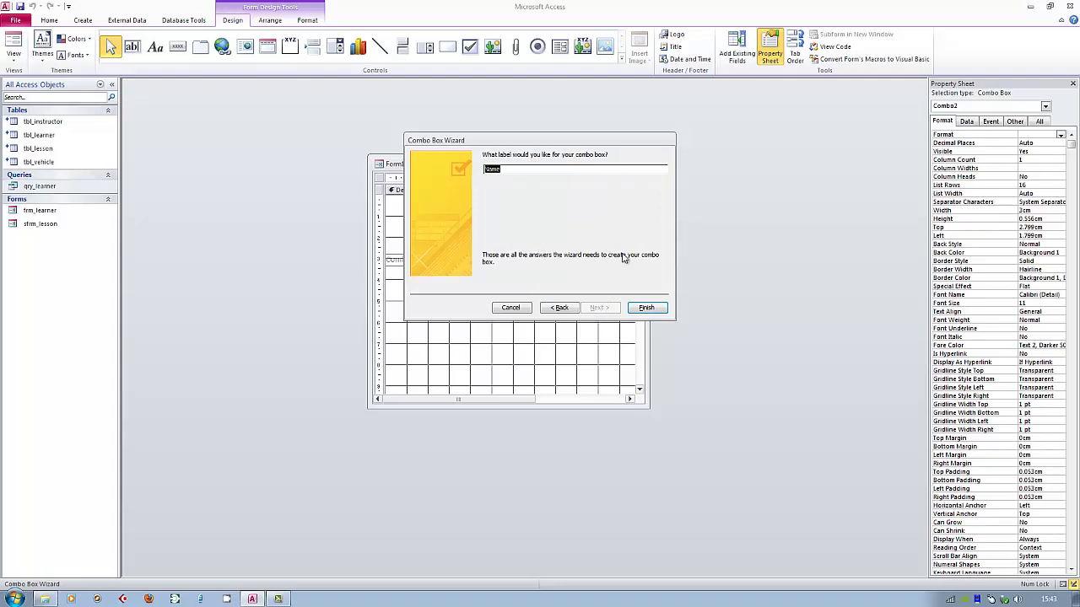
pyautogui.click(645, 308)
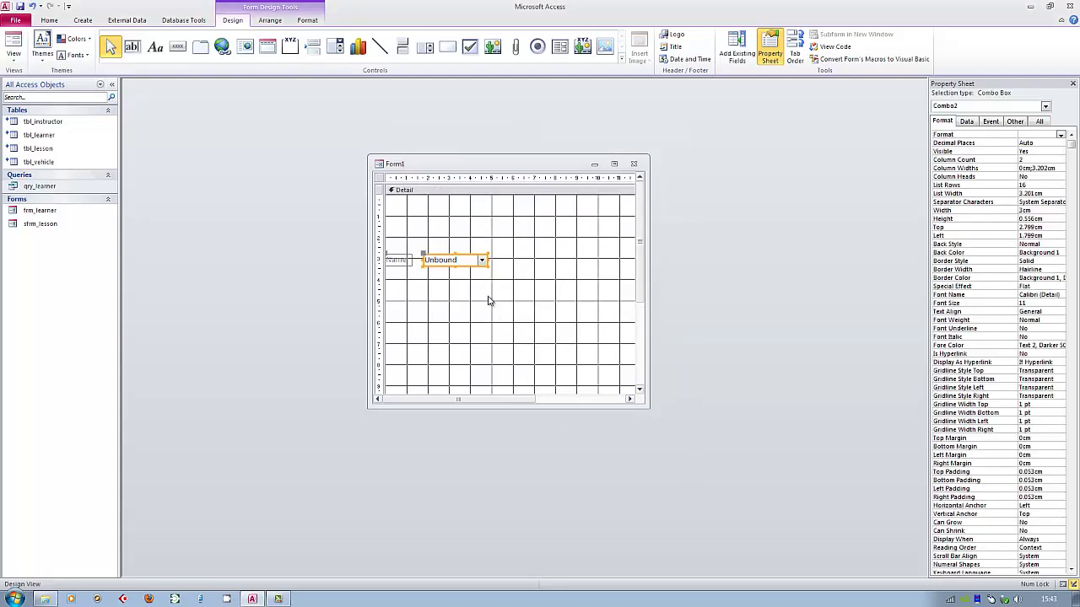
# Reposition and widen the combo box in the form's upper middle, check its learner list in Form View, and return to Design View
pyautogui.moveTo(474, 255); pyautogui.dragTo(575, 248)
pyautogui.click(566, 294)
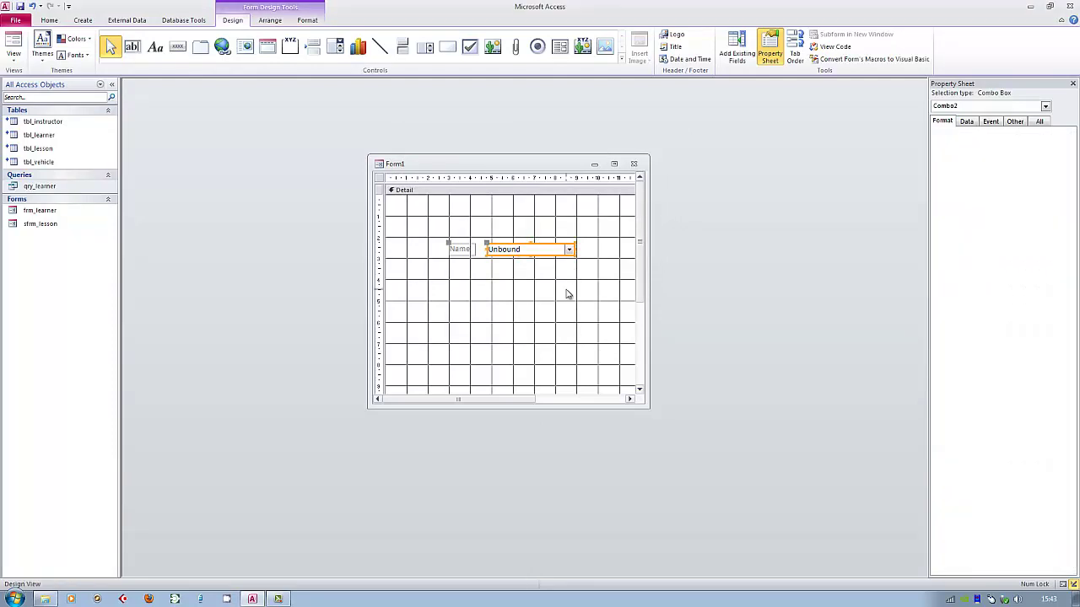
pyautogui.click(10, 42)
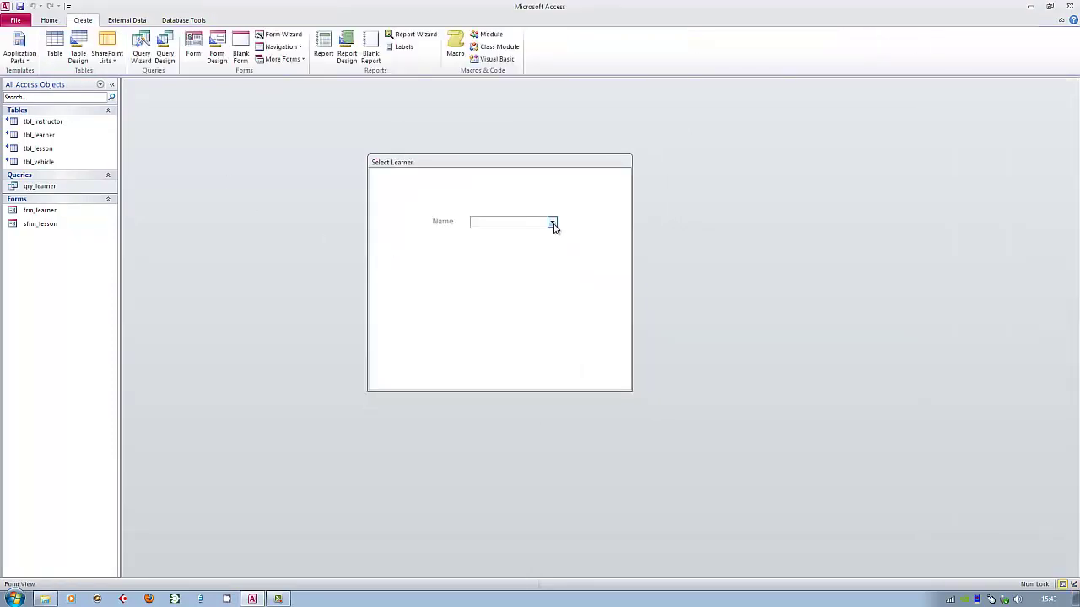
pyautogui.click(552, 222)
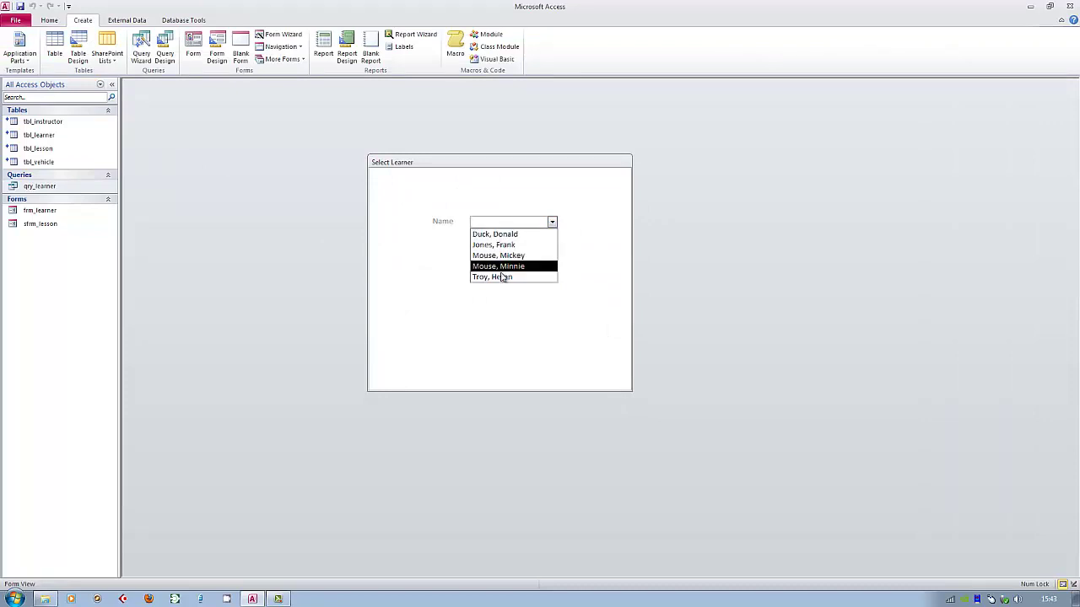
pyautogui.click(19, 52)
pyautogui.click(49, 19)
pyautogui.click(14, 42)
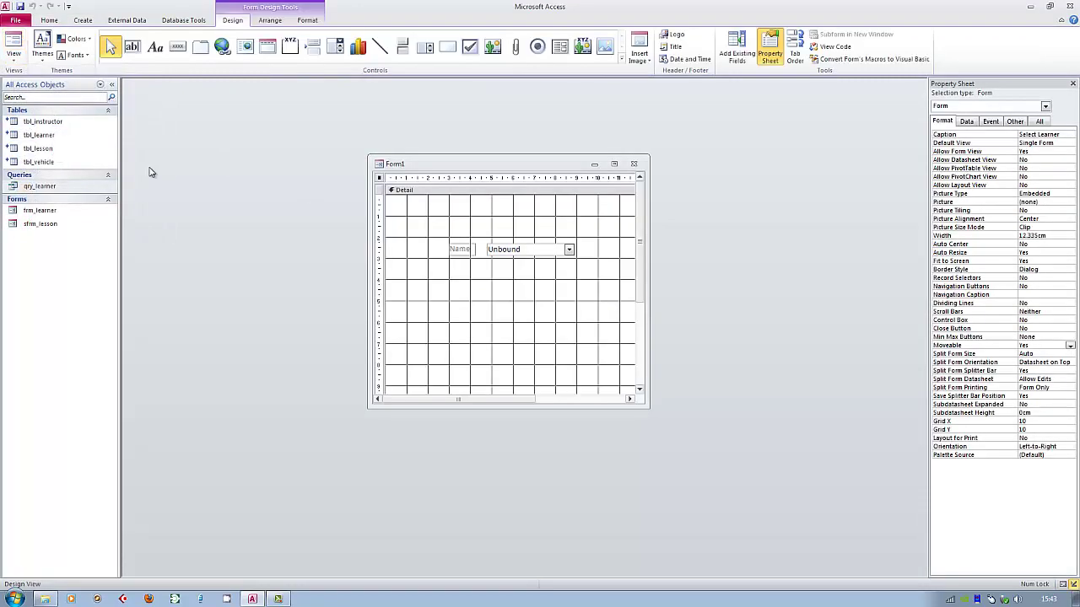
# Widen the form window and add a command button beside the combo box with the Open Form action for frm_learner
pyautogui.click(441, 283)
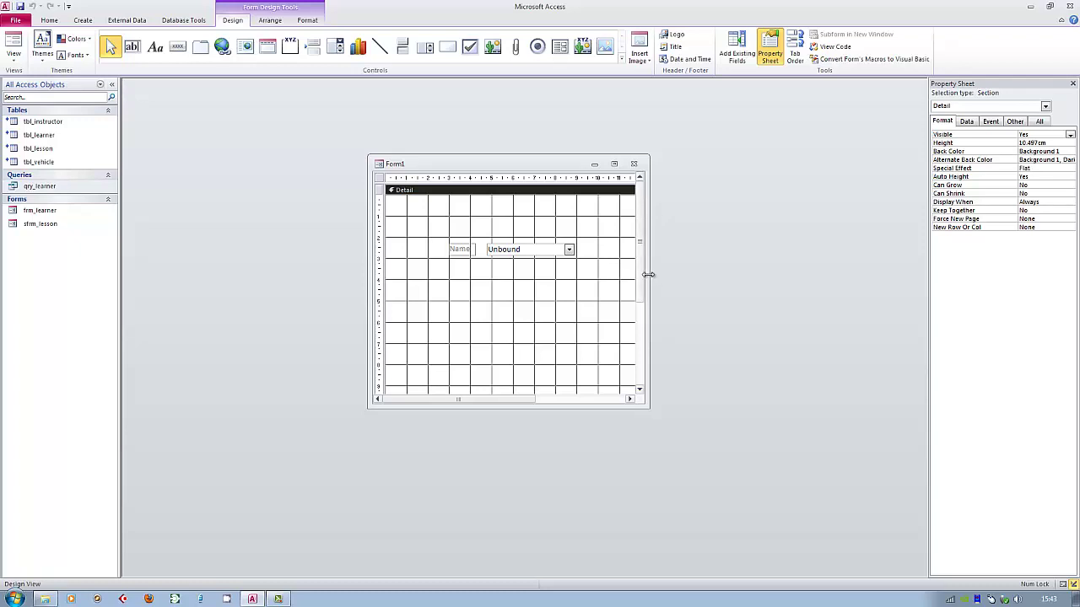
pyautogui.moveTo(648, 274); pyautogui.dragTo(781, 272)
pyautogui.click(177, 46)
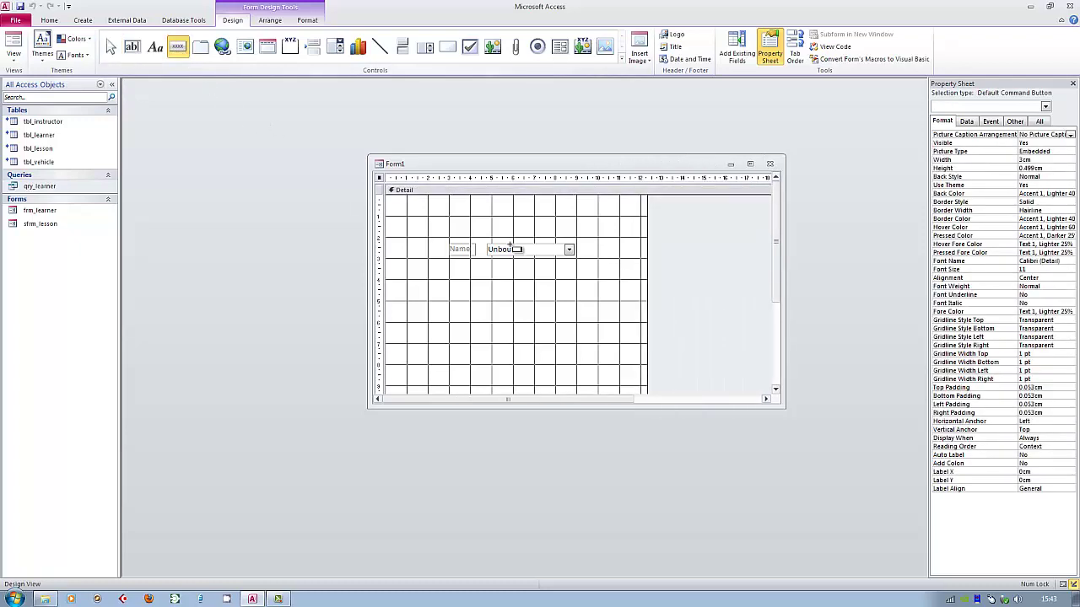
pyautogui.click(581, 245)
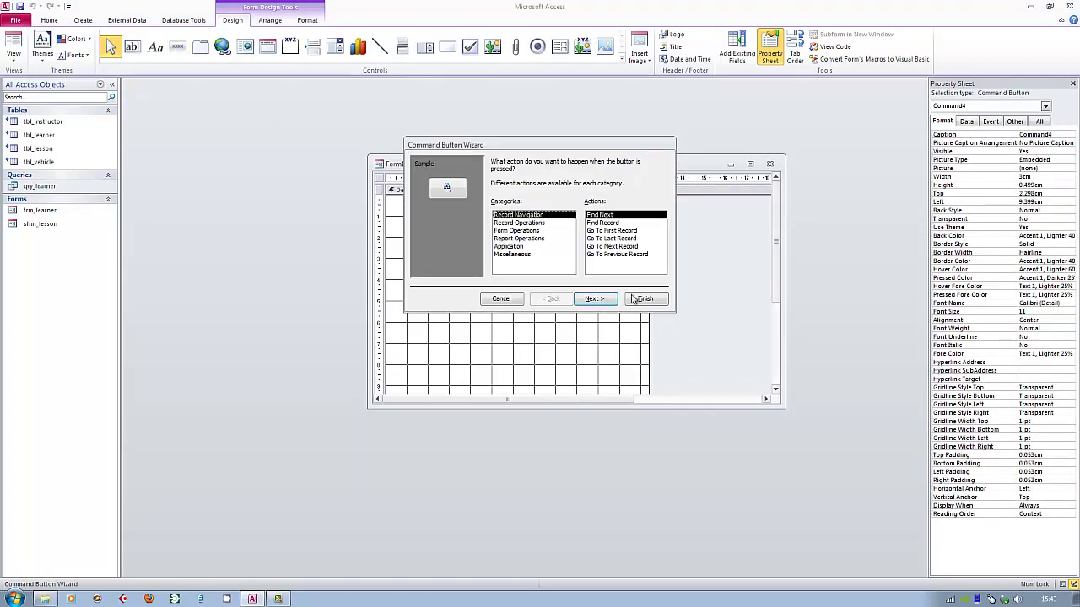
pyautogui.click(524, 230)
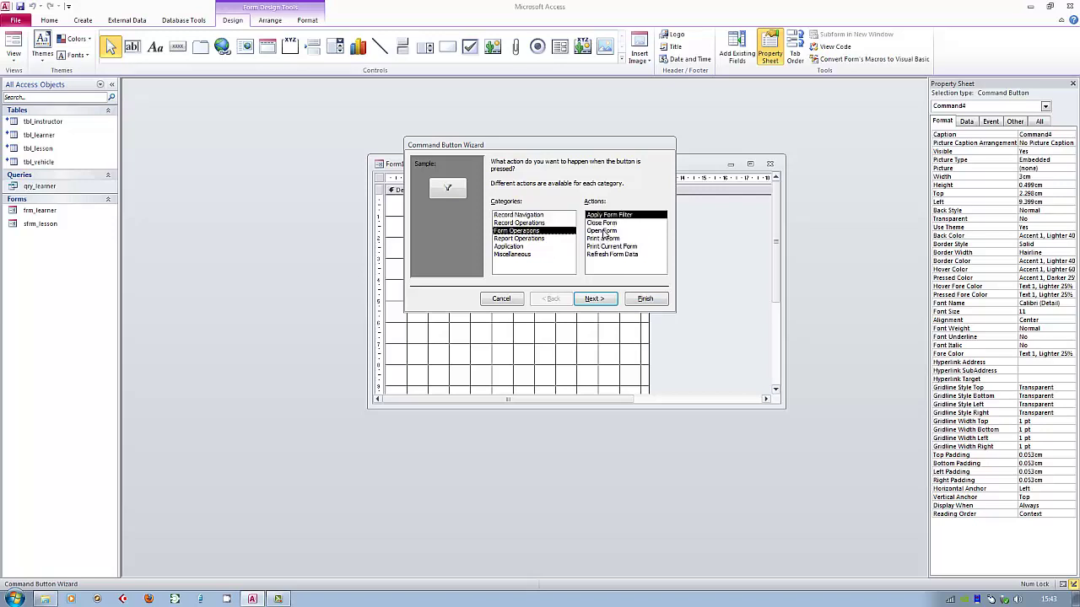
pyautogui.click(603, 232)
pyautogui.click(610, 299)
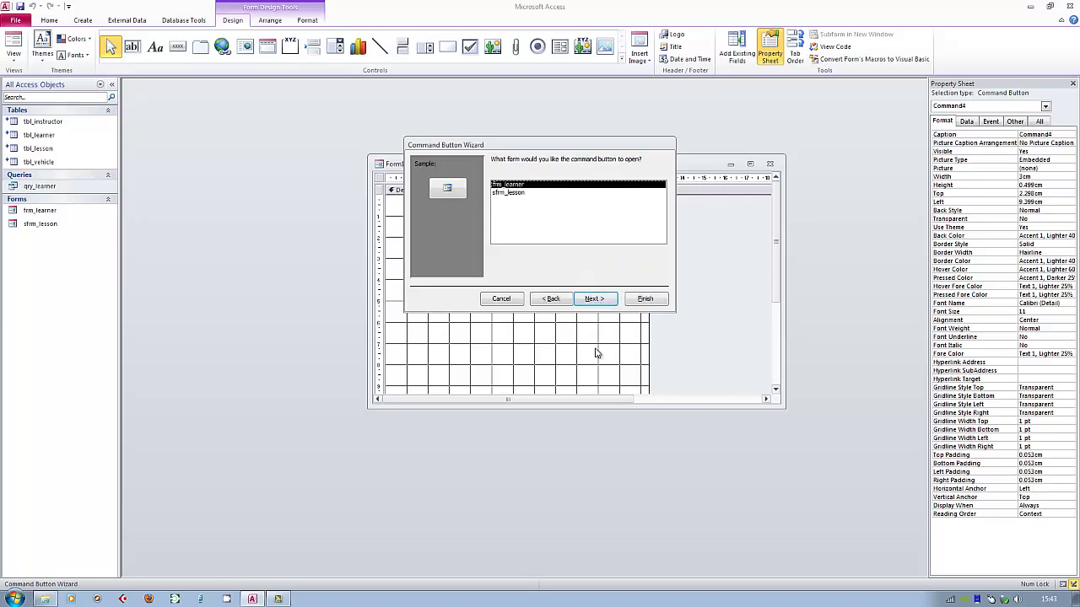
pyautogui.click(592, 301)
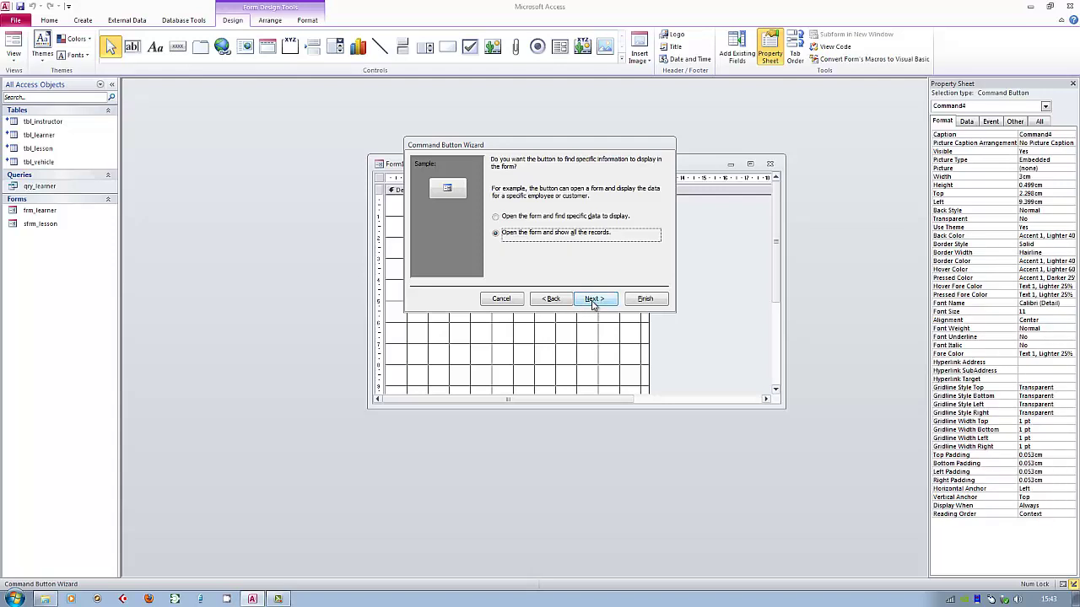
# Make the button open the form with specific data by matching Combo2 to learner_id in frm_learner
pyautogui.click(497, 219)
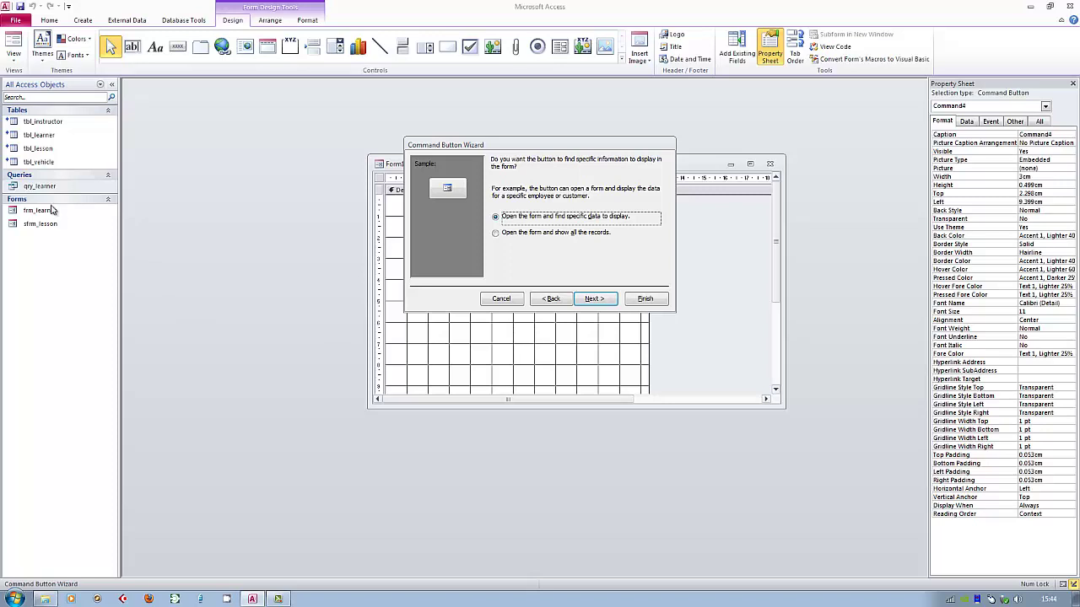
pyautogui.click(594, 302)
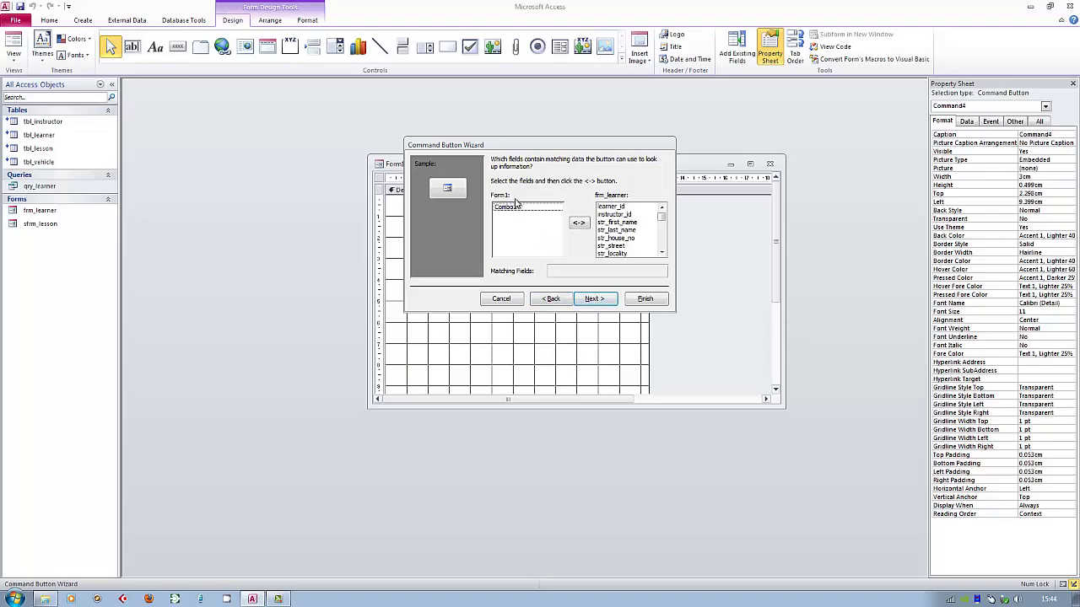
pyautogui.click(509, 212)
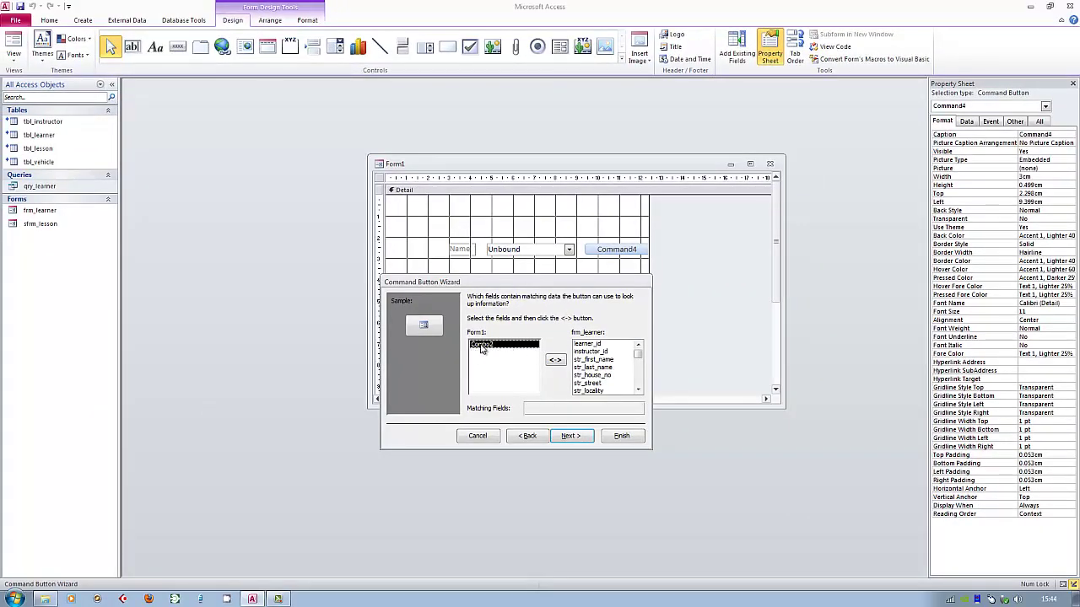
pyautogui.click(585, 346)
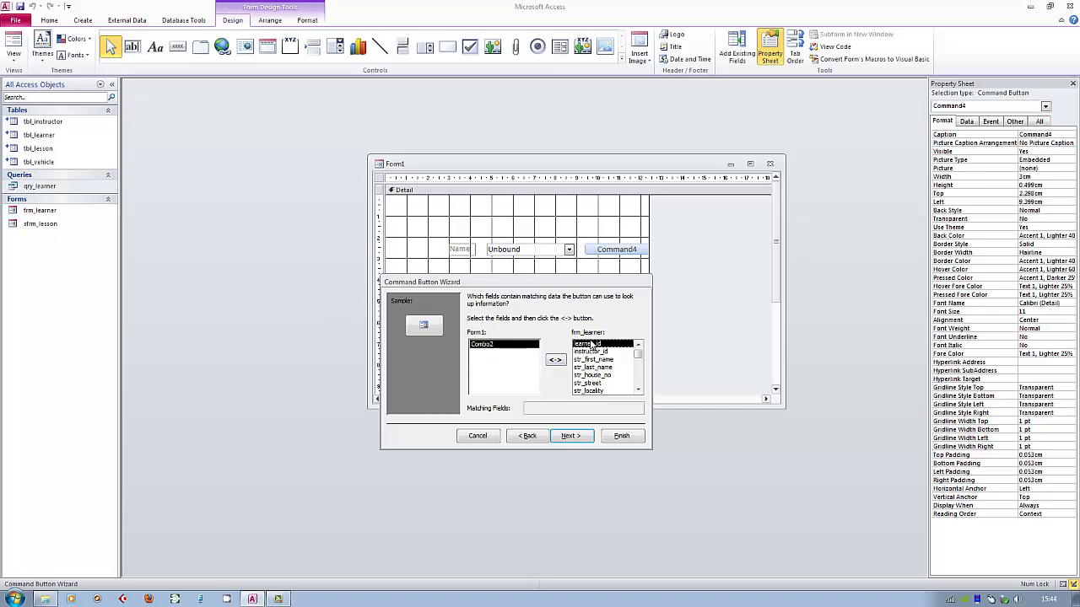
pyautogui.click(556, 361)
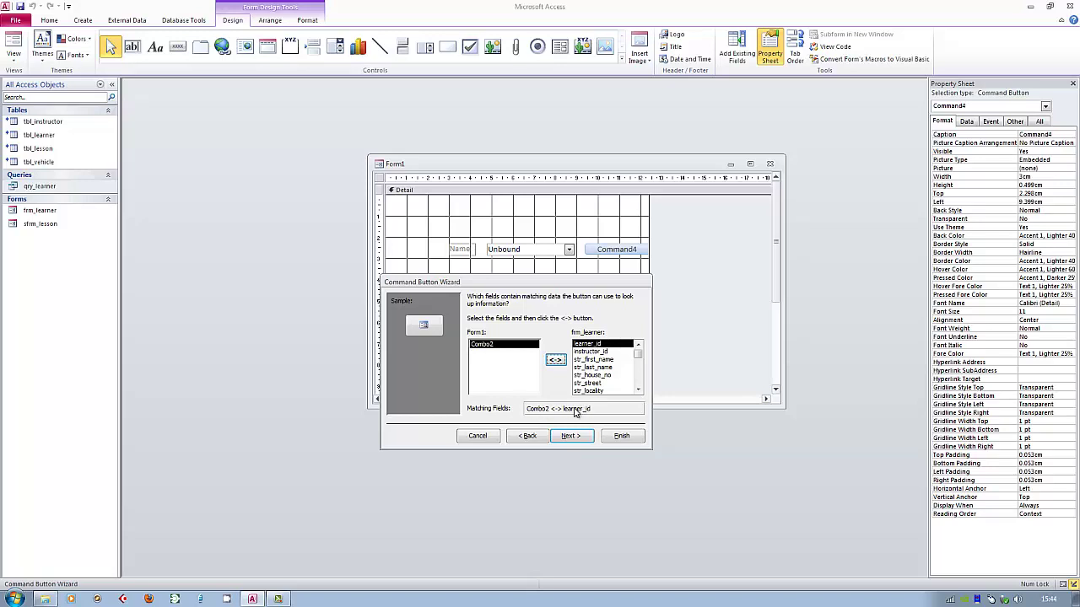
pyautogui.click(577, 436)
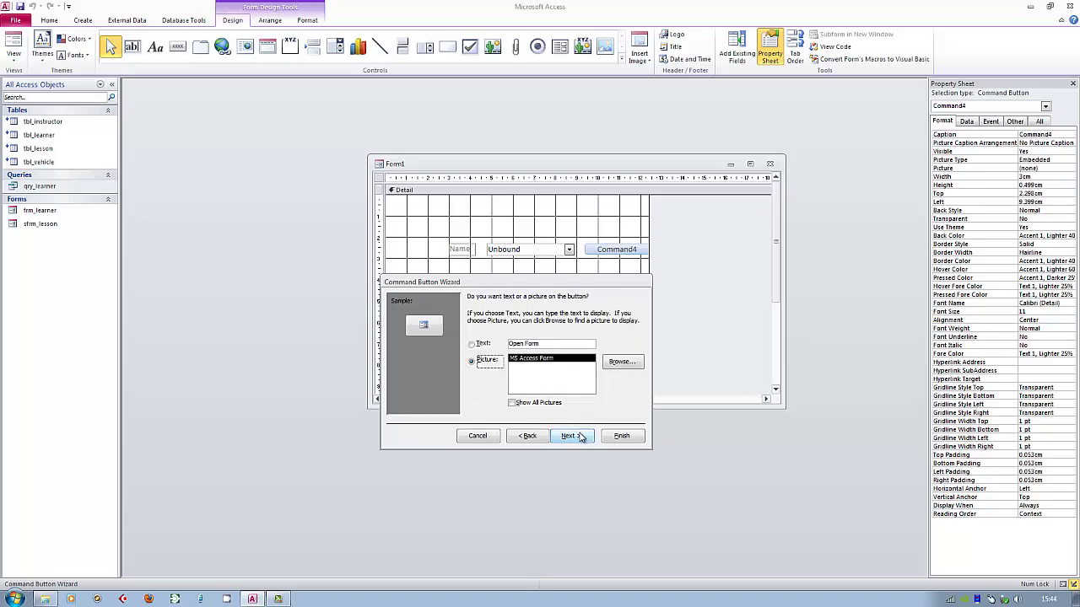
# Show text instead of a picture on the command button, with the caption View Details
pyautogui.click(472, 344)
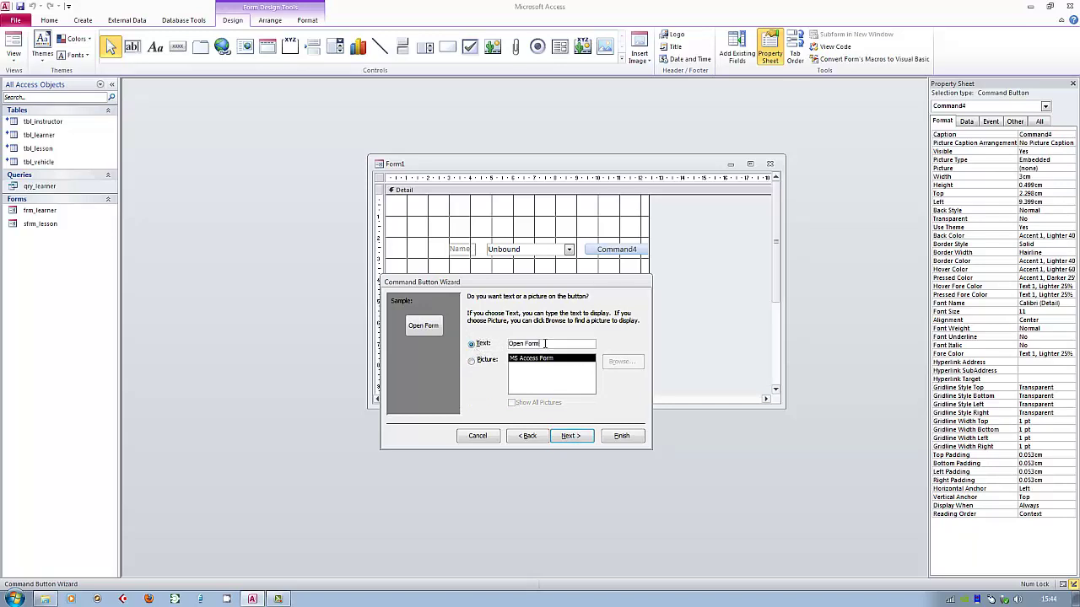
pyautogui.moveTo(545, 343); pyautogui.dragTo(463, 347)
pyautogui.write('View Details')
pyautogui.click(567, 437)
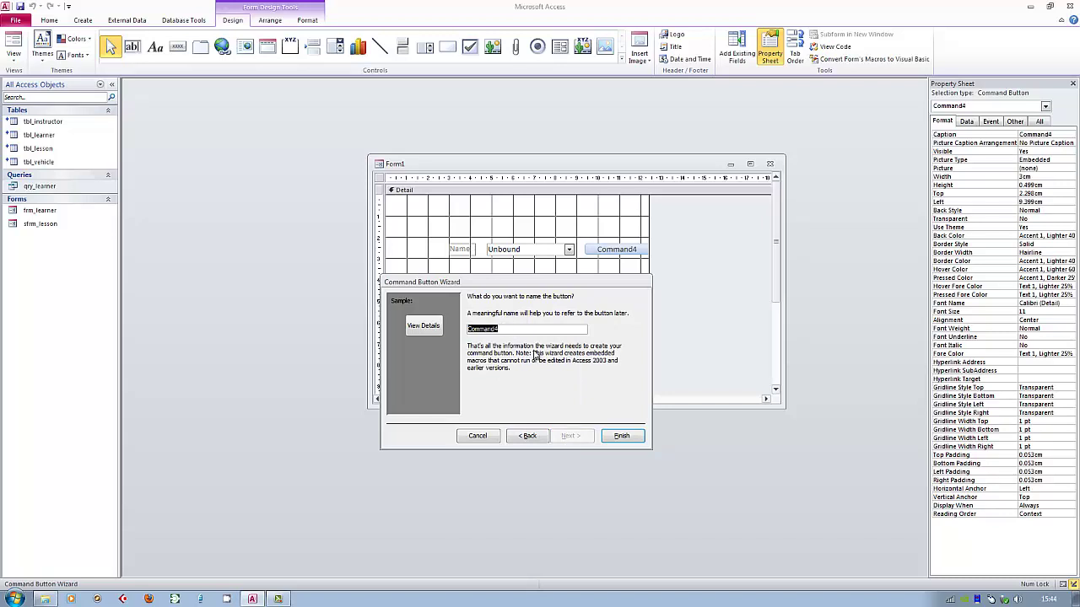
# Name the View Details command button btn_select and complete its creation
pyautogui.write('btn_select')
pyautogui.click(622, 435)
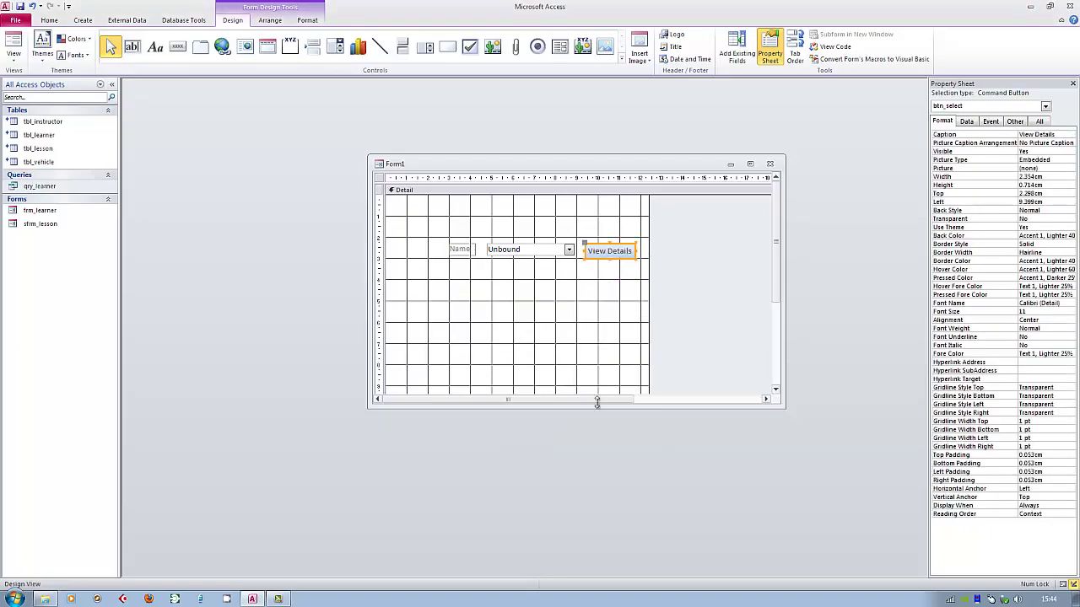
pyautogui.click(571, 340)
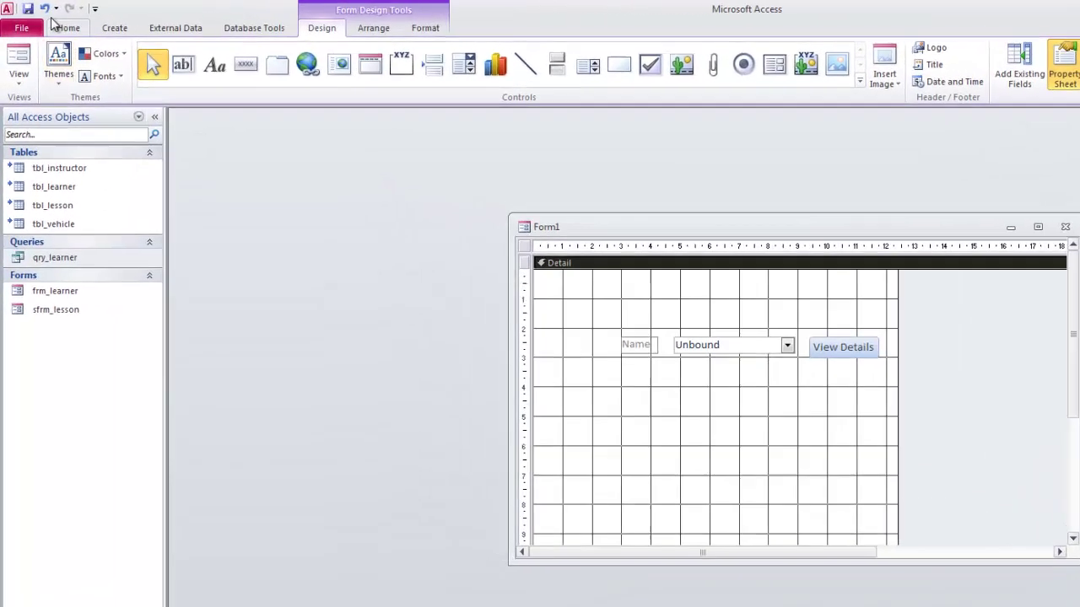
# Save the form as frm_select_learner
pyautogui.click(28, 8)
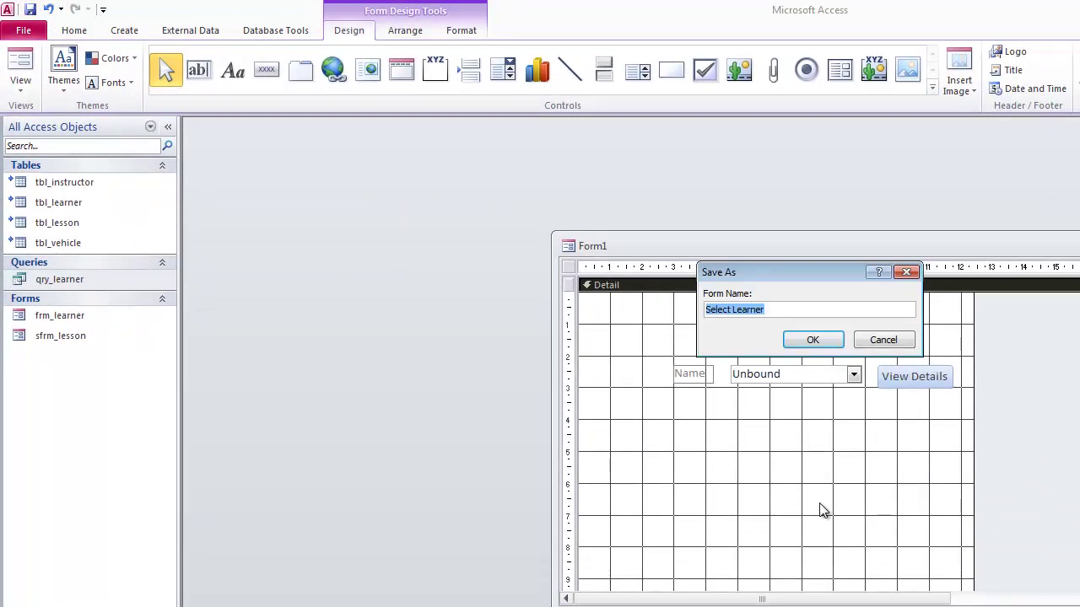
pyautogui.write('frm_s')
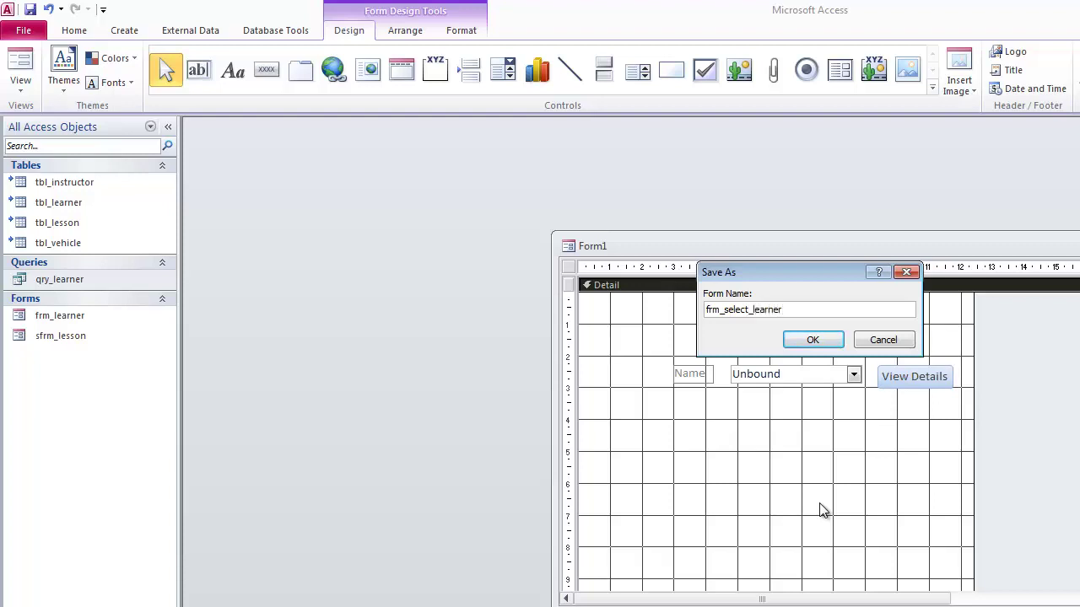
pyautogui.click(812, 342)
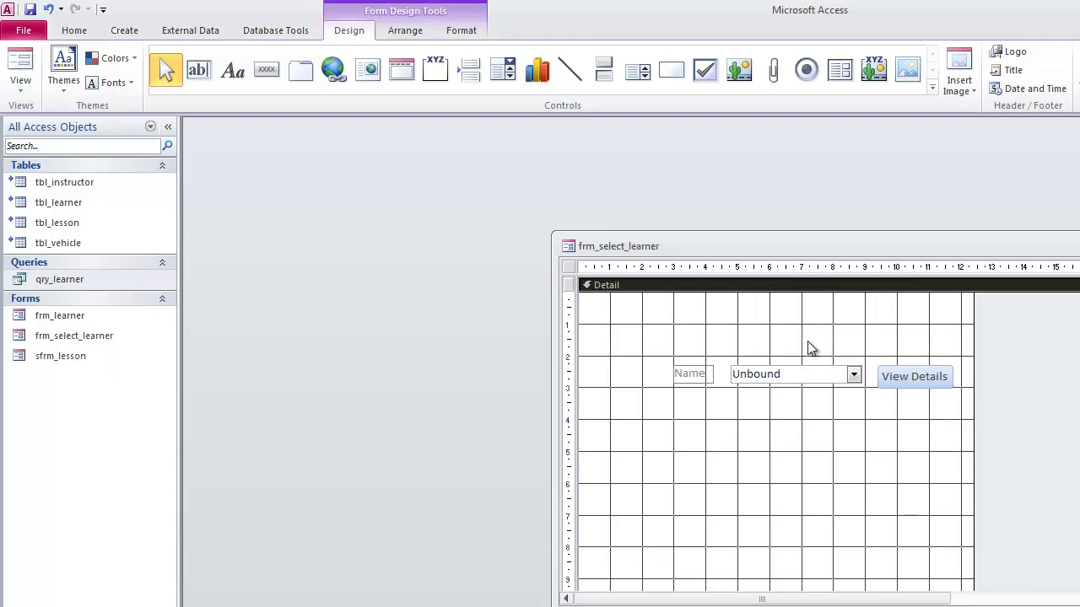
# Show the form in Form View, check View Details with the third learner in the list, and close the details form
pyautogui.click(20, 68)
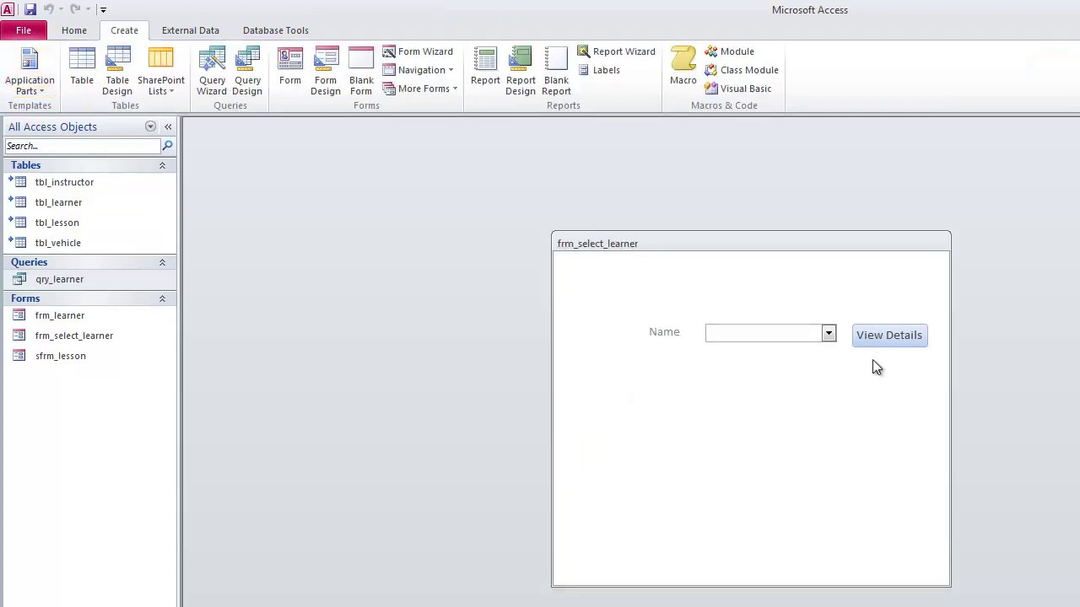
pyautogui.click(828, 334)
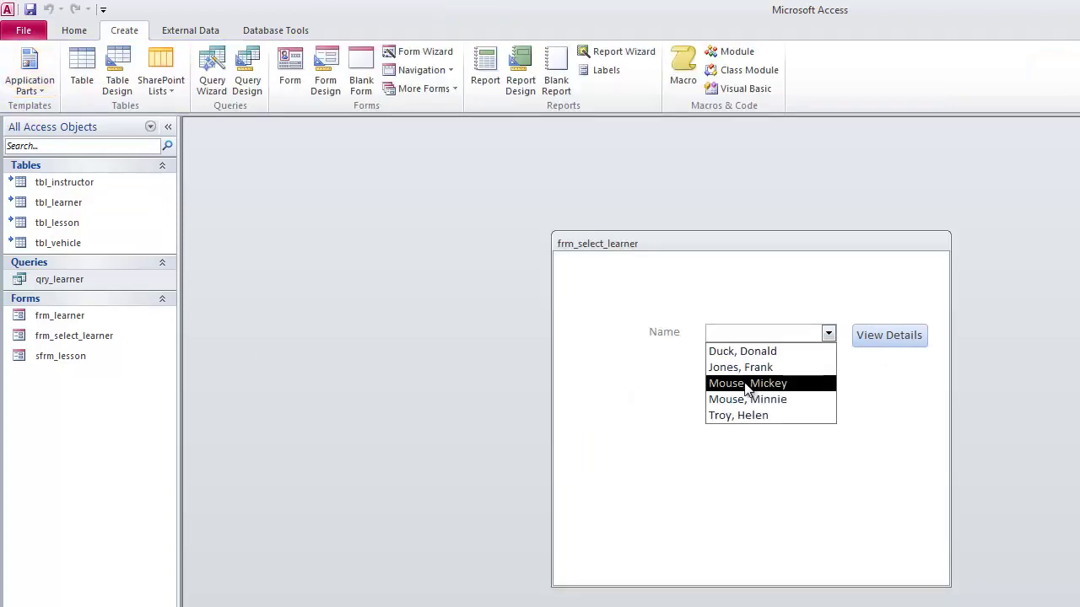
pyautogui.click(747, 383)
pyautogui.click(894, 340)
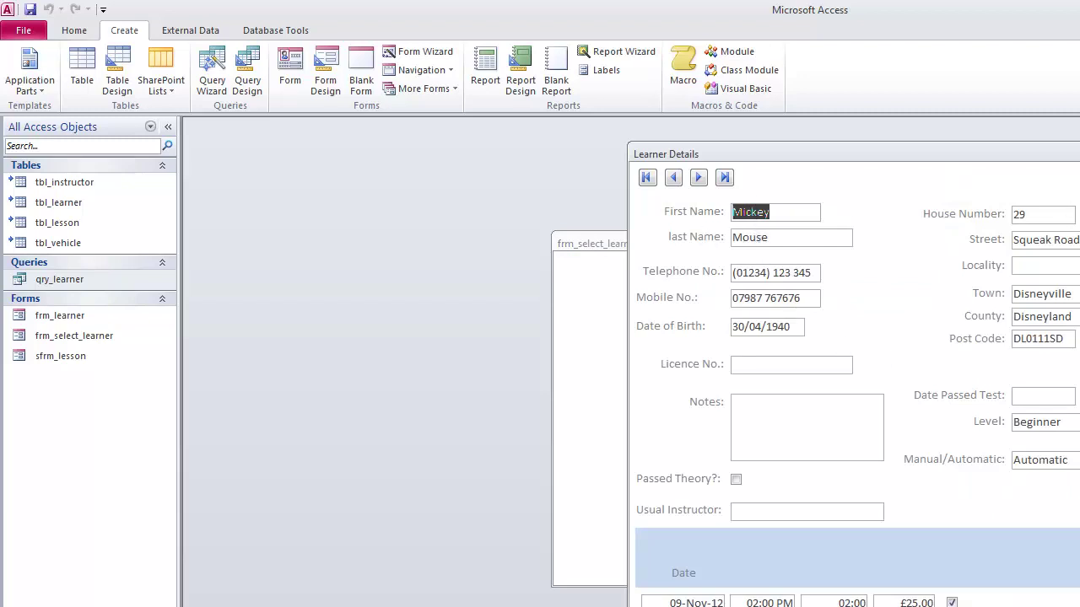
pyautogui.hotkey('ctrl', 'F4')
# Choose the last learner in the Name list, view that learner's details, and close the details form
pyautogui.click(828, 333)
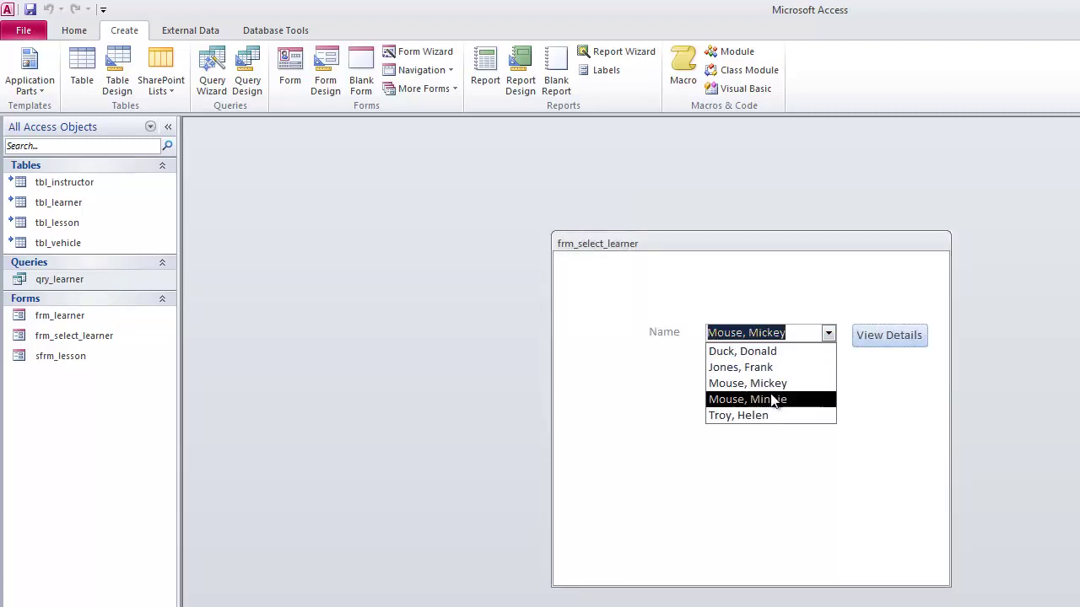
pyautogui.click(755, 415)
pyautogui.click(915, 336)
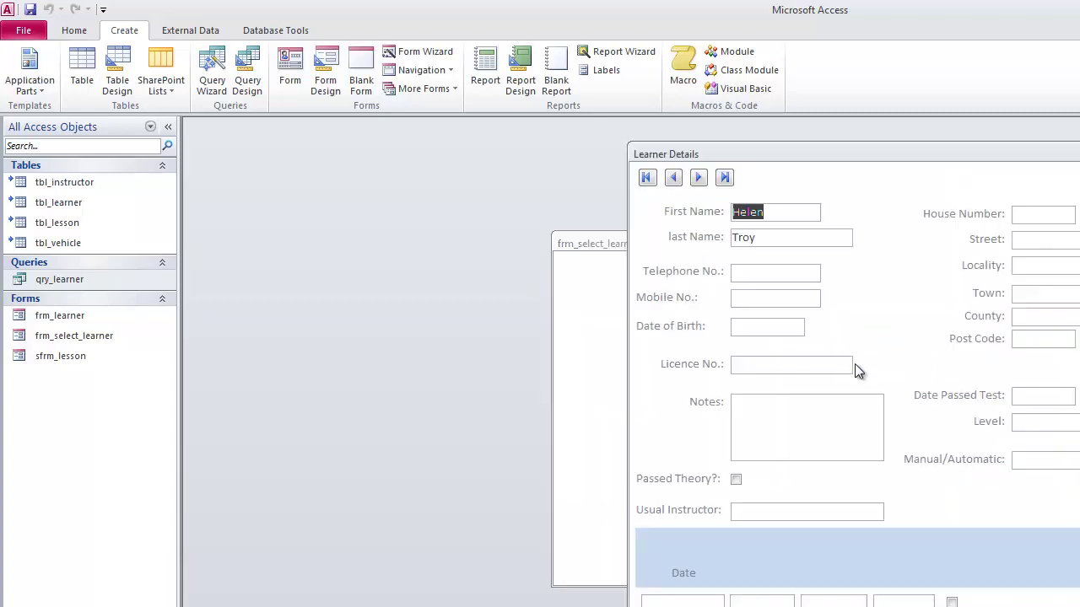
pyautogui.hotkey('ctrl', 'F4')
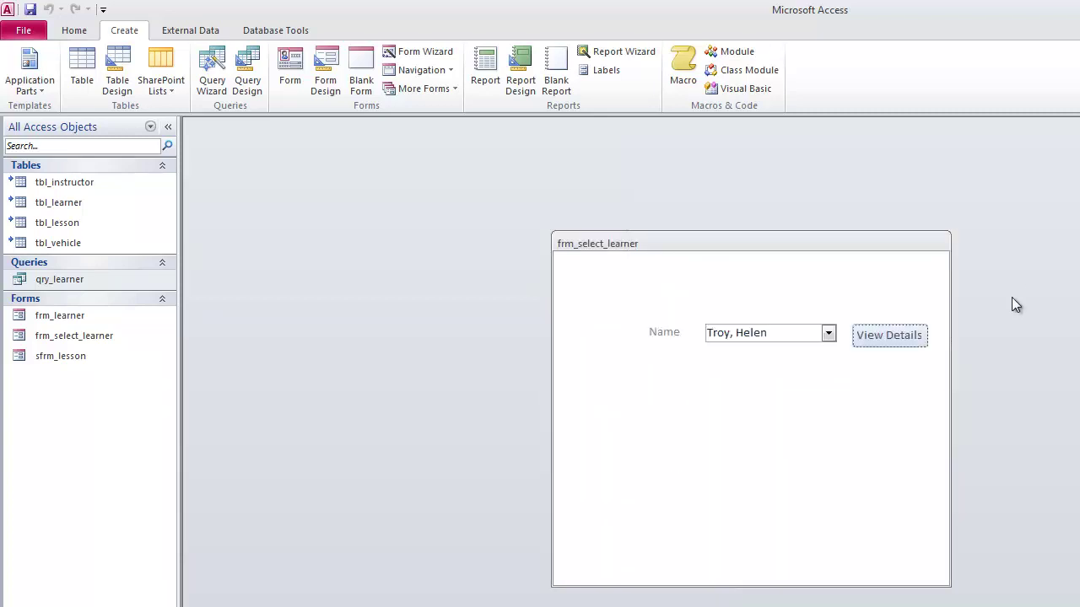
# Choose the second learner in the Name list, check the matching learner record, and close it
pyautogui.click(828, 333)
pyautogui.click(775, 366)
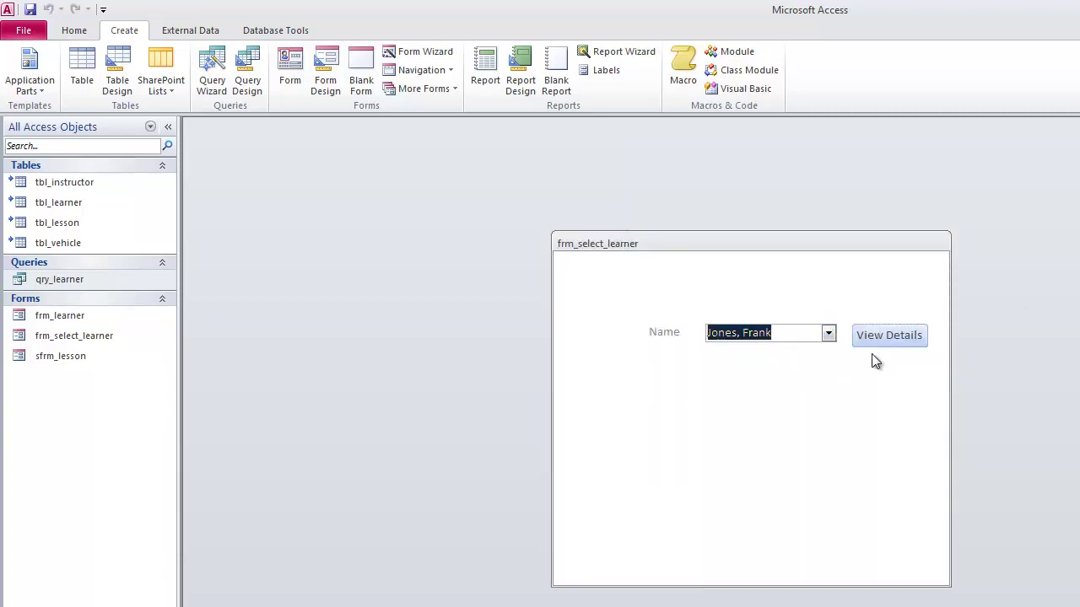
pyautogui.click(885, 339)
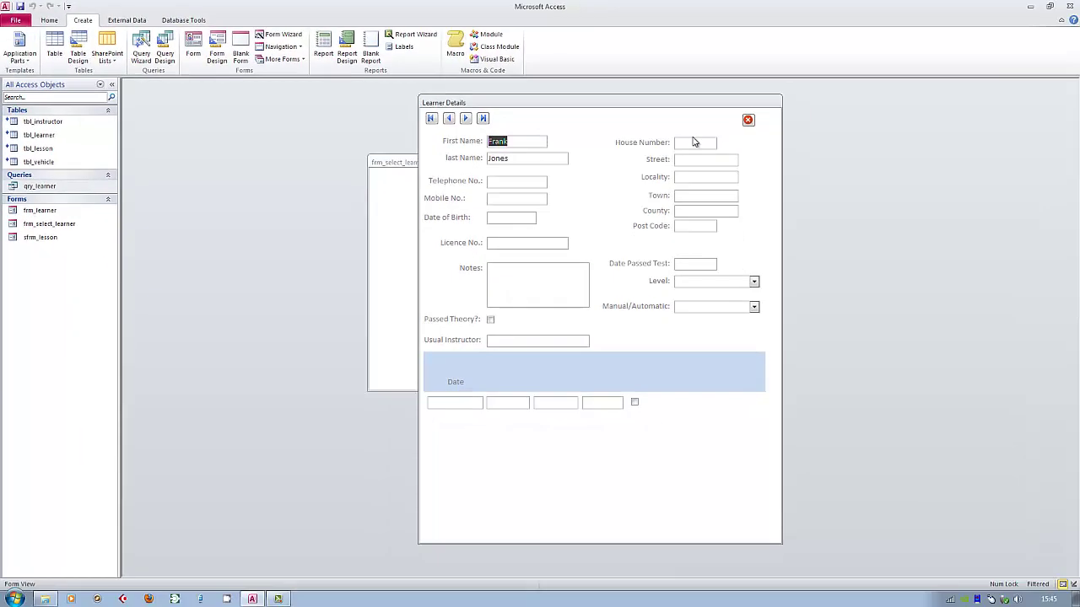
pyautogui.click(748, 121)
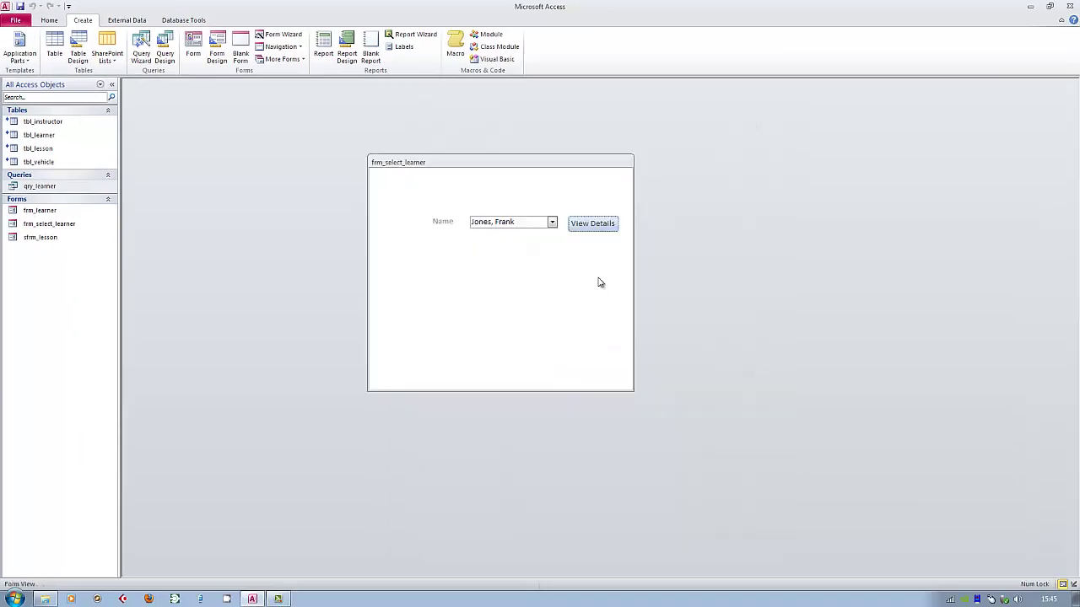
# Open the details of the first learner in the Name list, and close the Learner Details form
pyautogui.click(552, 222)
pyautogui.click(502, 234)
pyautogui.click(593, 224)
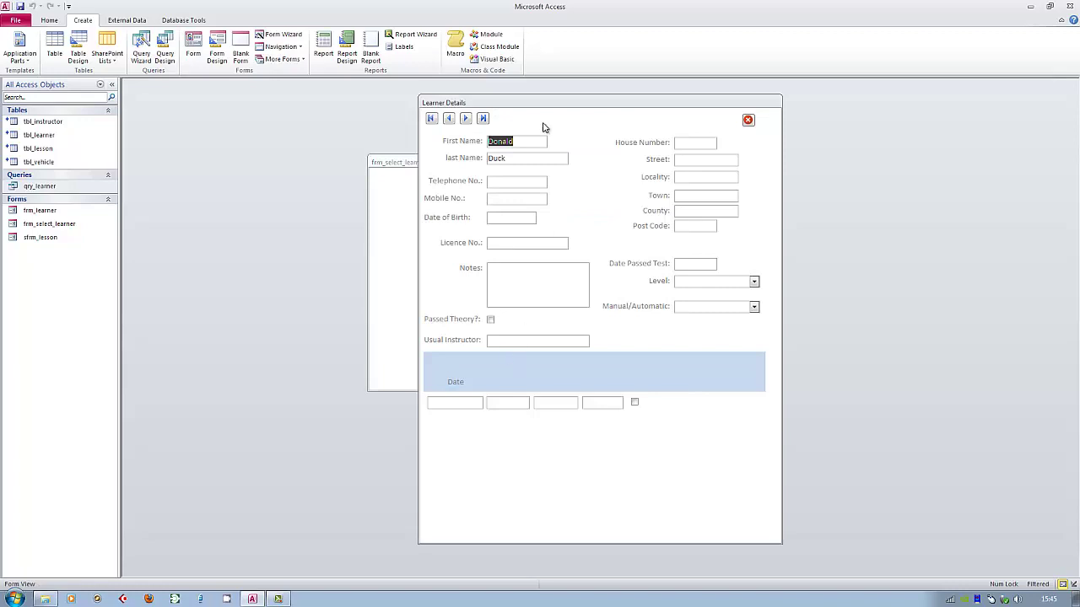
pyautogui.click(747, 119)
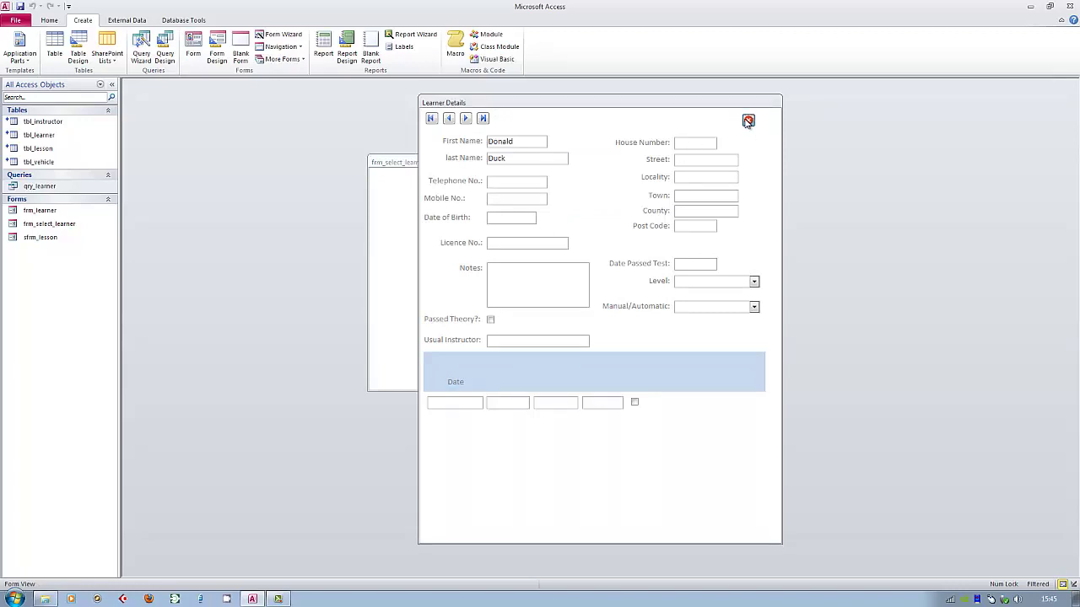